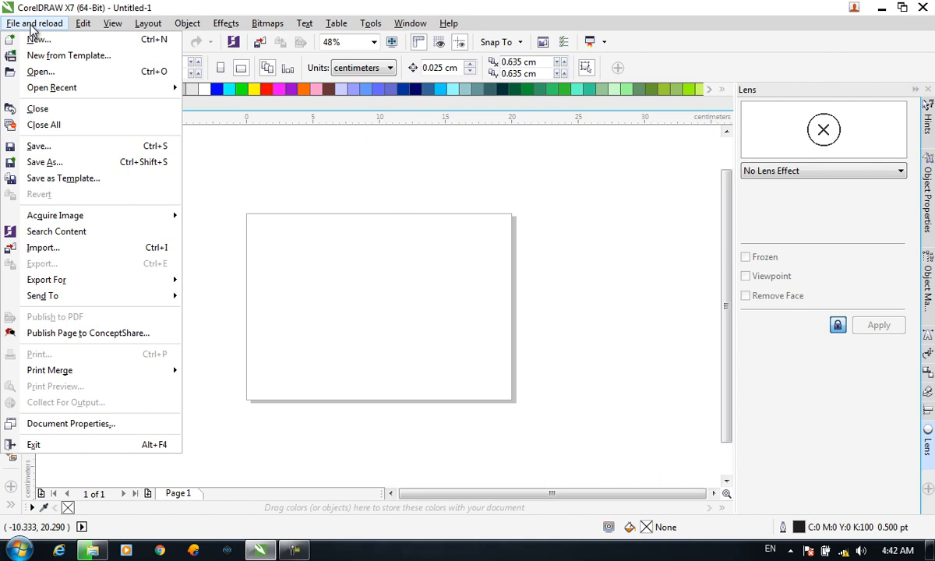
# Draw a rectangle in the middle of the Untitled-1 page
pyautogui.click(357, 219)
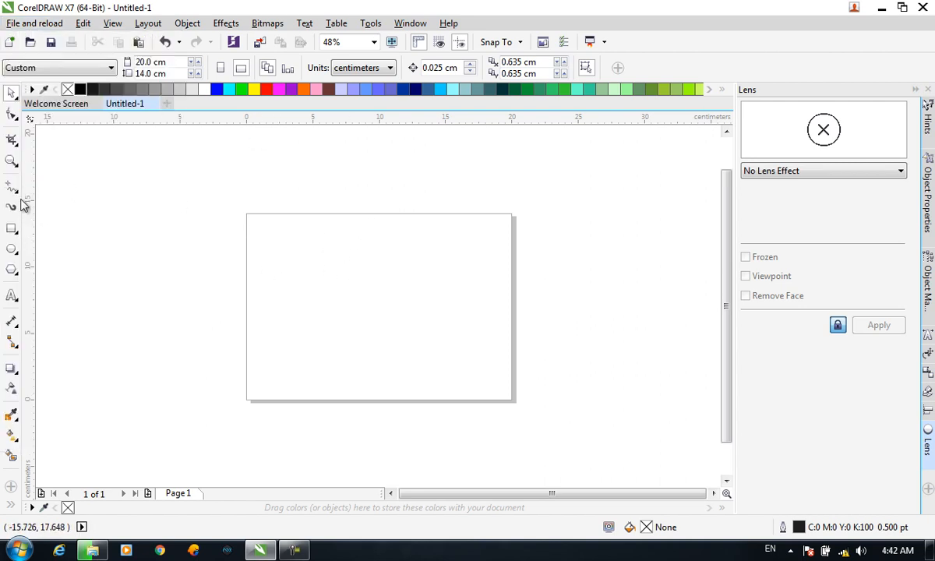
pyautogui.click(10, 228)
pyautogui.moveTo(291, 250); pyautogui.dragTo(469, 367)
# Create a new 10 × 20 cm document and draw a rectangle about 7.8 × 11.3 cm overlapping the page's right edge
pyautogui.click(11, 24)
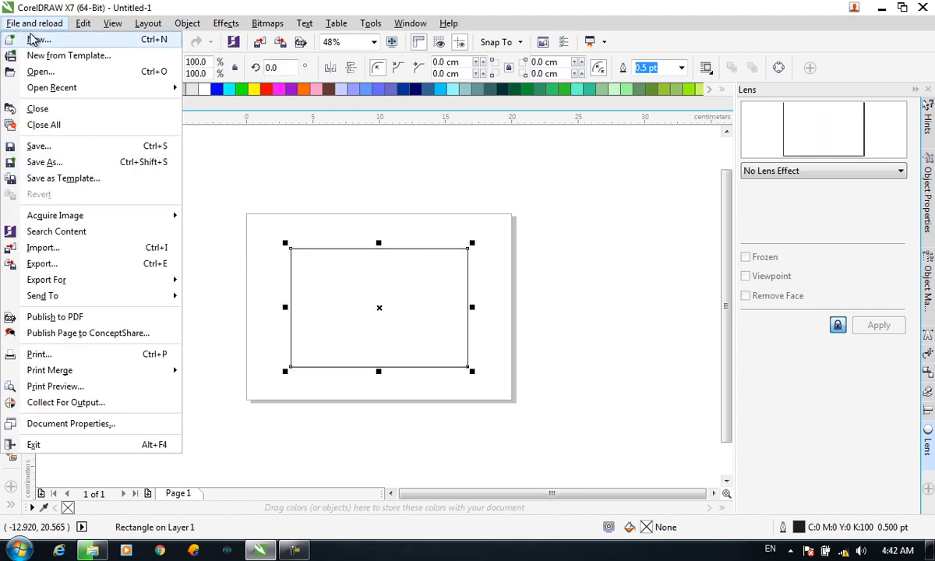
pyautogui.click(35, 39)
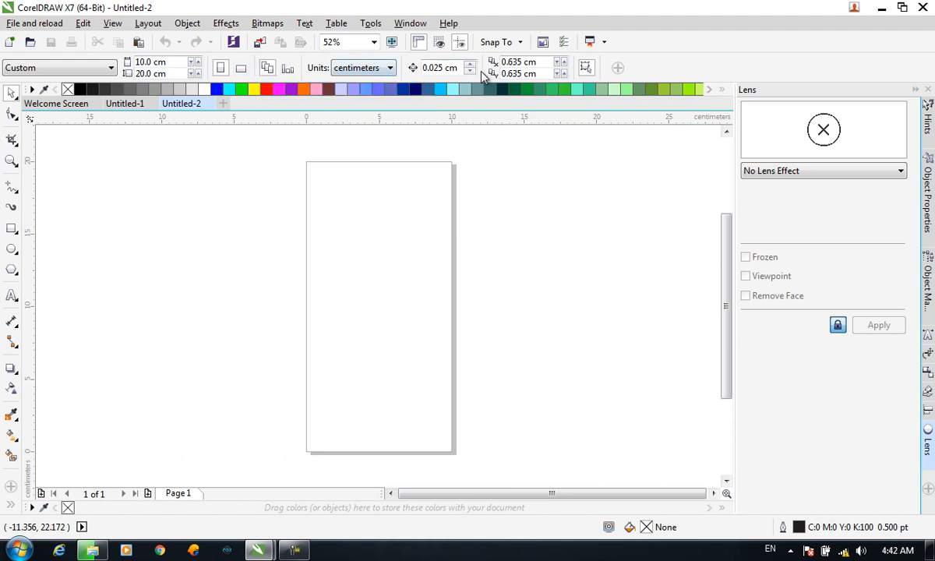
pyautogui.click(11, 228)
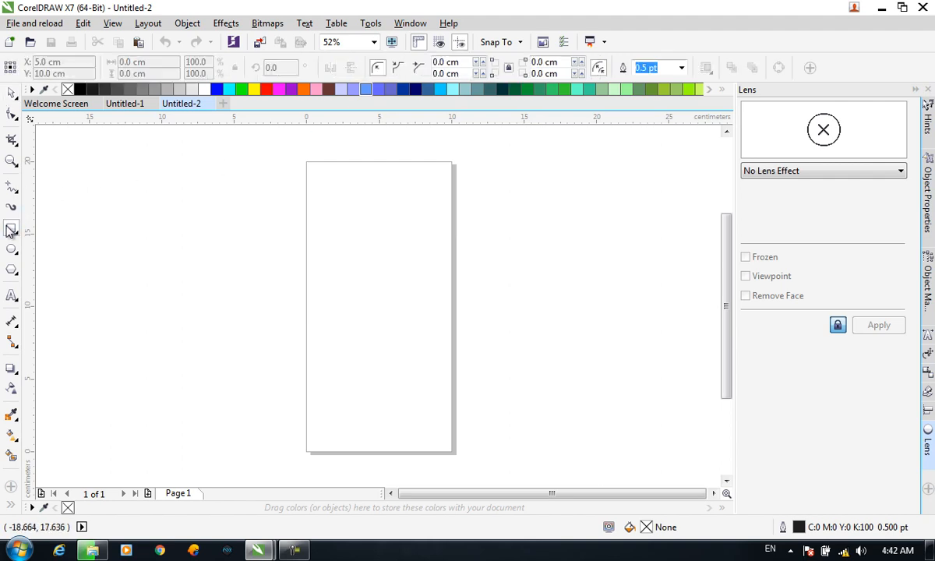
pyautogui.moveTo(355, 198); pyautogui.dragTo(469, 360)
pyautogui.click(12, 93)
pyautogui.click(261, 187)
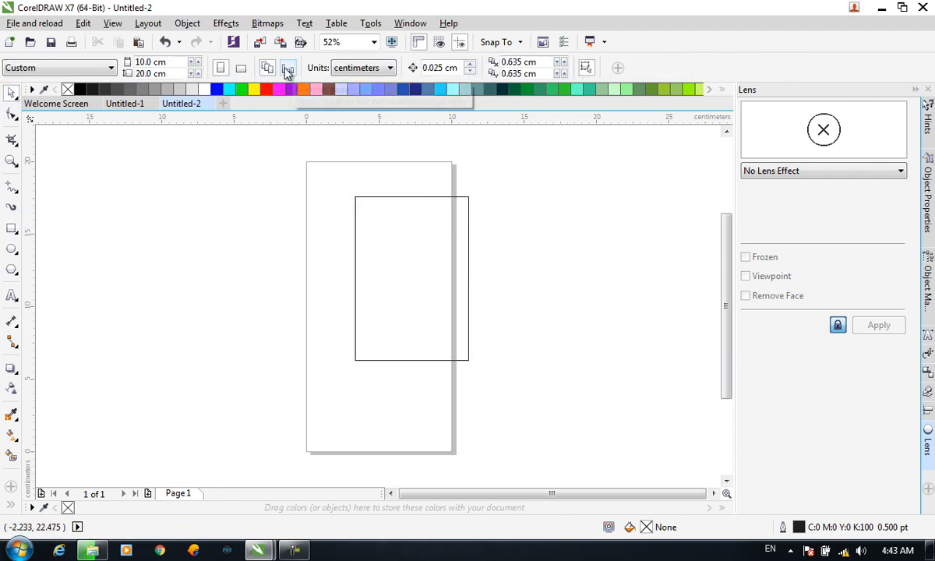
pyautogui.press('F9')
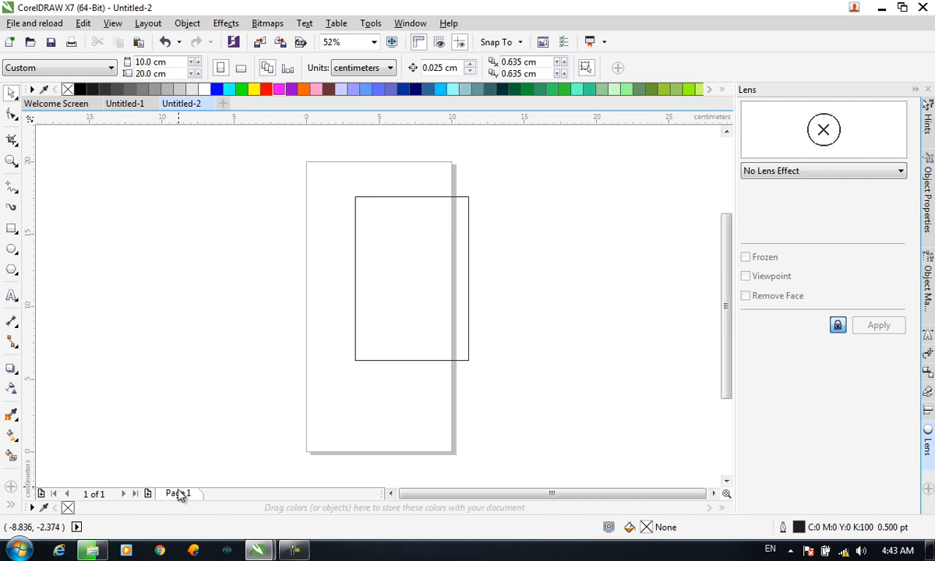
pyautogui.click(296, 551)
pyautogui.click(295, 551)
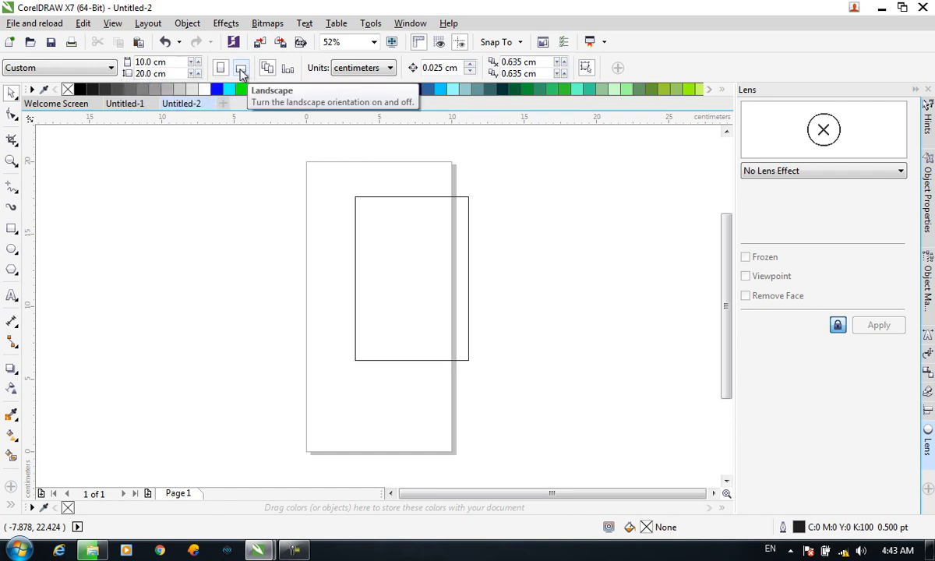
# Move the rectangle fully inside the page, and add a second page with a ten-sided polygon about 5 × 6.5 cm
pyautogui.moveTo(391, 244); pyautogui.dragTo(362, 257)
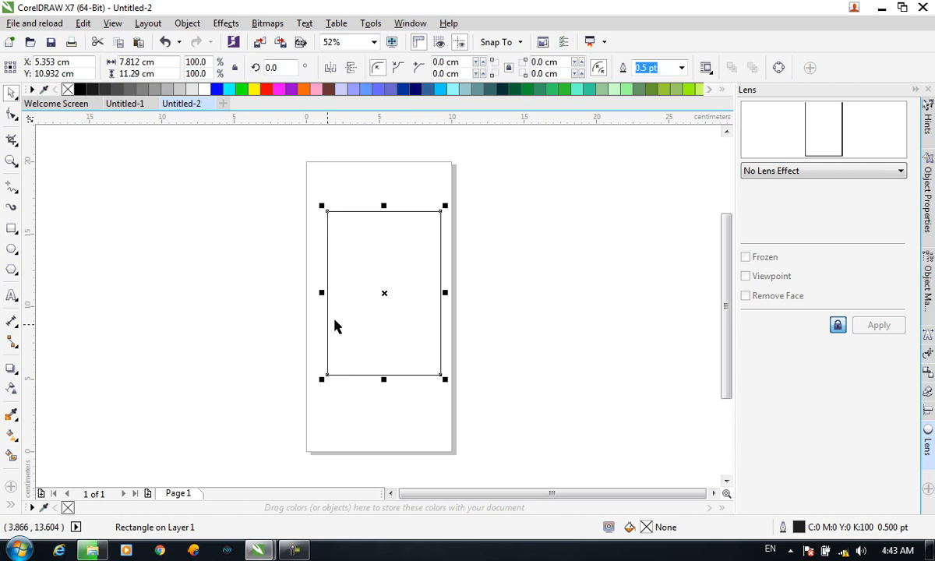
pyautogui.click(147, 495)
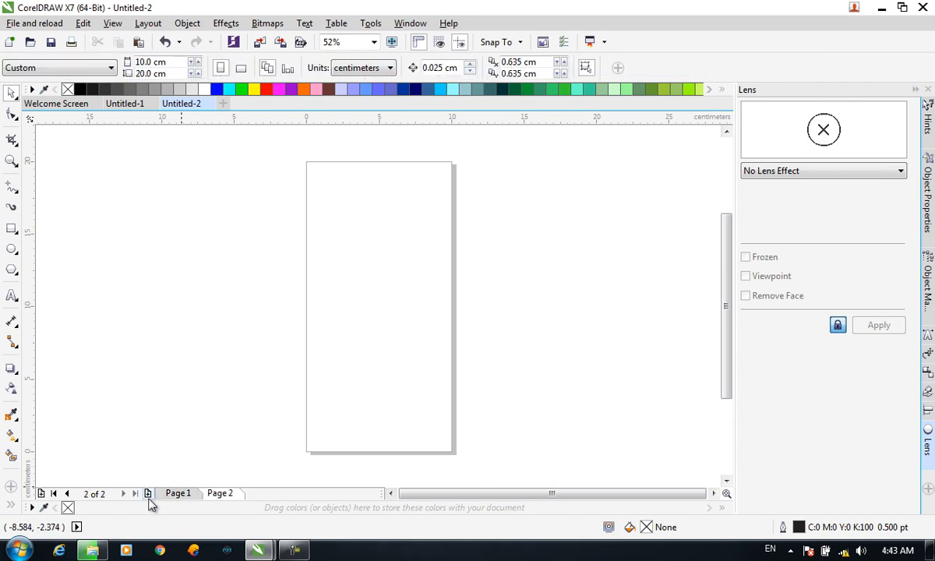
pyautogui.click(12, 270)
pyautogui.moveTo(343, 280); pyautogui.dragTo(415, 373)
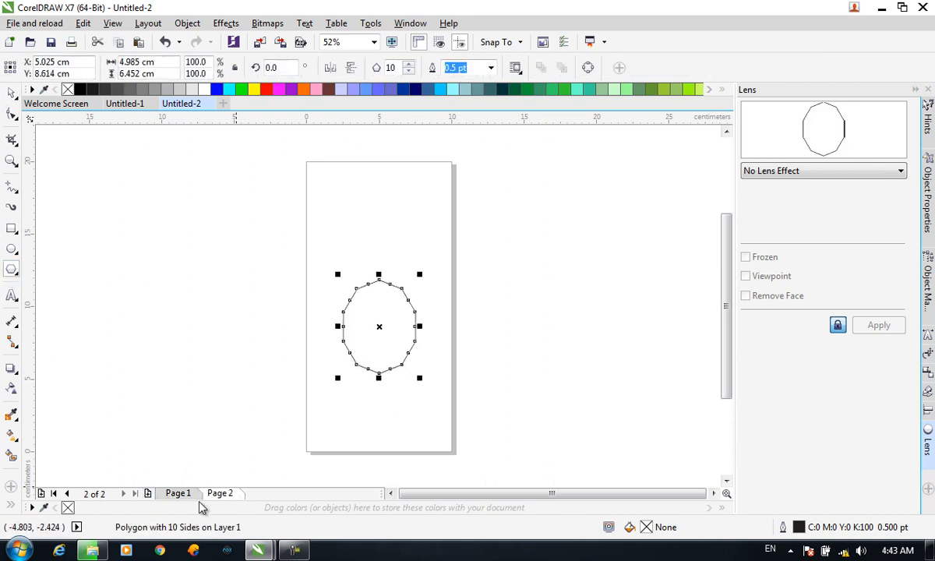
# Add a third page and draw a nearly circular ellipse about 7 × 6.9 cm on it
pyautogui.click(147, 495)
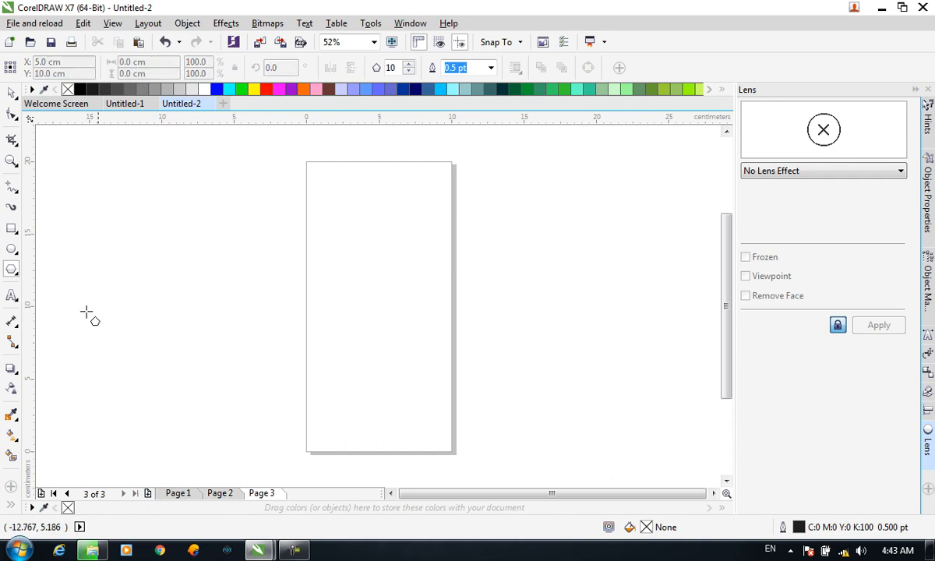
pyautogui.click(11, 248)
pyautogui.moveTo(324, 255); pyautogui.dragTo(425, 357)
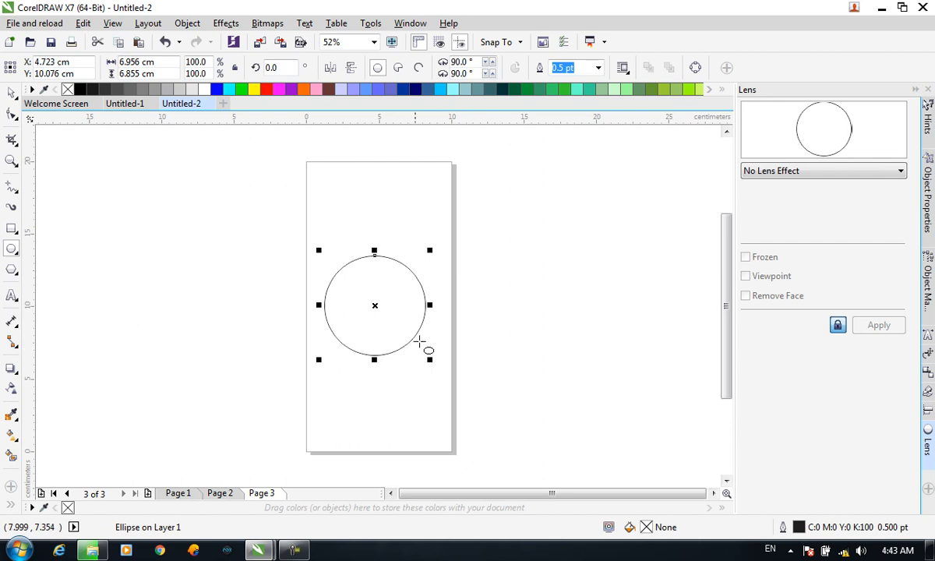
pyautogui.click(10, 96)
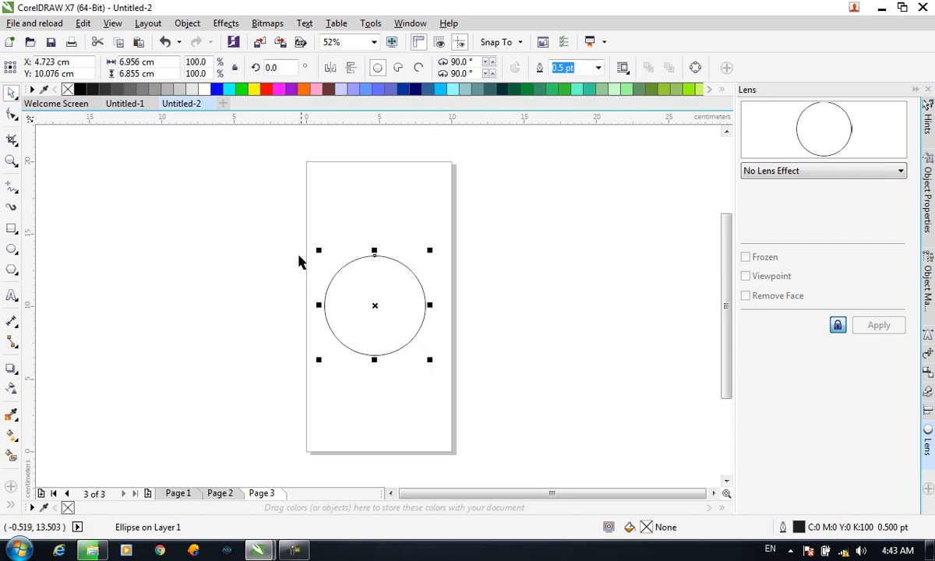
# Reposition the ellipse near the middle of the page, at about X 4.8 cm and Y 10 cm, and deselect it
pyautogui.moveTo(405, 278); pyautogui.dragTo(419, 276)
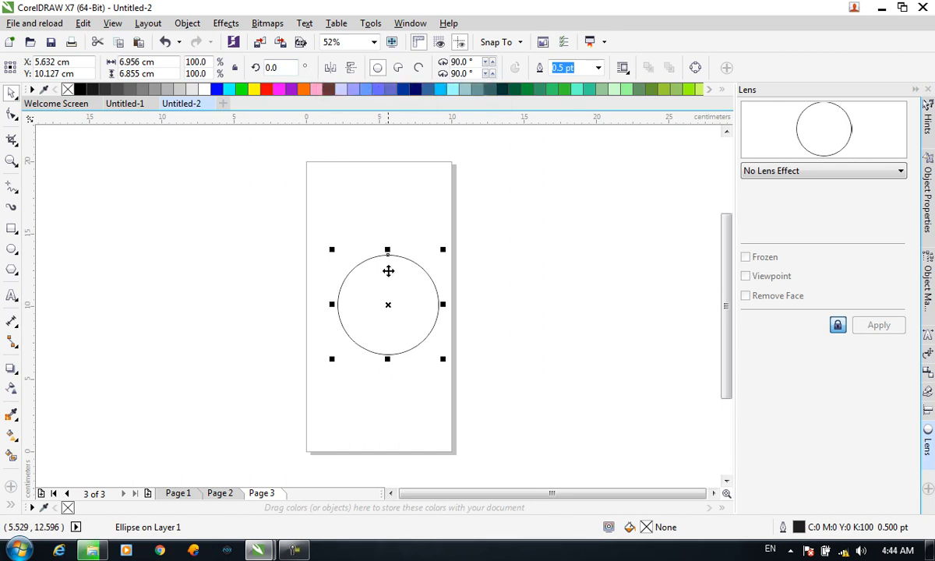
pyautogui.moveTo(369, 271); pyautogui.dragTo(359, 272)
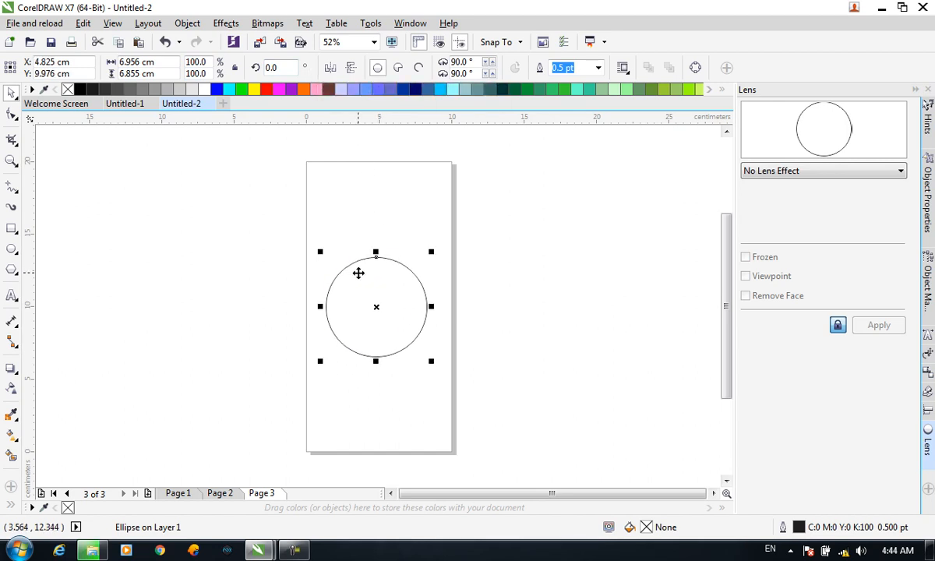
pyautogui.click(364, 194)
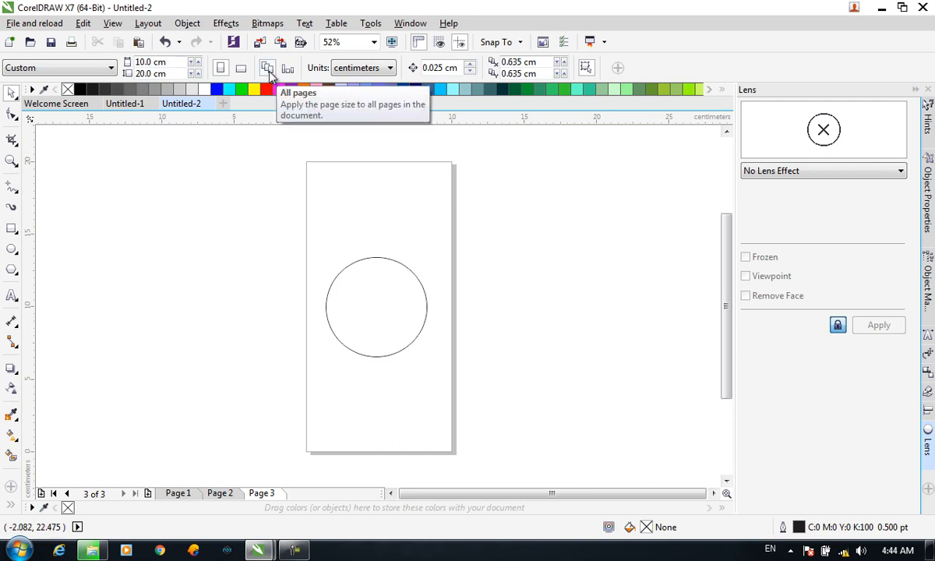
# Set the height of all pages to 15 cm and check the new size on page 2
pyautogui.click(191, 75)
pyautogui.moveTo(171, 73); pyautogui.dragTo(113, 74)
pyautogui.write('15')
pyautogui.press('Return')
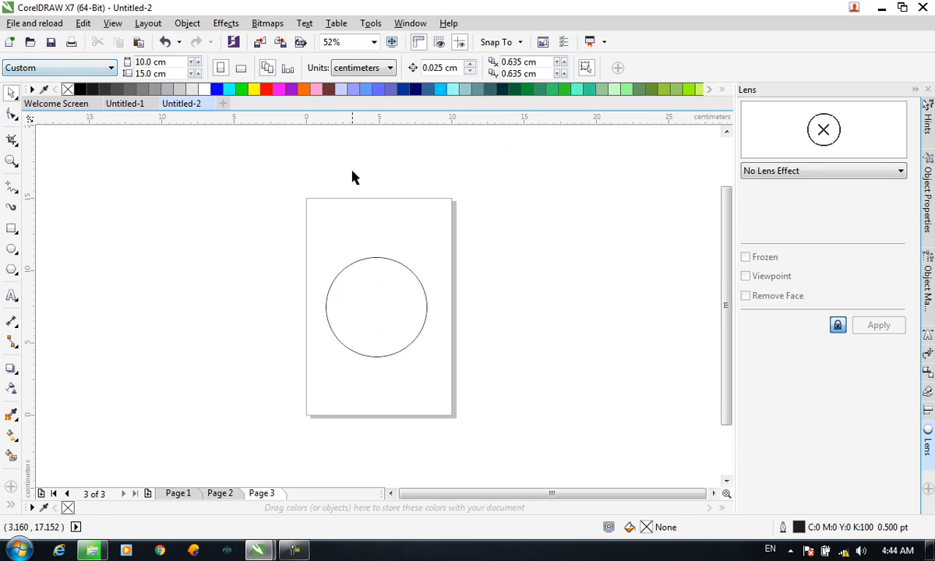
pyautogui.click(221, 494)
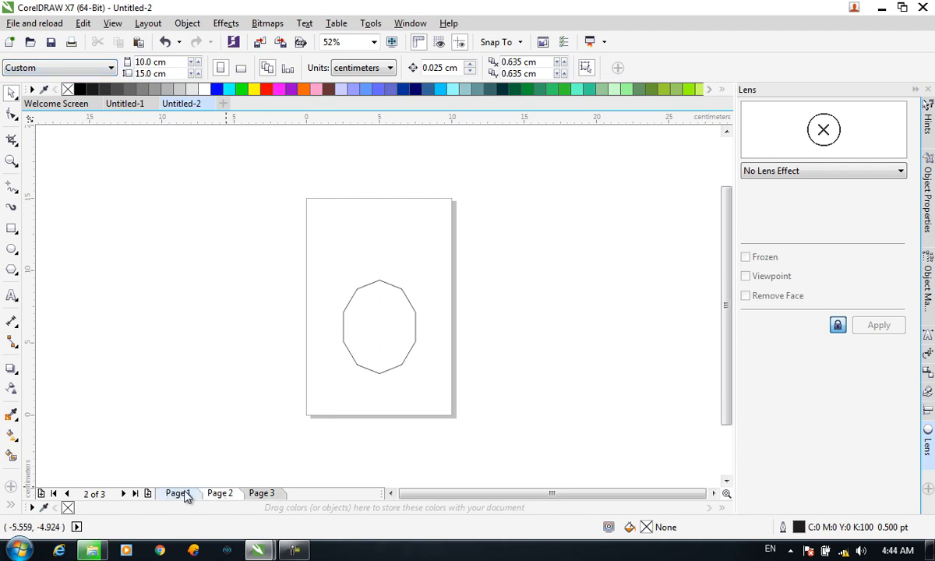
# Apply a height of 30 cm to page 1 only, and compare it with pages 2 and 3
pyautogui.click(184, 495)
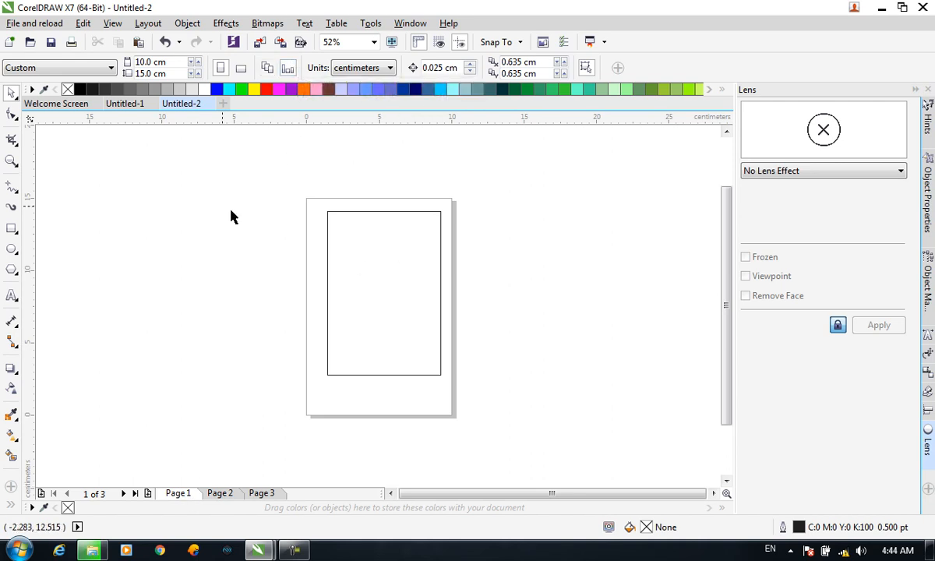
pyautogui.click(160, 73)
pyautogui.write('30')
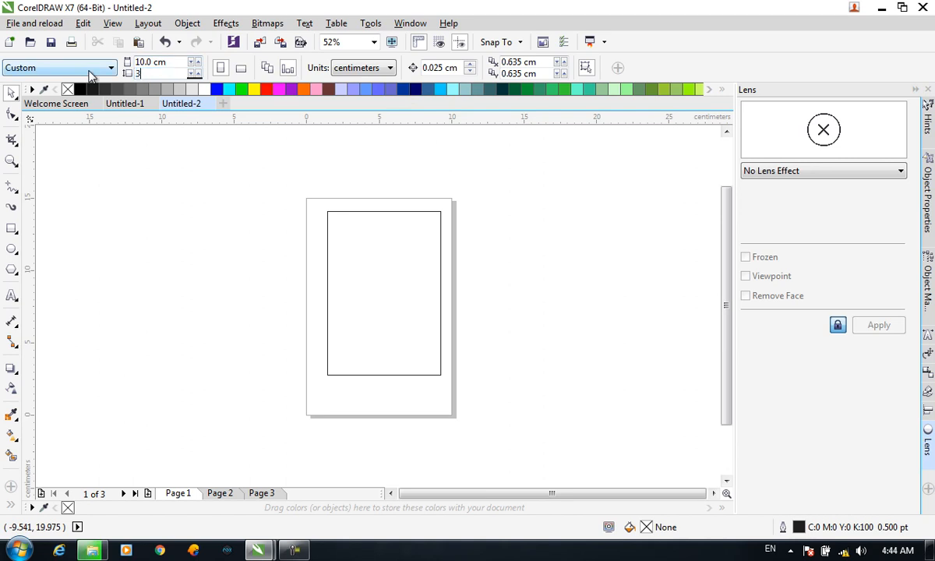
pyautogui.press('Return')
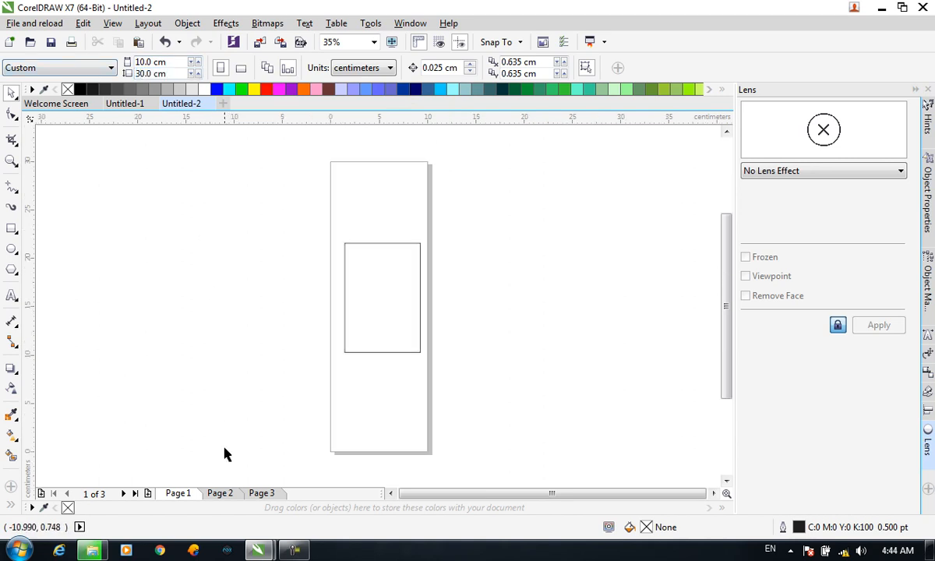
pyautogui.click(219, 494)
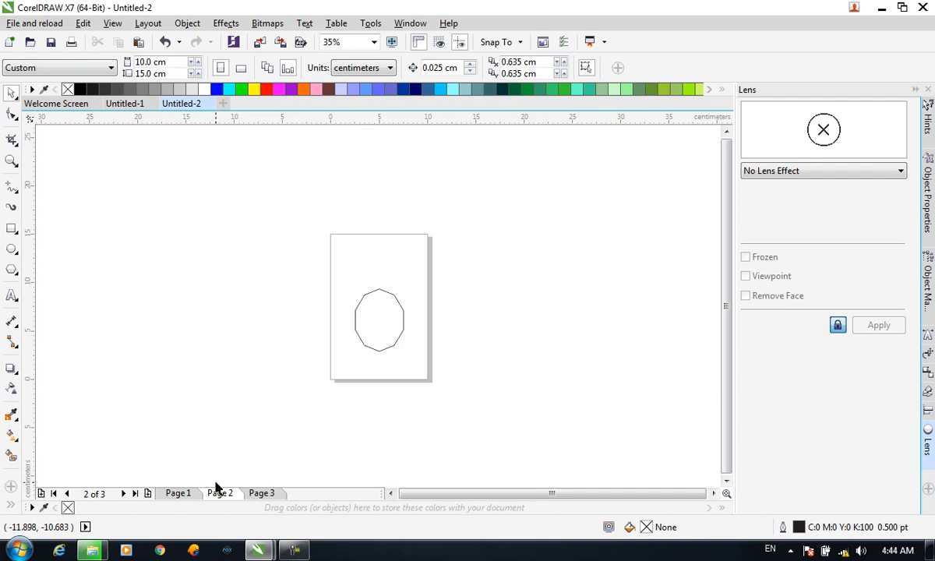
pyautogui.click(263, 495)
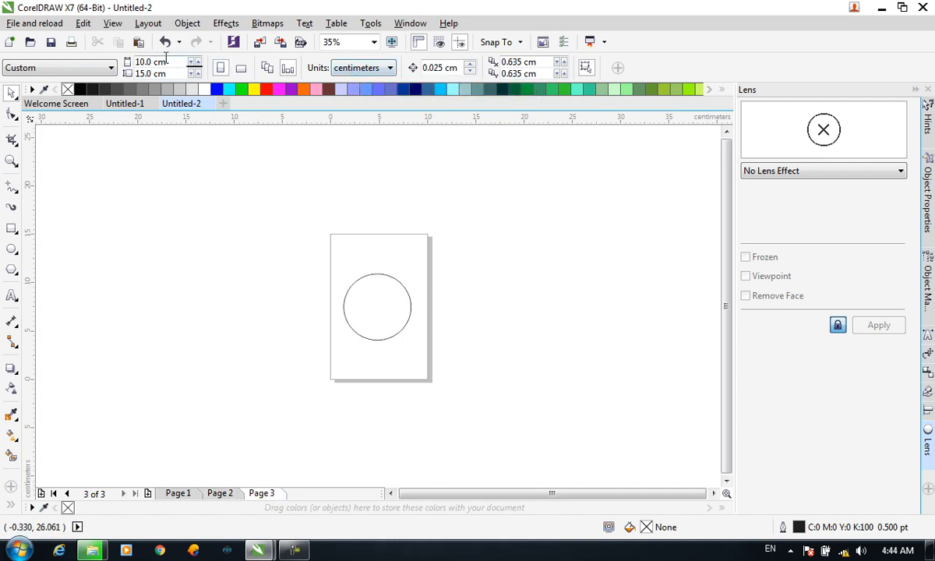
pyautogui.click(382, 68)
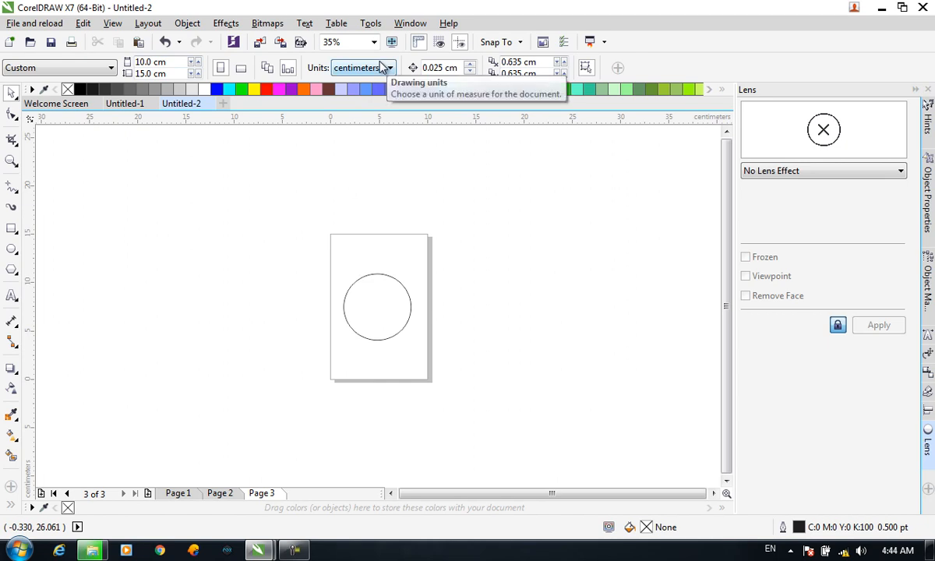
pyautogui.click(412, 72)
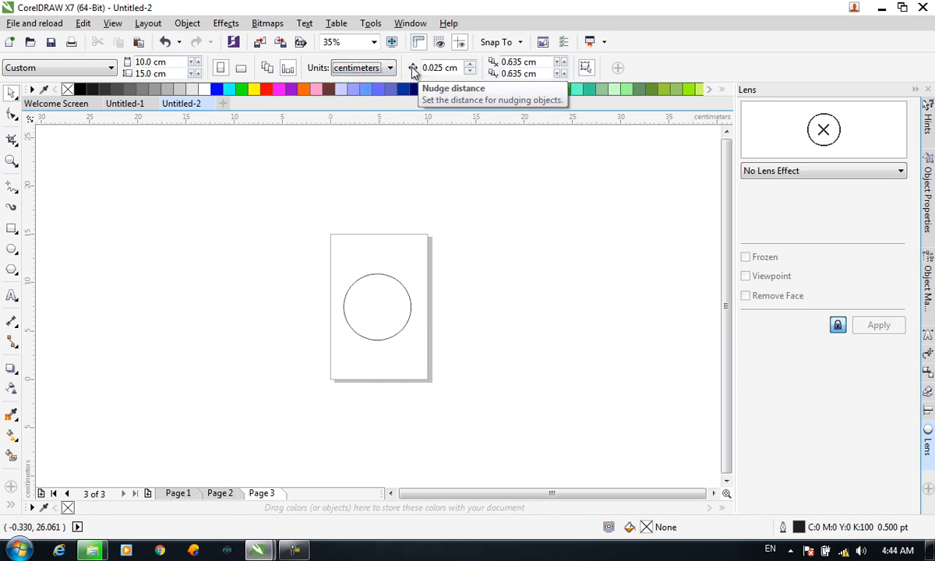
# Move the ellipse on page 3 slightly up and left, to about X 4.65 cm and Y 8 cm
pyautogui.click(383, 312)
pyautogui.scroll(2, 383, 313)
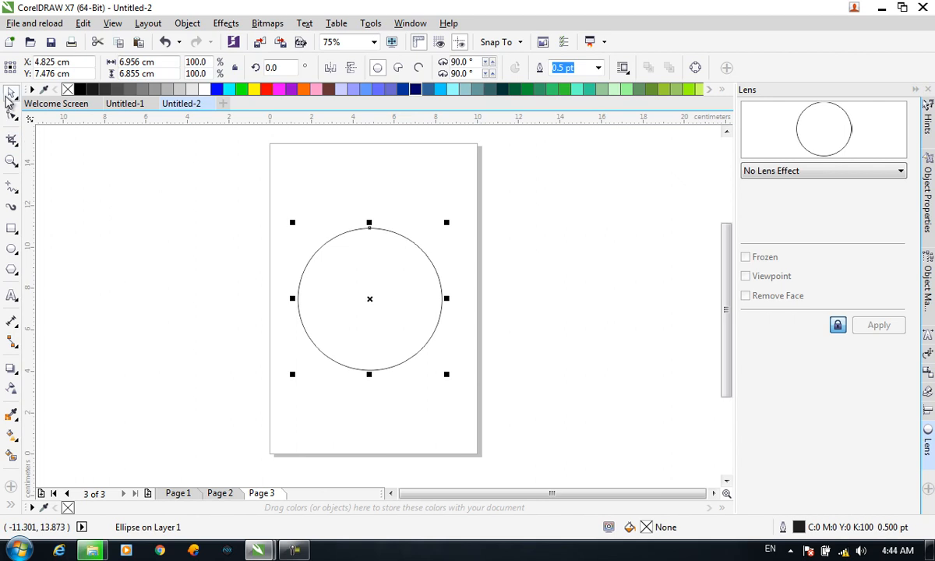
pyautogui.moveTo(357, 270)
pyautogui.mouseDown()
pyautogui.moveTo(231, 284)
pyautogui.moveTo(170, 240)
pyautogui.moveTo(278, 267)
pyautogui.moveTo(357, 260)
pyautogui.mouseUp()
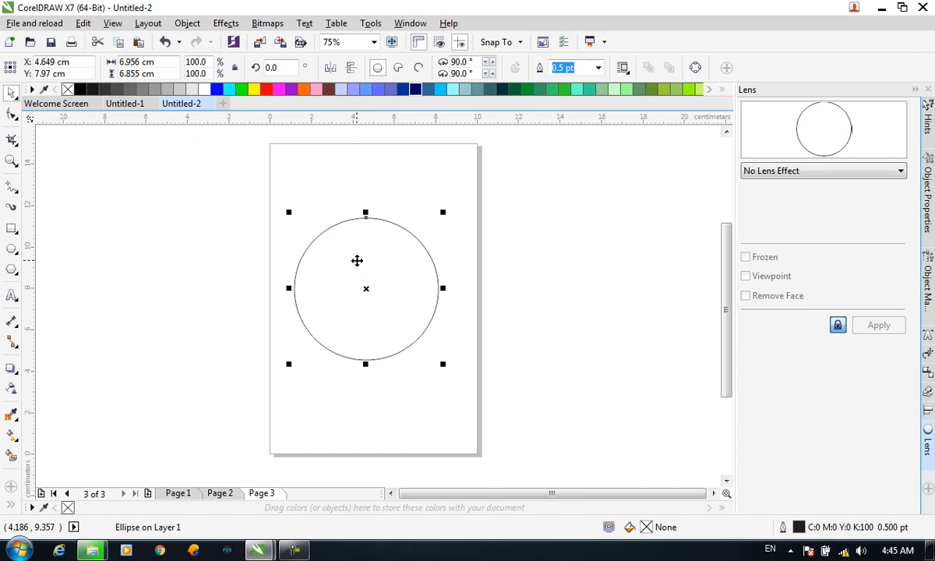
# Nudge the ellipse right and up in 0.025 cm increments to about X 4.9 cm and Y 8.27 cm, and deselect it
pyautogui.press('Right')
pyautogui.press('Right')
pyautogui.press('Right')
pyautogui.press('Right')
pyautogui.press('Right')
pyautogui.press('Right')
pyautogui.press('Right')
pyautogui.press('Right')
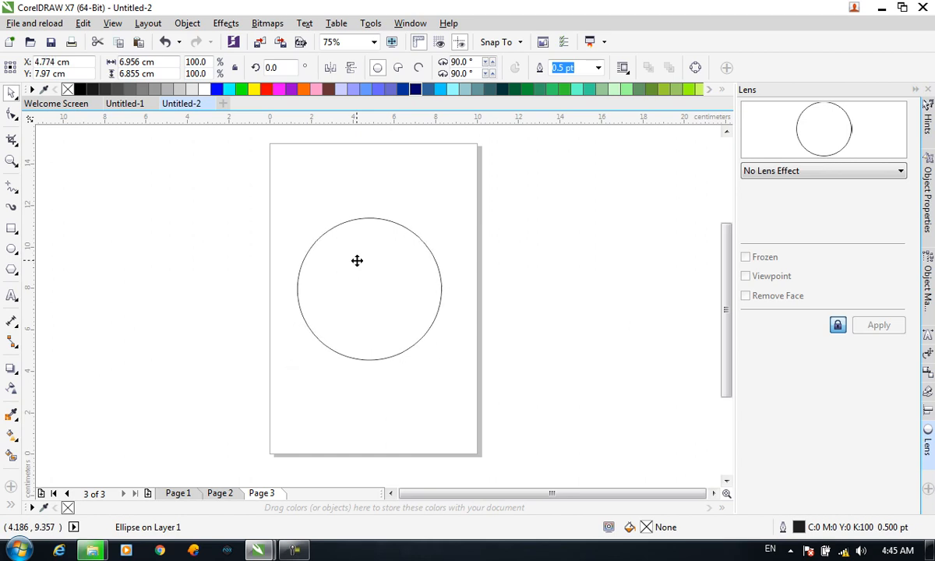
pyautogui.press('Right')
pyautogui.press('Right')
pyautogui.press('Up')
pyautogui.press('Up')
pyautogui.press('Up')
pyautogui.press('Up')
pyautogui.press('Up')
pyautogui.press('Up')
pyautogui.press('Up')
pyautogui.press('Up')
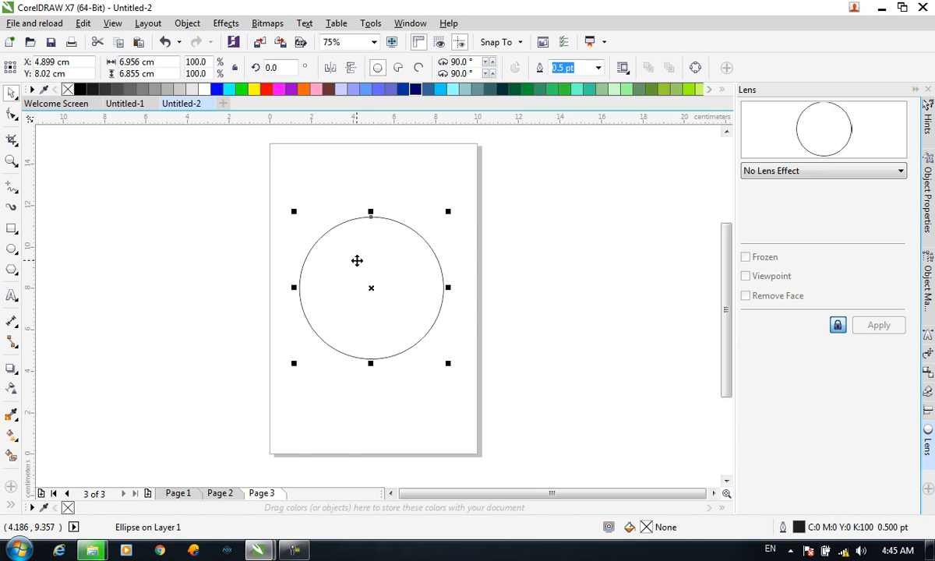
pyautogui.press('Up')
pyautogui.press('Up')
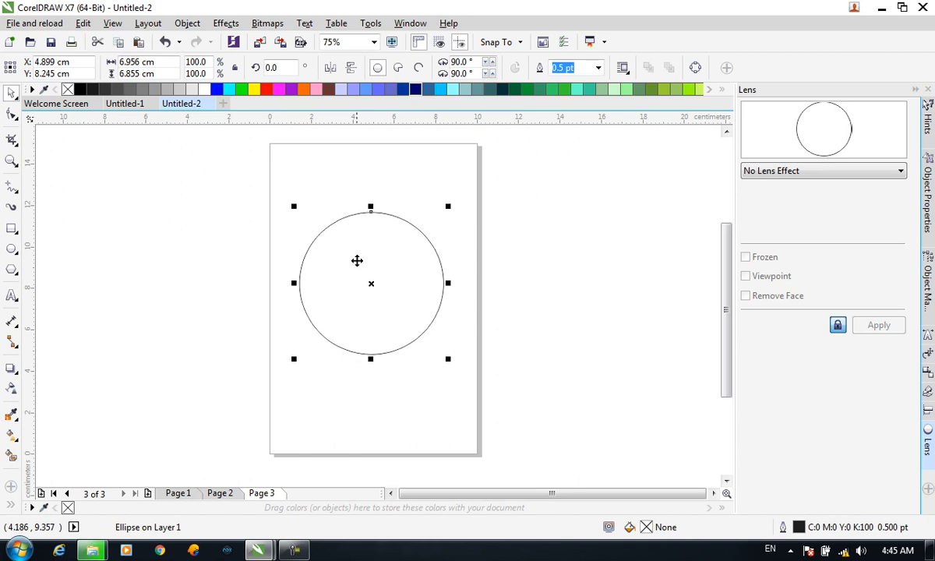
pyautogui.click(370, 396)
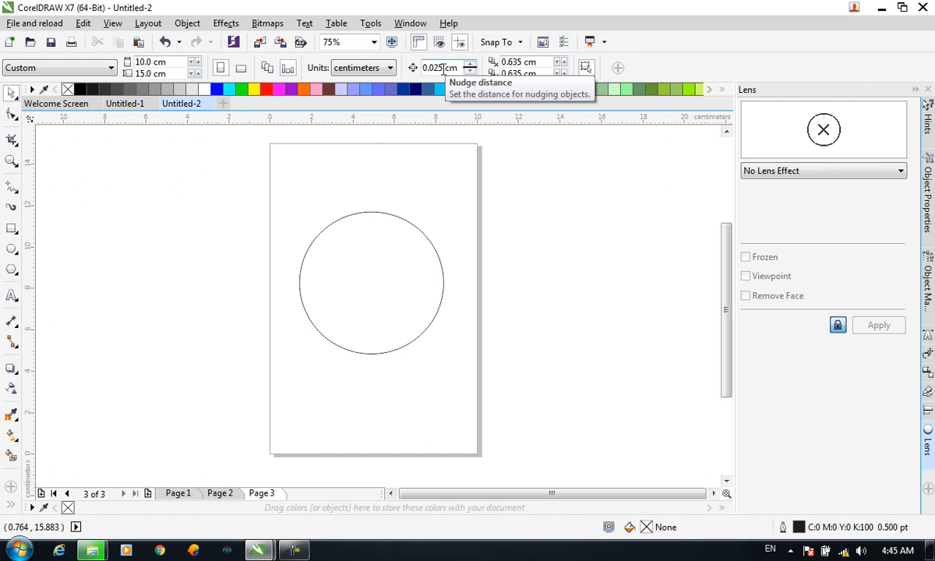
# Set the nudge distance to 1 cm
pyautogui.moveTo(444, 67); pyautogui.dragTo(390, 69)
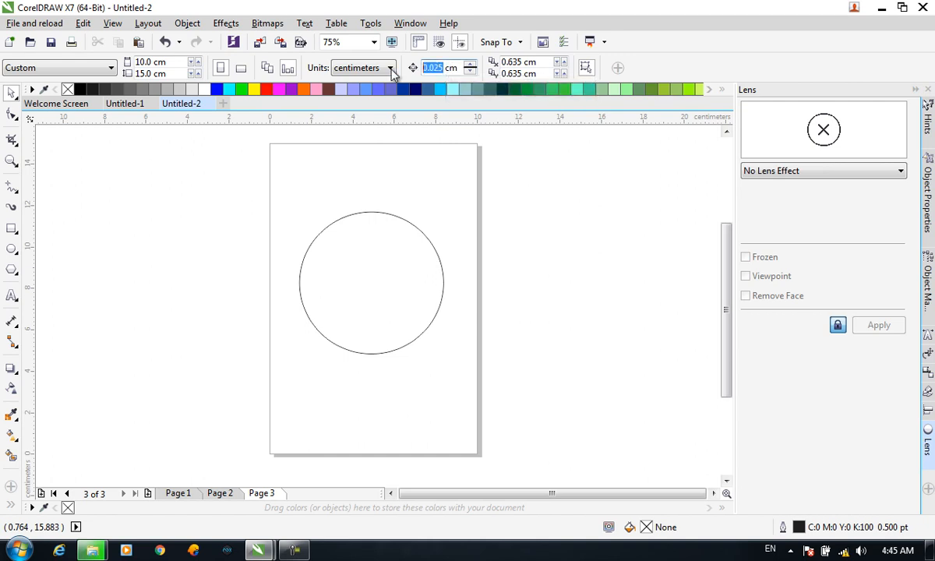
pyautogui.write('1')
pyautogui.press('Return')
# Nudge the ellipse in 1 cm increments in all four directions, ending at about X 5.9 cm and Y 2.27 cm, partly below the page
pyautogui.click(347, 264)
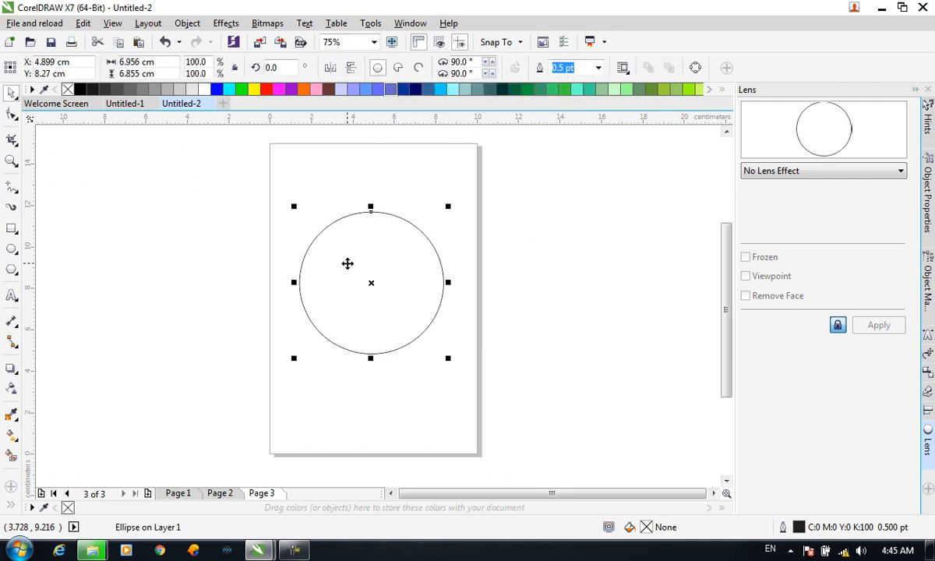
pyautogui.press('Right')
pyautogui.press('Right')
pyautogui.press('Right')
pyautogui.press('Right')
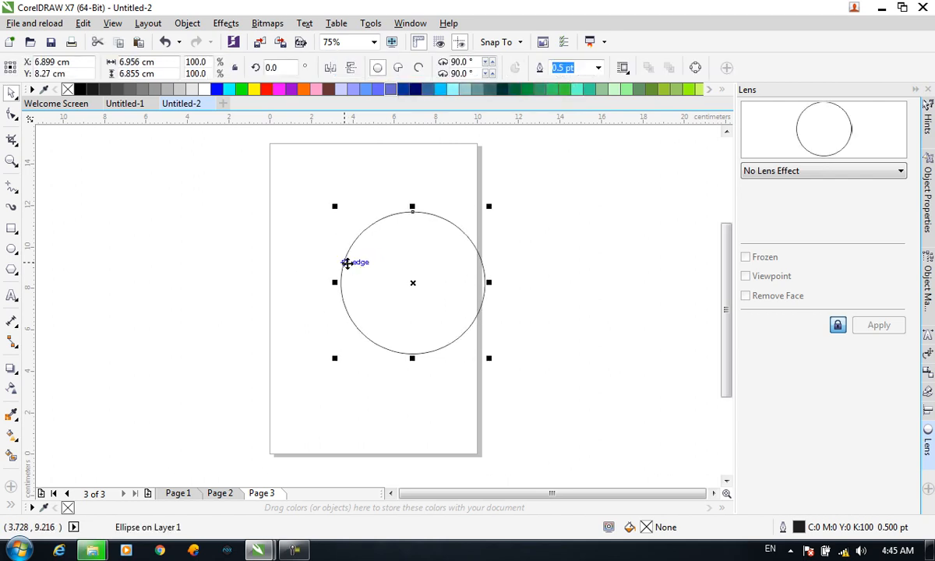
pyautogui.press('Right')
pyautogui.press('Right')
pyautogui.press('Left')
pyautogui.press('Left')
pyautogui.press('Left')
pyautogui.press('Left')
pyautogui.press('Left')
pyautogui.press('Up')
pyautogui.press('Up')
pyautogui.press('Up')
pyautogui.press('Up')
pyautogui.press('Up')
pyautogui.press('Down')
pyautogui.press('Down')
pyautogui.press('Down')
pyautogui.press('Down')
pyautogui.press('Down')
pyautogui.press('Down')
pyautogui.press('Down')
pyautogui.press('Down')
pyautogui.press('Down')
pyautogui.press('Down')
pyautogui.press('Down')
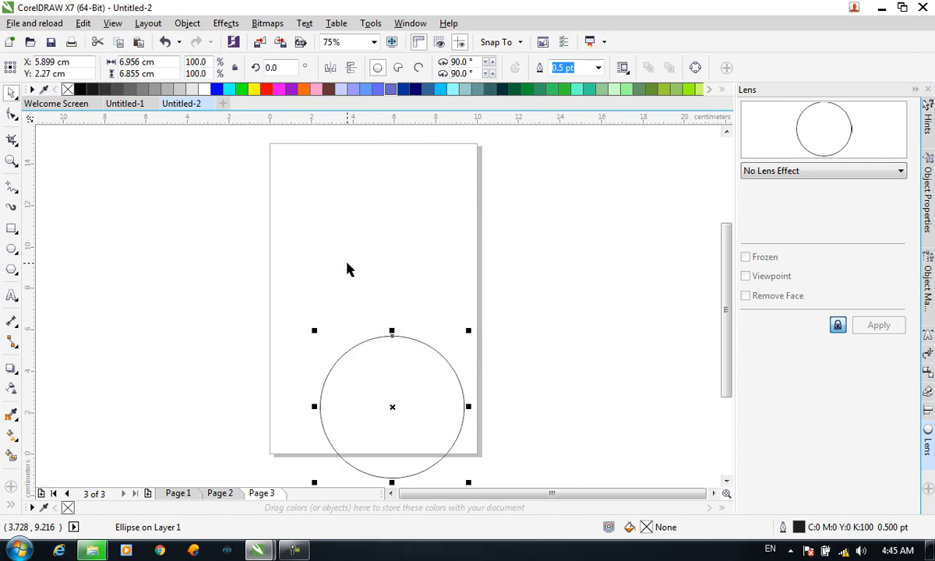
# Deselect the ellipse and set the nudge distance to 0.01 cm
pyautogui.click(409, 280)
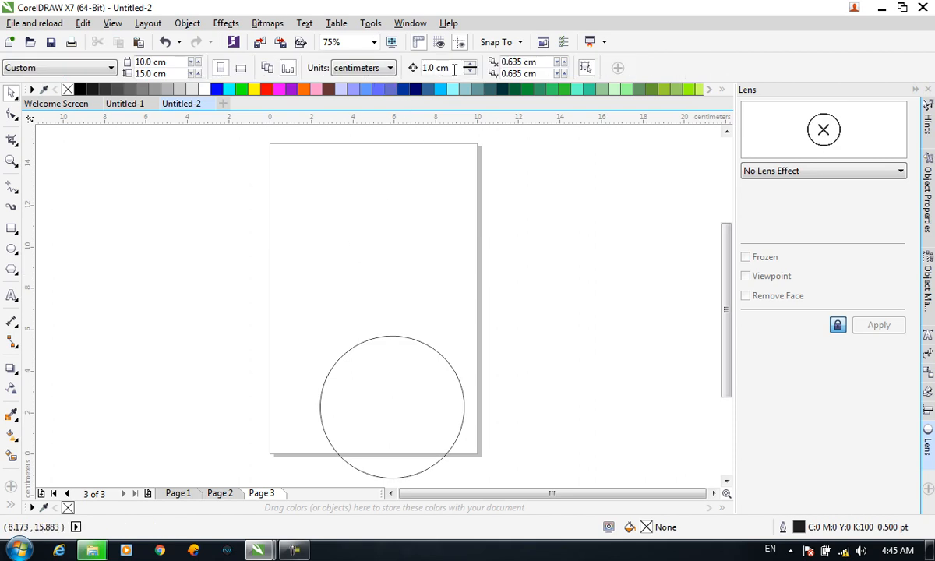
pyautogui.write('0.01')
pyautogui.press('Return')
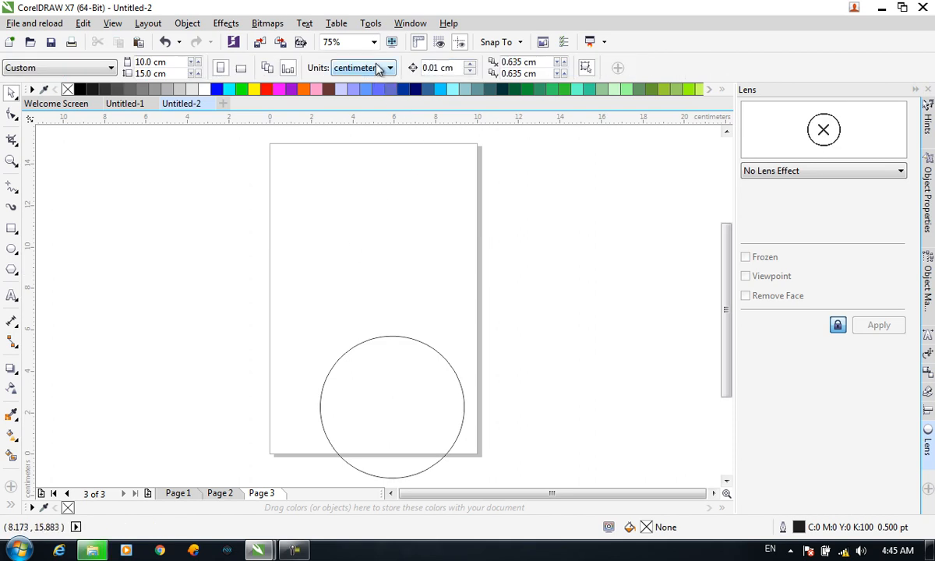
# Nudge the ellipse upward repeatedly in 0.01 cm increments, and deselect it
pyautogui.click(394, 353)
pyautogui.press('Up')
pyautogui.press('Up')
pyautogui.press('Up')
pyautogui.press('Up')
pyautogui.press('Up')
pyautogui.press('Up')
pyautogui.press('Up')
pyautogui.press('Up')
pyautogui.press('Up')
pyautogui.press('Up')
pyautogui.press('Up')
pyautogui.press('Up')
pyautogui.press('Up')
pyautogui.press('Up')
pyautogui.press('Up')
pyautogui.press('Up')
pyautogui.press('Up')
pyautogui.press('Up')
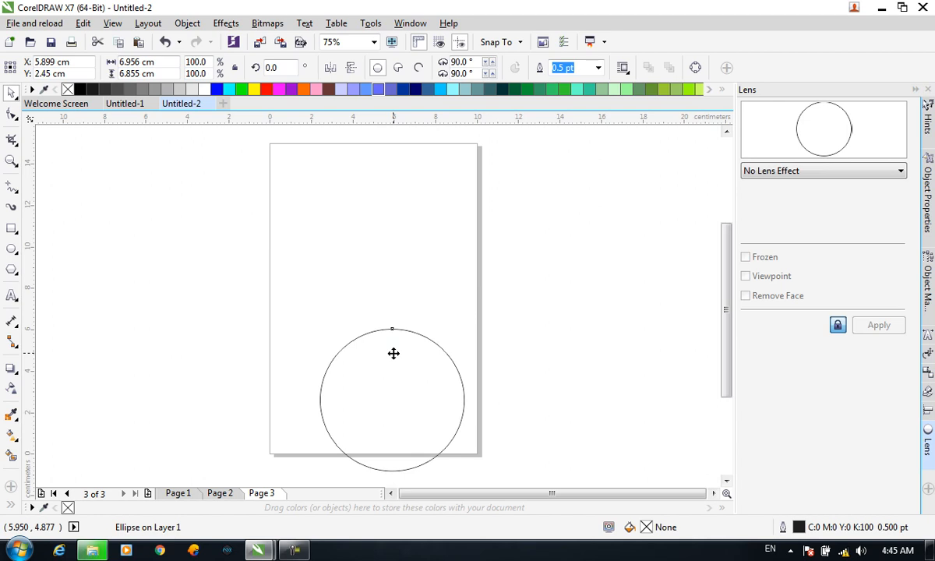
pyautogui.click(393, 353)
pyautogui.click(394, 173)
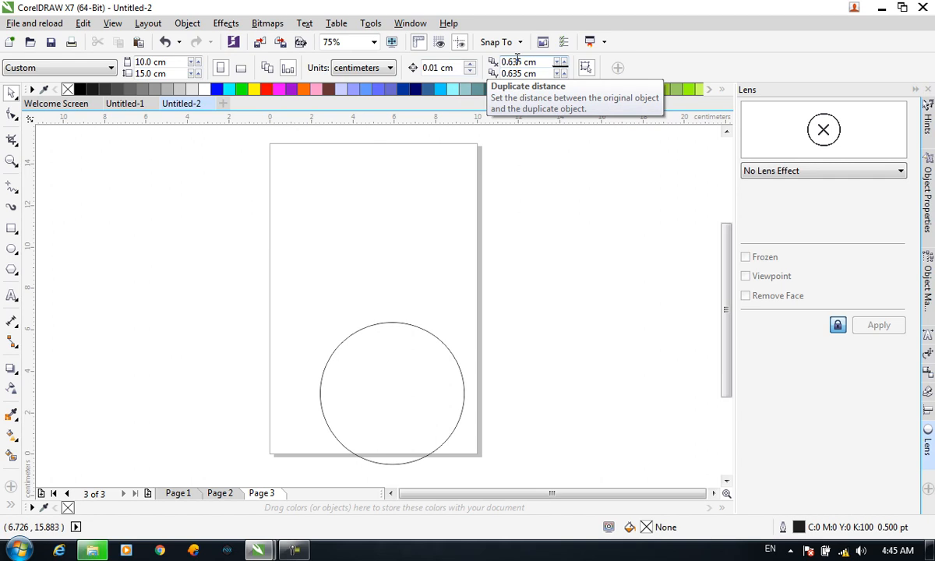
# Move the ellipse to about X 2.56 cm and Y 6.11 cm, and duplicate it with 1 cm horizontal and vertical offsets
pyautogui.click(403, 418)
pyautogui.moveTo(334, 350); pyautogui.dragTo(333, 349)
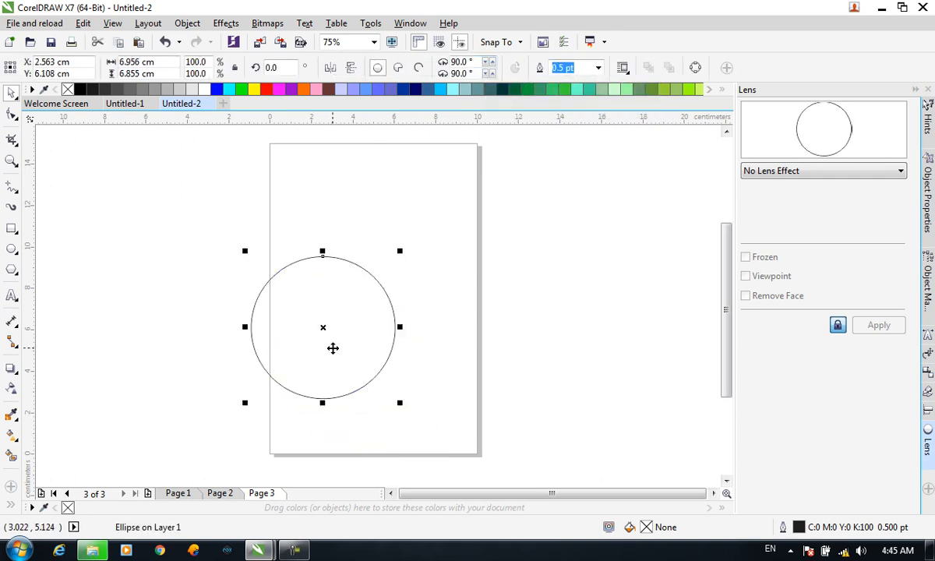
pyautogui.hotkey('ctrl', 'd')
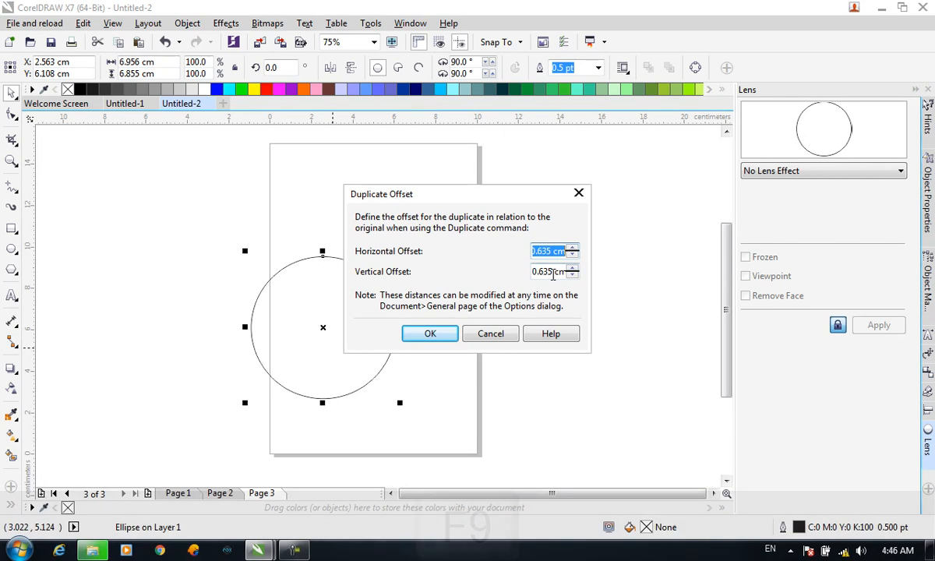
pyautogui.press('F9')
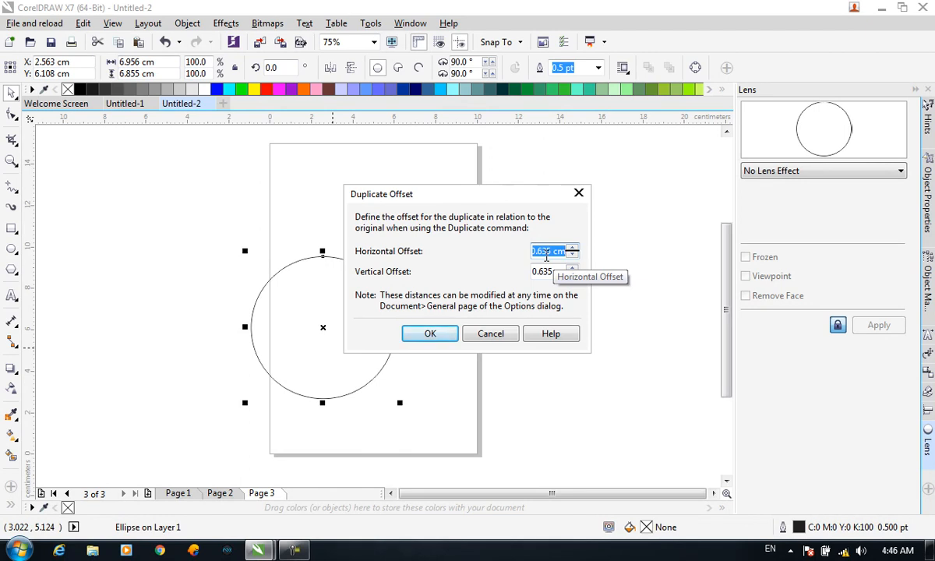
pyautogui.press('F9')
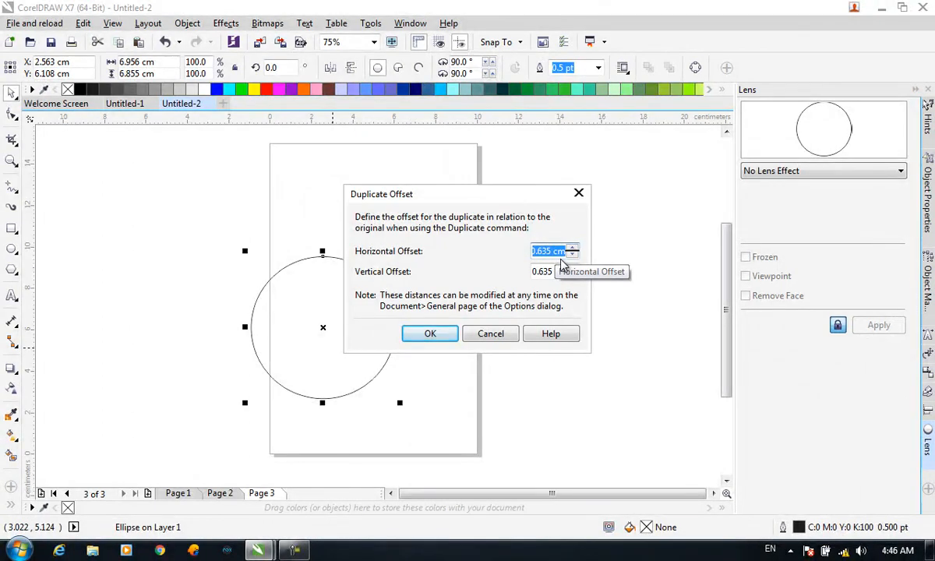
pyautogui.write('1')
pyautogui.press('Tab')
pyautogui.write('1')
pyautogui.hotkey('shift', 'Tab')
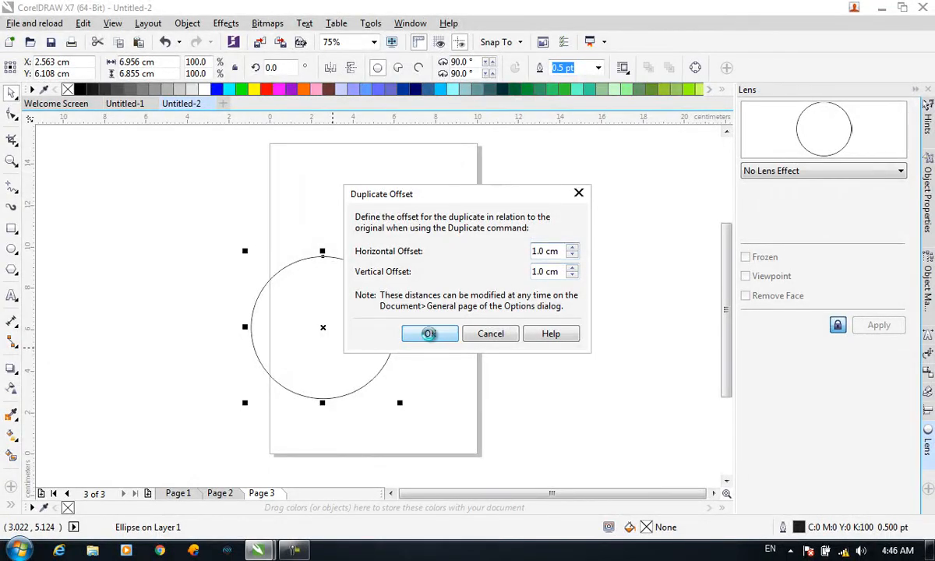
pyautogui.click(430, 336)
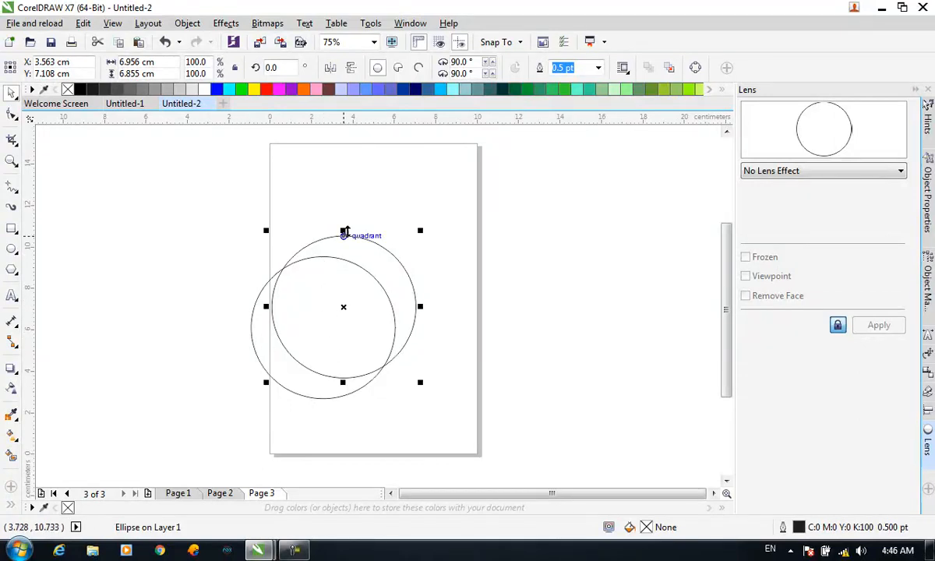
# Duplicate the ellipse six more times to extend the diagonal row of copies
pyautogui.hotkey('ctrl', 'd')
pyautogui.hotkey('ctrl', 'd')
pyautogui.hotkey('ctrl', 'd')
pyautogui.hotkey('ctrl', 'd')
pyautogui.hotkey('ctrl', 'd')
pyautogui.hotkey('ctrl', 'd')
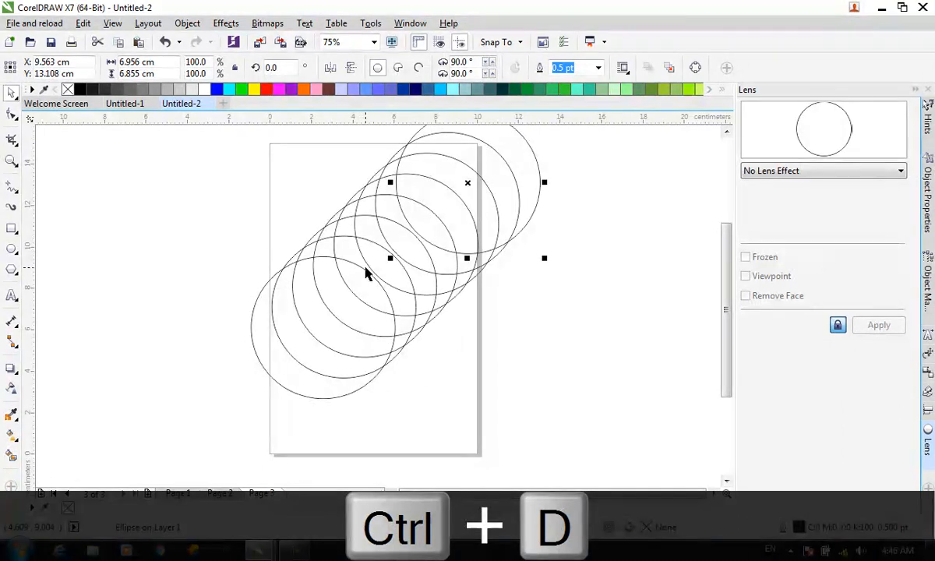
# Delete all the ellipses and draw a rectangle about 4.8 cm wide and 5.8 cm high on page 3
pyautogui.hotkey('ctrl', 'a')
pyautogui.press('Delete')
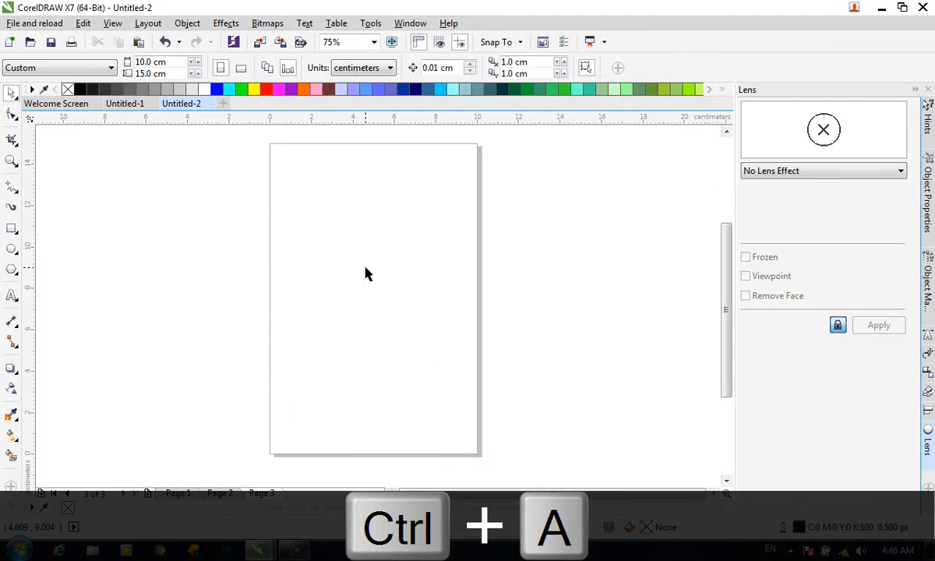
pyautogui.click(11, 228)
pyautogui.moveTo(290, 227); pyautogui.dragTo(388, 347)
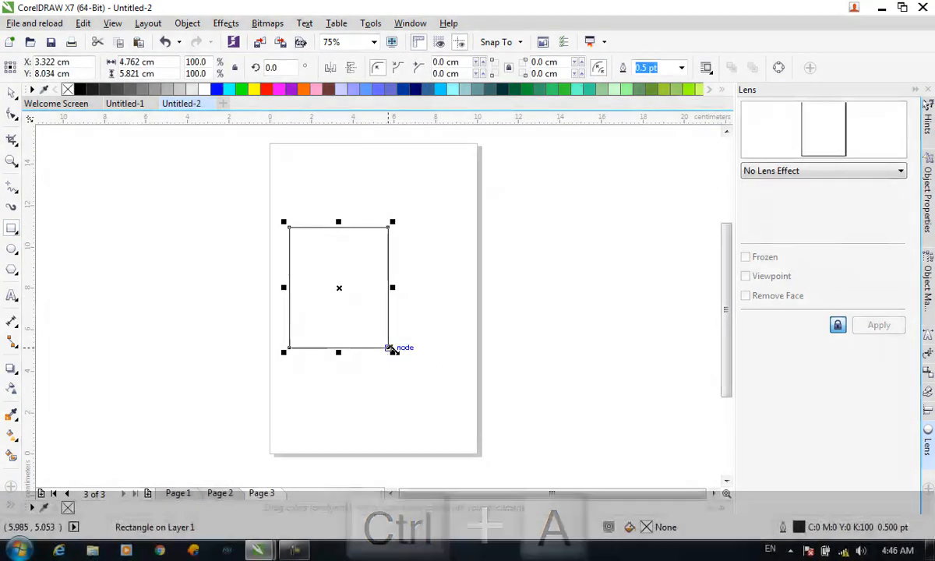
# Duplicate the rectangle once with the 1 cm offset, and deselect the copy
pyautogui.hotkey('ctrl', 'd')
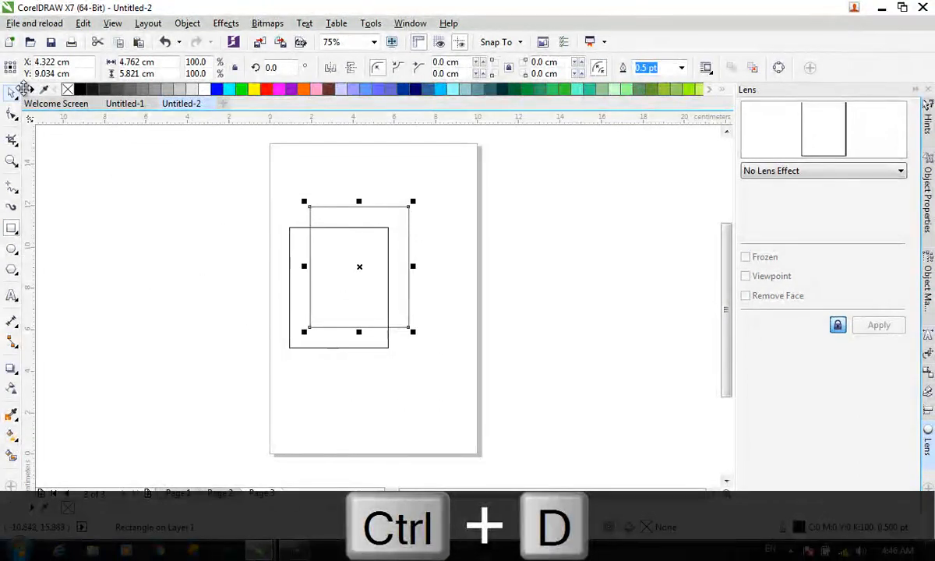
pyautogui.click(10, 92)
pyautogui.click(153, 146)
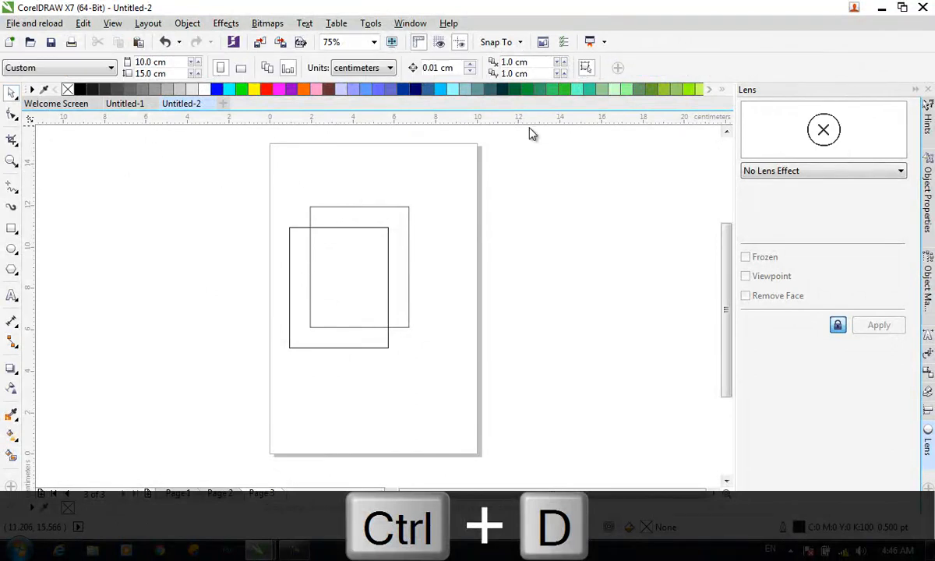
# Set the duplicate distance to 0 cm horizontally and 2 cm vertically
pyautogui.click(532, 63)
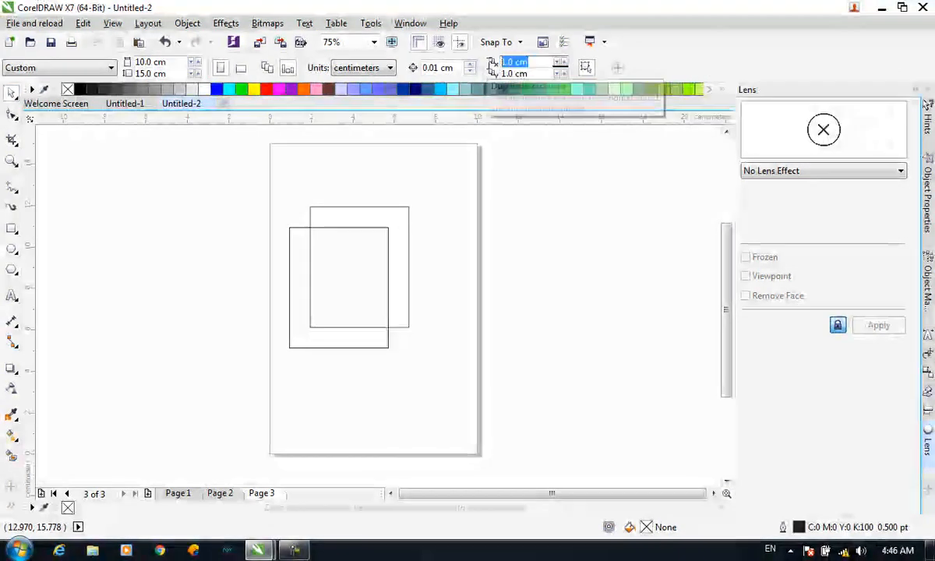
pyautogui.write('0')
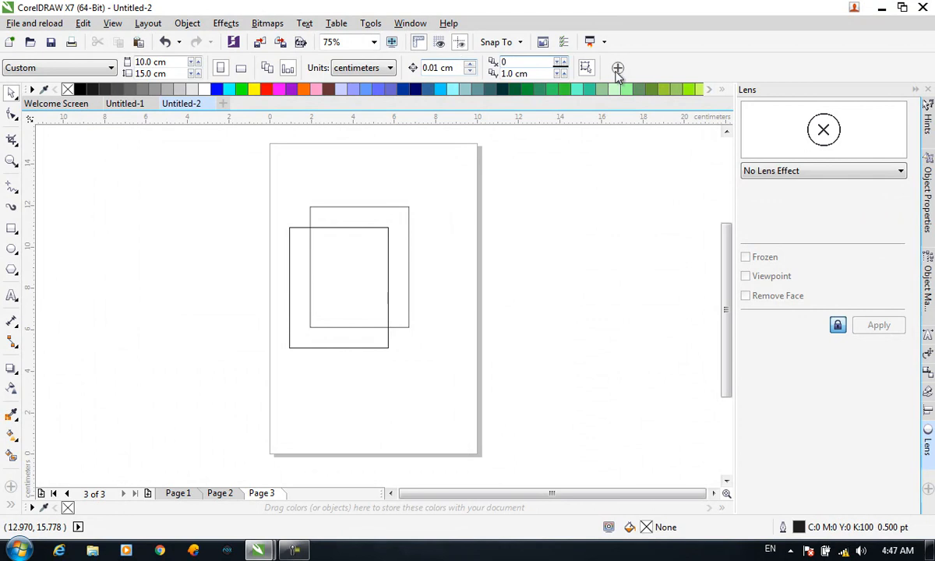
pyautogui.click(532, 73)
pyautogui.write('2')
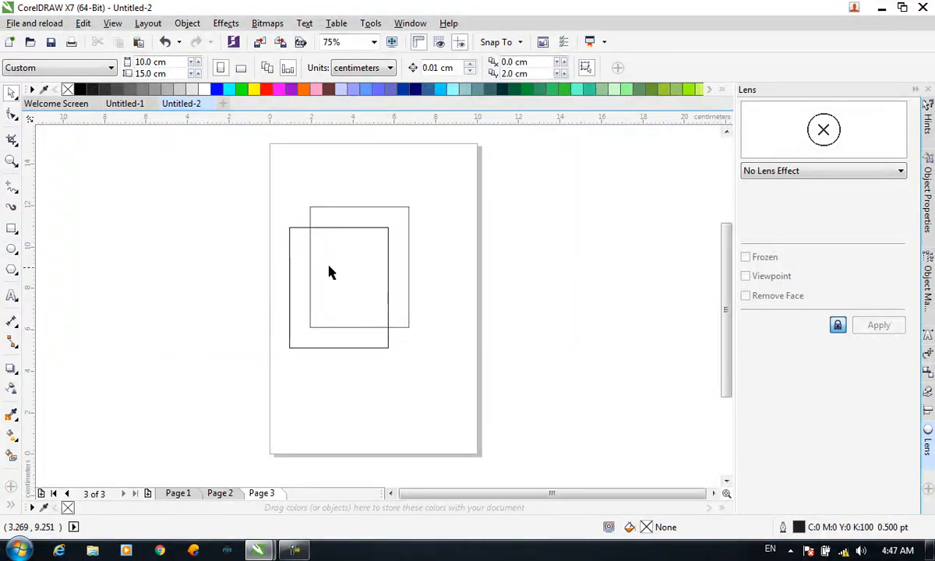
# Duplicate the upper rectangle twice straight upward at the 2 cm vertical distance
pyautogui.click(325, 270)
pyautogui.hotkey('ctrl', 'd')
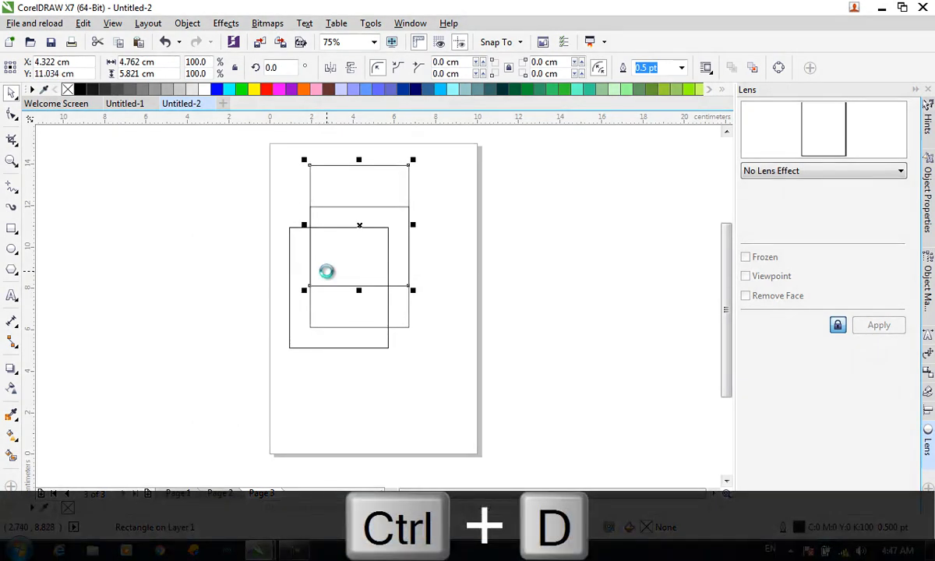
pyautogui.hotkey('ctrl', 'd')
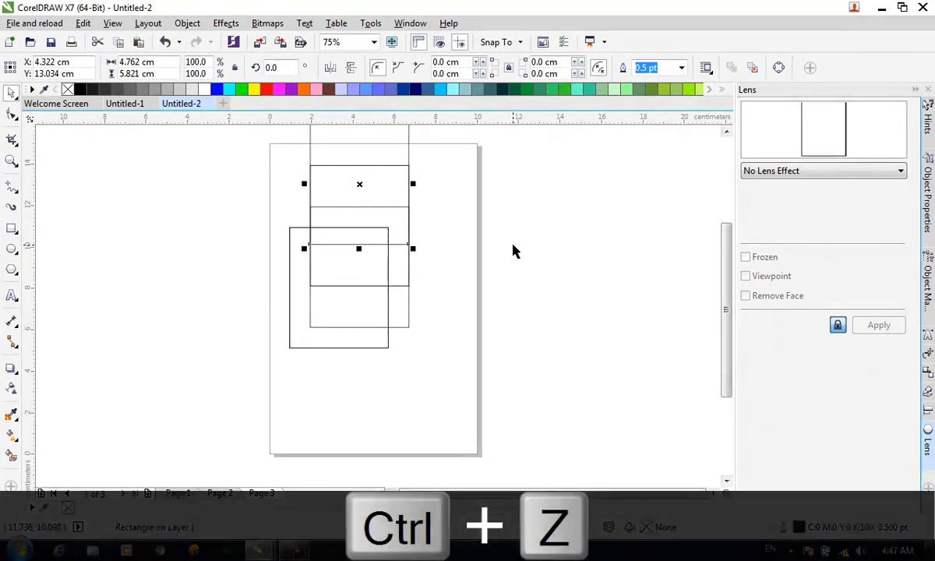
# Undo the last two rectangle duplicates and clear the selection
pyautogui.hotkey('ctrl', 'z')
pyautogui.hotkey('ctrl', 'z')
pyautogui.click(483, 230)
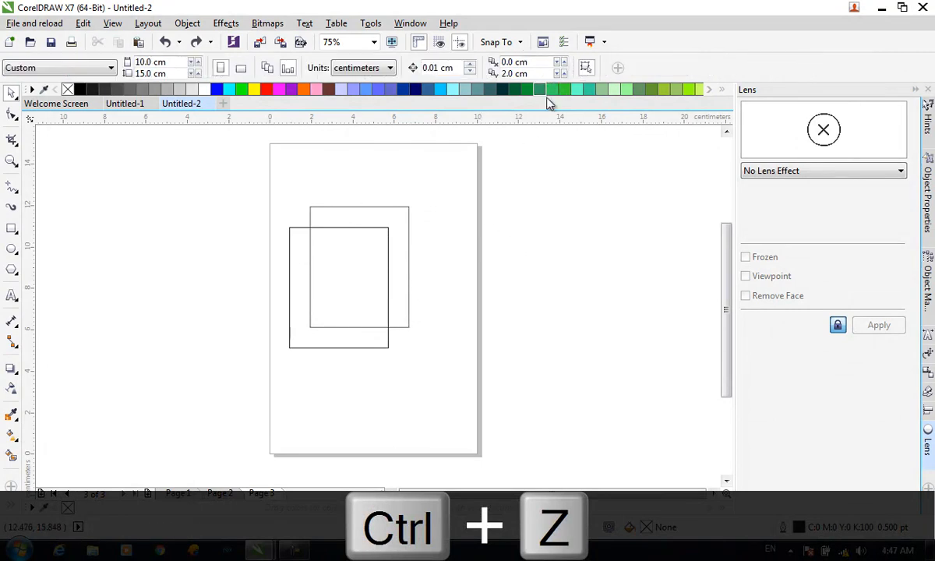
# Set the duplicate distance to 5 cm horizontally and 0 cm vertically
pyautogui.moveTo(539, 76); pyautogui.dragTo(451, 69)
pyautogui.write('0')
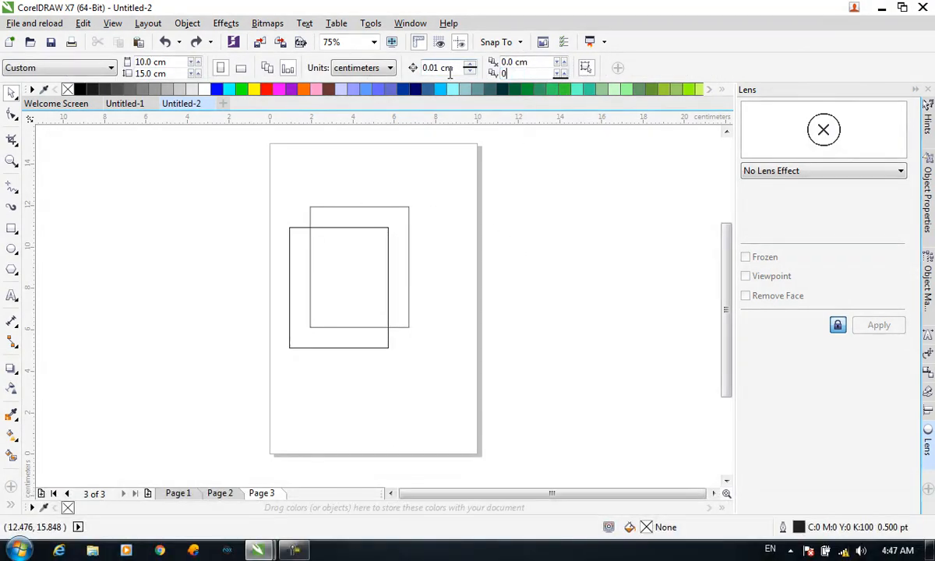
pyautogui.moveTo(530, 61); pyautogui.dragTo(410, 56)
pyautogui.write('0')
pyautogui.press('Return')
# Duplicate the upper rectangle three times to the right at the 5 cm horizontal distance
pyautogui.click(398, 213)
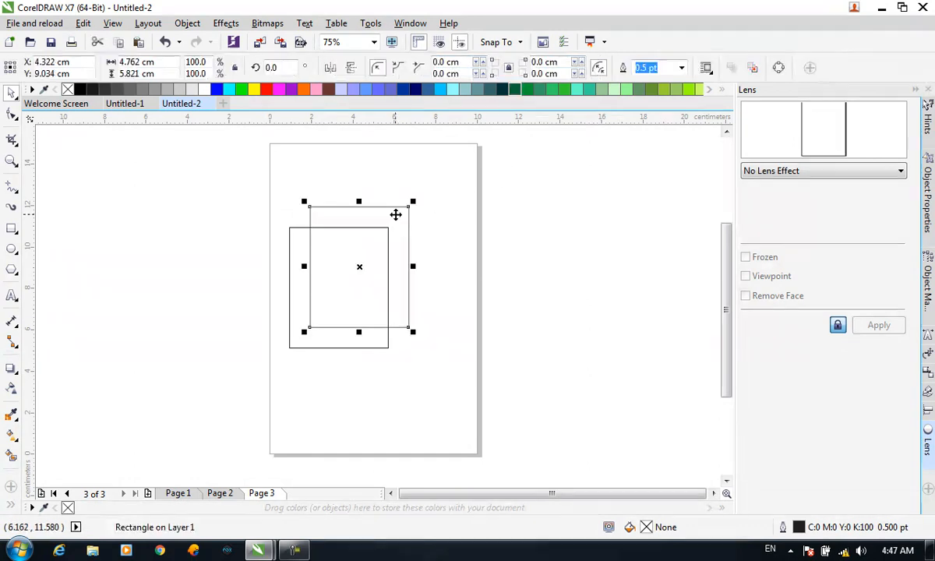
pyautogui.hotkey('ctrl', 'd')
pyautogui.hotkey('ctrl', 'd')
pyautogui.hotkey('ctrl', 'd')
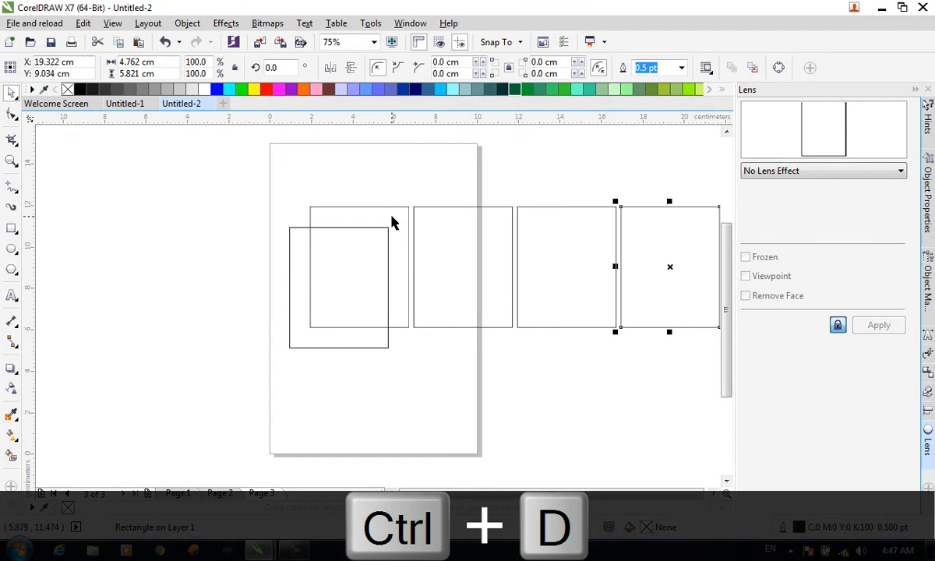
# Select all the rectangles on page 3 and delete them
pyautogui.hotkey('ctrl', 'a')
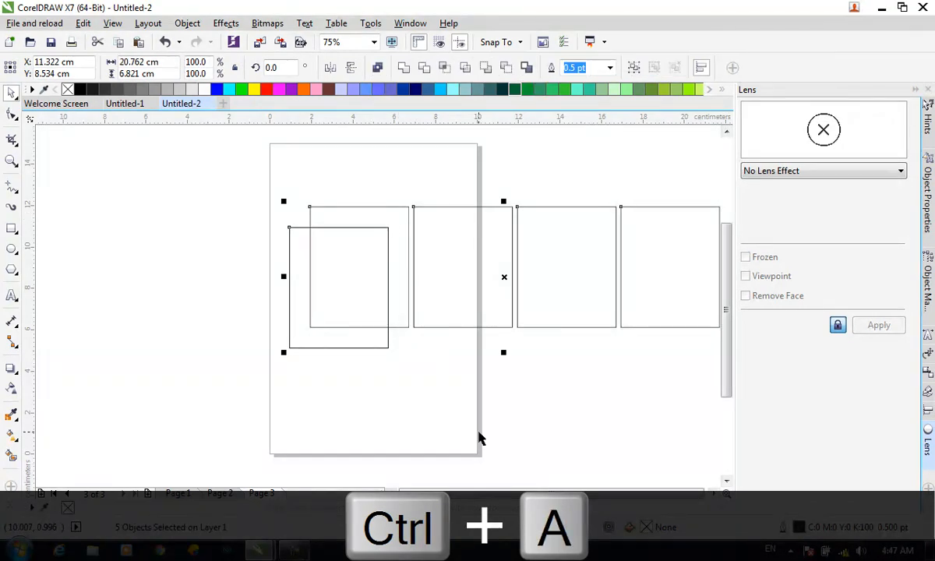
pyautogui.click(446, 405)
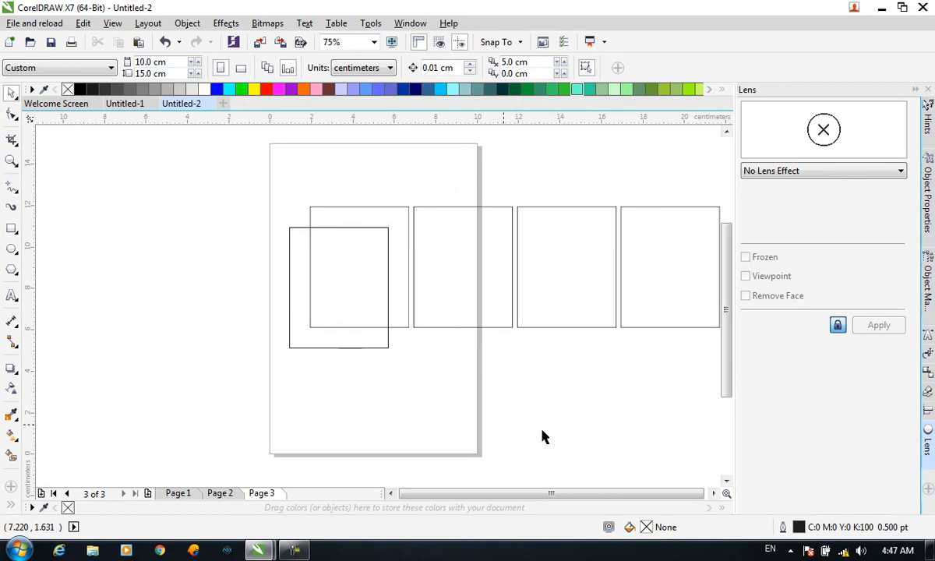
pyautogui.hotkey('ctrl', 'a')
pyautogui.press('Delete')
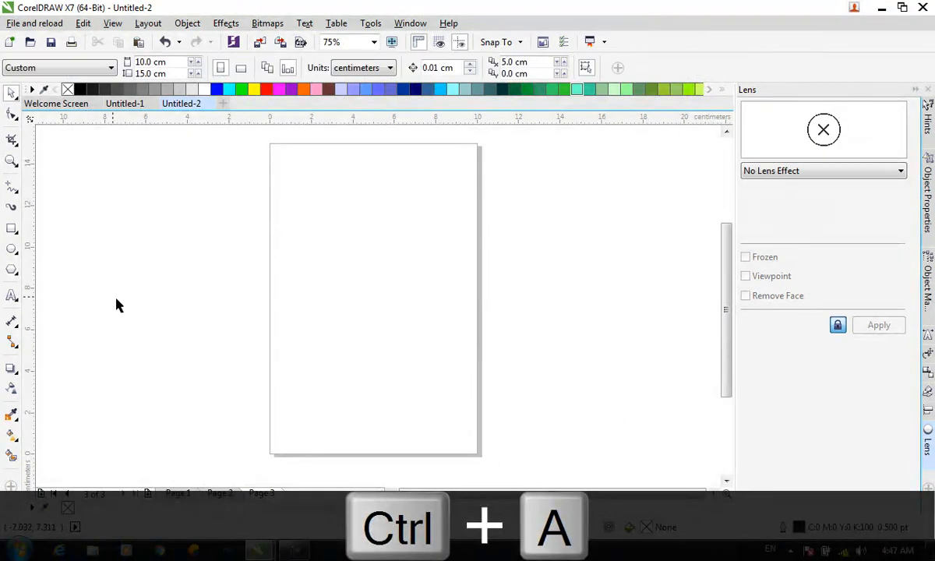
# Draw a rectangle about 6.6 cm wide and 8.7 cm high on page 3, and deselect it
pyautogui.click(12, 229)
pyautogui.moveTo(314, 224); pyautogui.dragTo(451, 404)
pyautogui.click(12, 92)
pyautogui.click(587, 361)
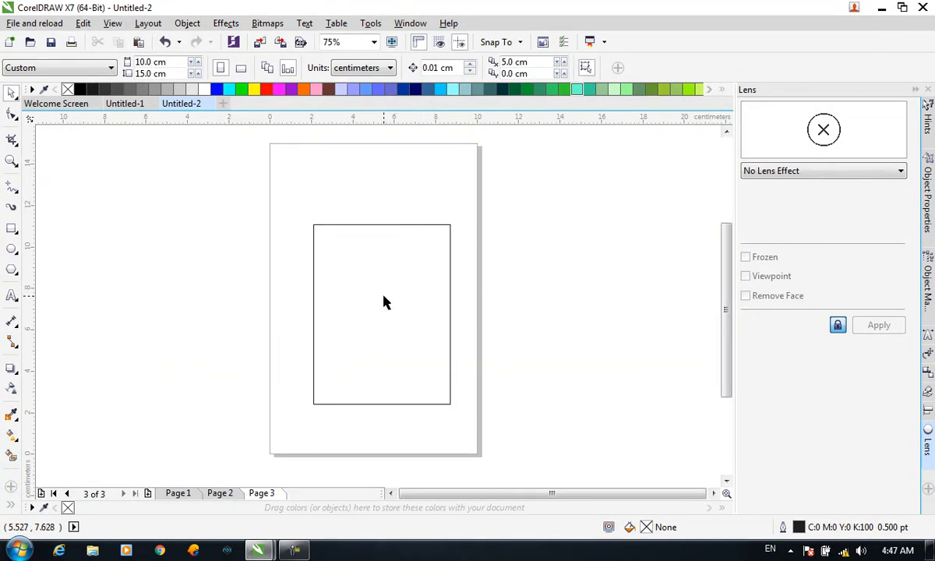
# Move the unfilled rectangle by its interior past the page's left edge, bring it back onto the page the same way, and deselect it
pyautogui.moveTo(382, 303); pyautogui.dragTo(288, 277)
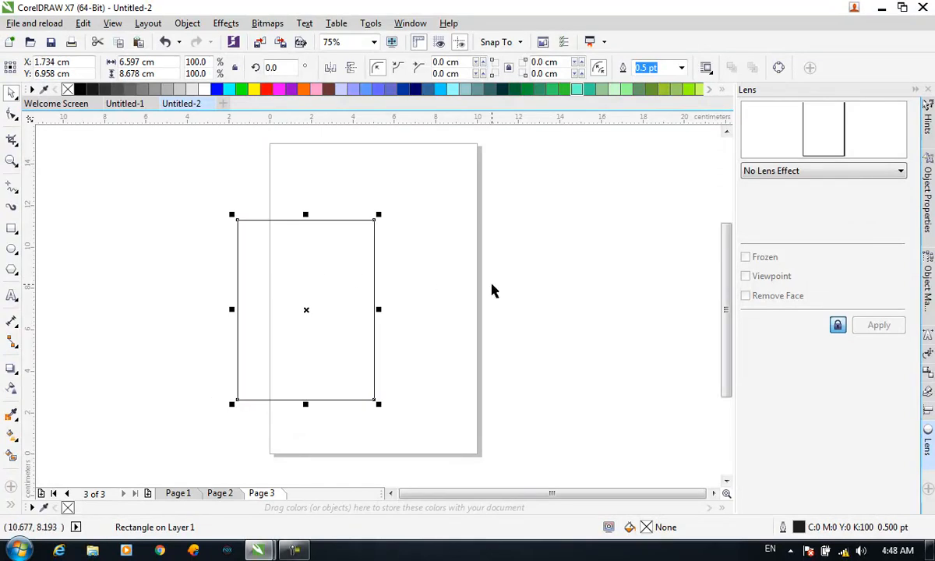
pyautogui.click(455, 275)
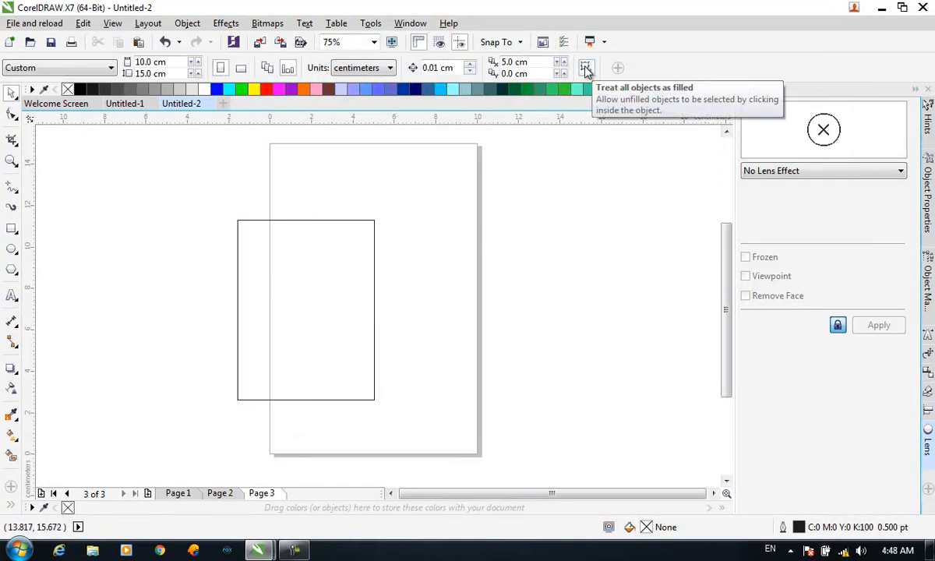
pyautogui.moveTo(286, 289); pyautogui.dragTo(343, 276)
pyautogui.click(609, 236)
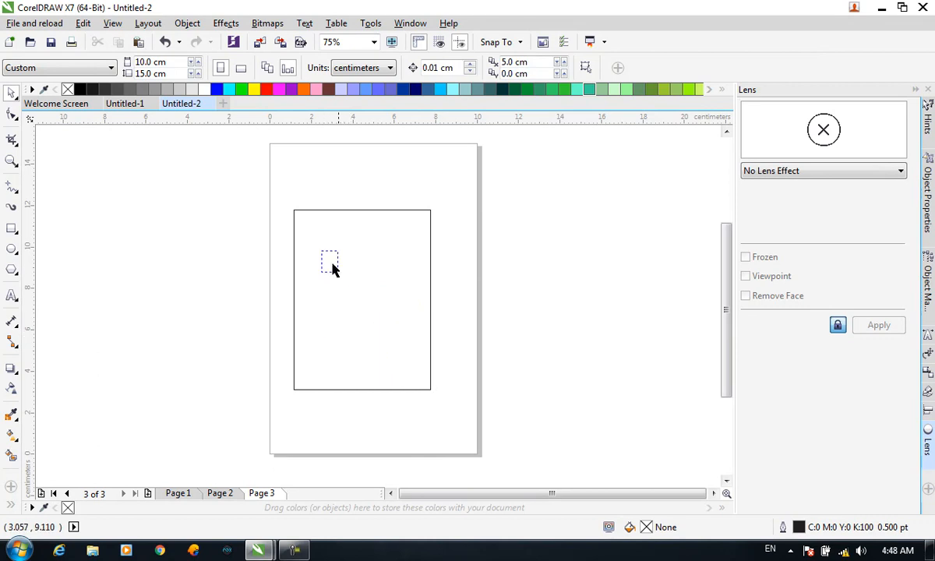
# With all objects no longer treated as filled, move the rectangle slightly up and left by its outline, and deselect it
pyautogui.moveTo(304, 210)
pyautogui.mouseDown()
pyautogui.moveTo(367, 242)
pyautogui.moveTo(296, 202)
pyautogui.mouseUp()
pyautogui.click(572, 255)
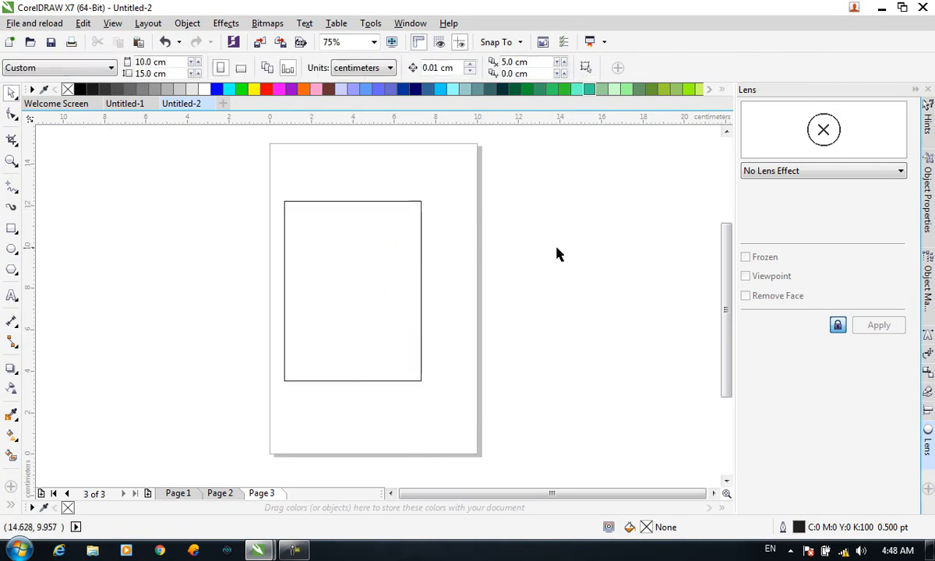
# Fill the rectangle with light cyan (#99FFFF), move it by its interior to about X 3.85 cm and Y 6.39 cm, and deselect it
pyautogui.click(407, 201)
pyautogui.click(452, 88)
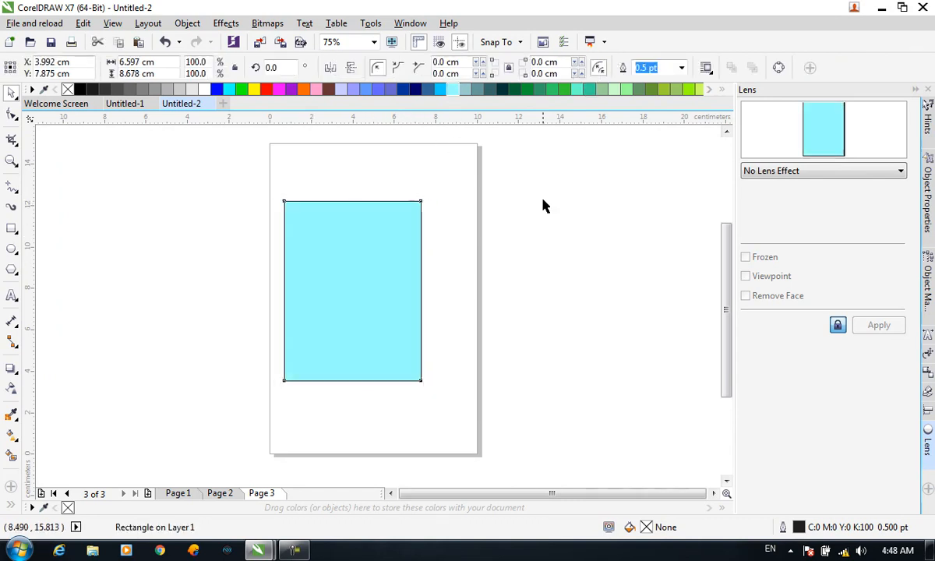
pyautogui.moveTo(359, 263); pyautogui.dragTo(382, 340)
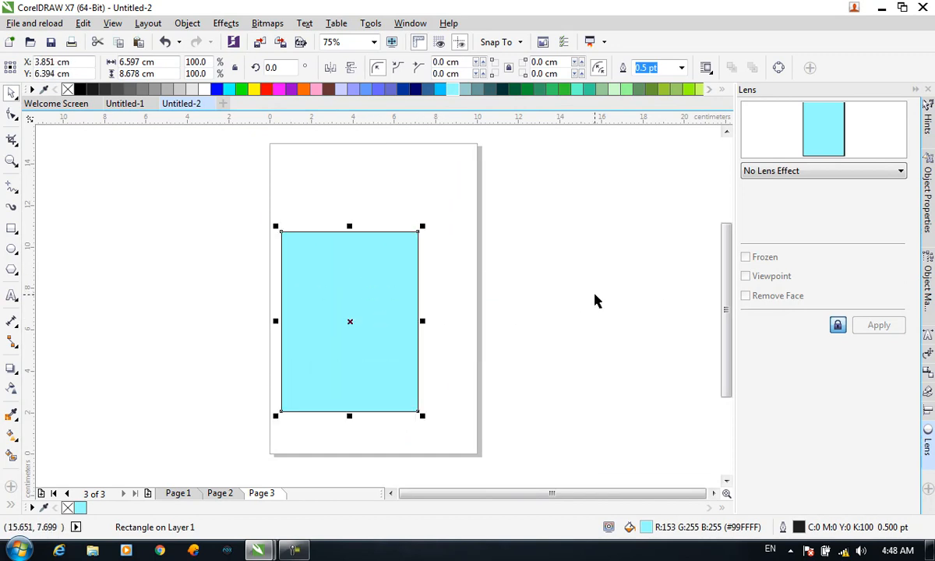
pyautogui.click(578, 301)
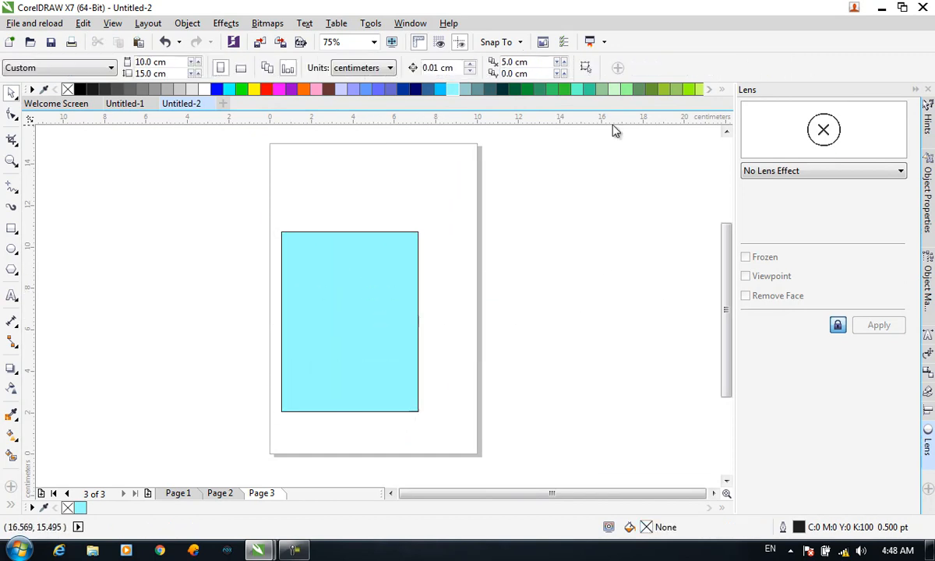
# Move the cyan rectangle by its interior to about X 4.38 cm and Y 10.13 cm, and draw a 10-sided polygon about 14.7 by 10.7 cm over it
pyautogui.click(586, 68)
pyautogui.moveTo(367, 283); pyautogui.dragTo(377, 205)
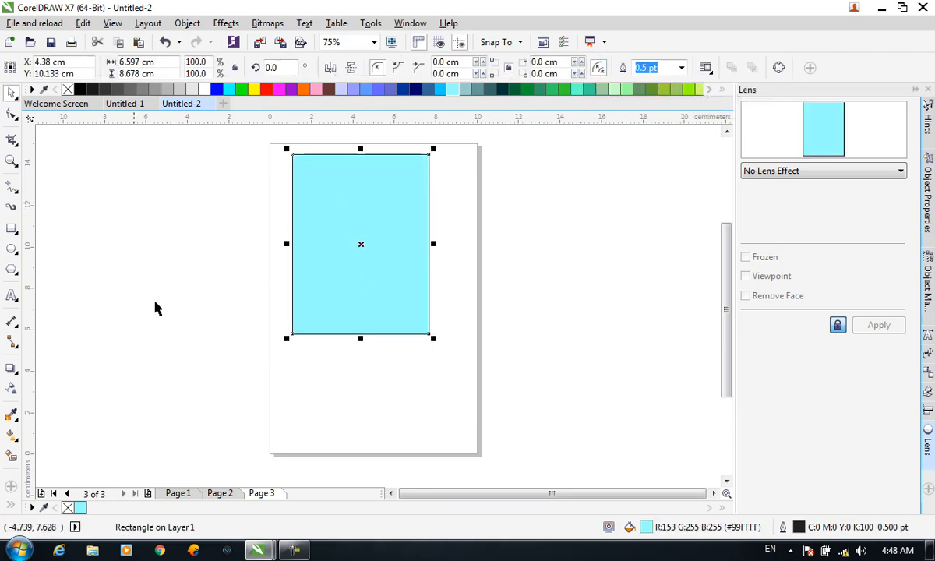
pyautogui.click(12, 270)
pyautogui.moveTo(185, 191); pyautogui.dragTo(498, 422)
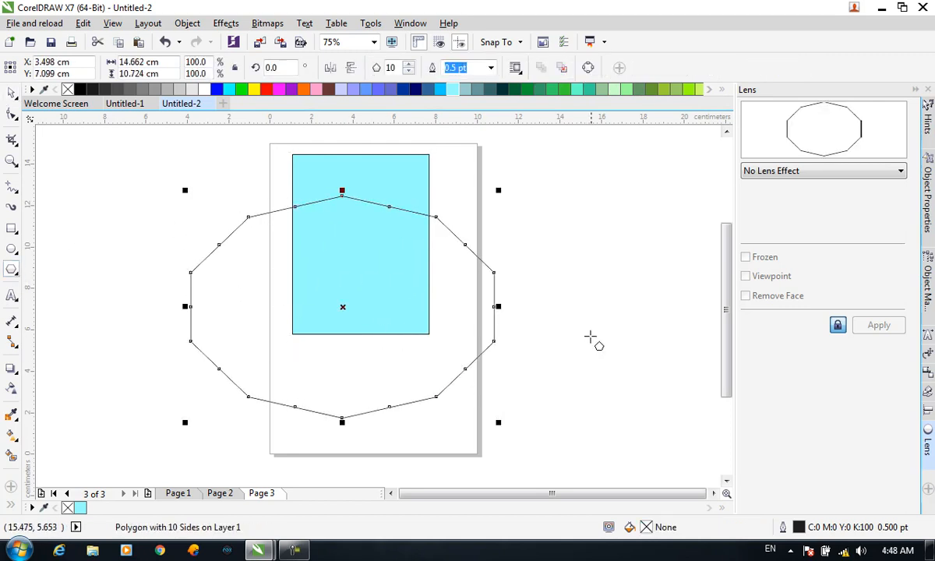
# Move the unfilled polygon by its centre to about X 4.31 cm and Y 9.96 cm so it surrounds the rectangle, and deselect it
pyautogui.click(12, 95)
pyautogui.moveTo(342, 299); pyautogui.dragTo(393, 261)
pyautogui.click(618, 334)
pyautogui.click(577, 355)
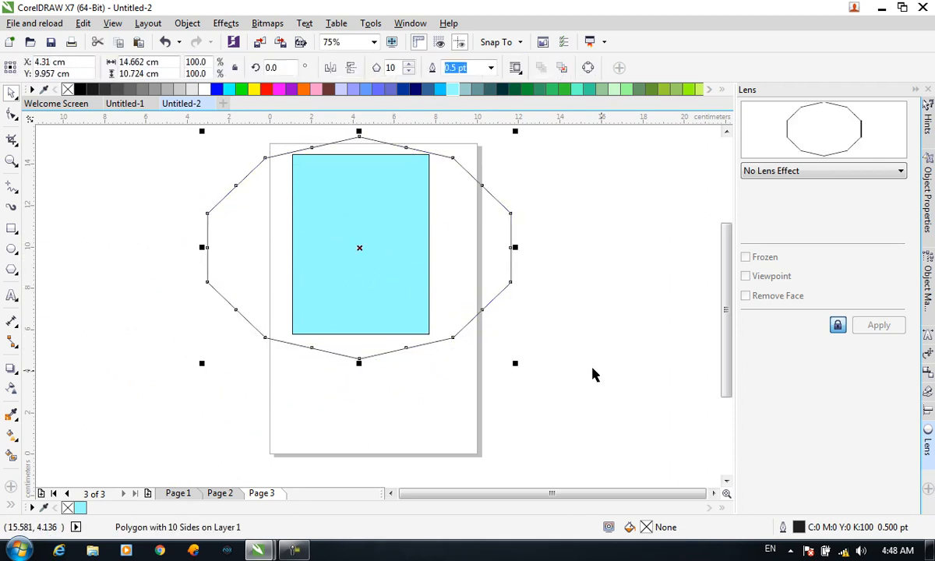
pyautogui.click(532, 351)
# Move the cyan rectangle three times by its interior within the unfilled polygon, deselecting it between the moves
pyautogui.moveTo(310, 236)
pyautogui.mouseDown()
pyautogui.moveTo(361, 290)
pyautogui.moveTo(329, 250)
pyautogui.moveTo(359, 309)
pyautogui.moveTo(322, 231)
pyautogui.mouseUp()
pyautogui.click(270, 220)
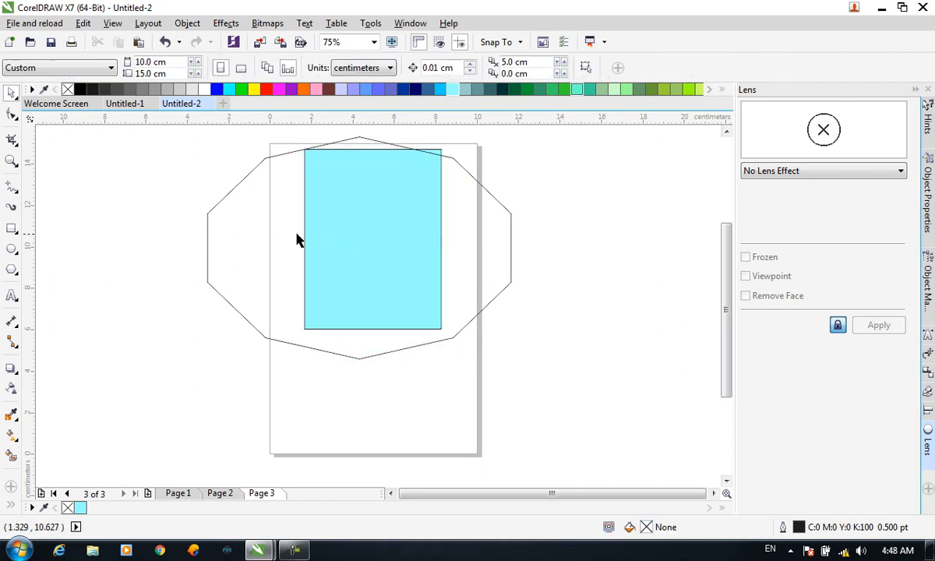
pyautogui.moveTo(341, 192); pyautogui.dragTo(311, 224)
pyautogui.click(439, 233)
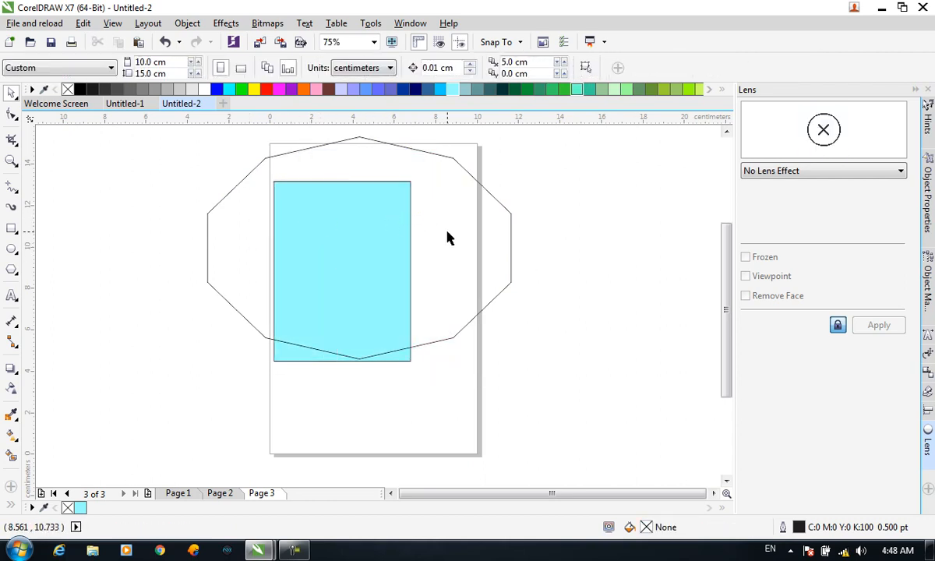
pyautogui.moveTo(379, 244); pyautogui.dragTo(402, 232)
# Move the unfilled polygon down by its outline, and shift the cyan rectangle down and right by its interior
pyautogui.moveTo(489, 195); pyautogui.dragTo(502, 269)
pyautogui.click(504, 268)
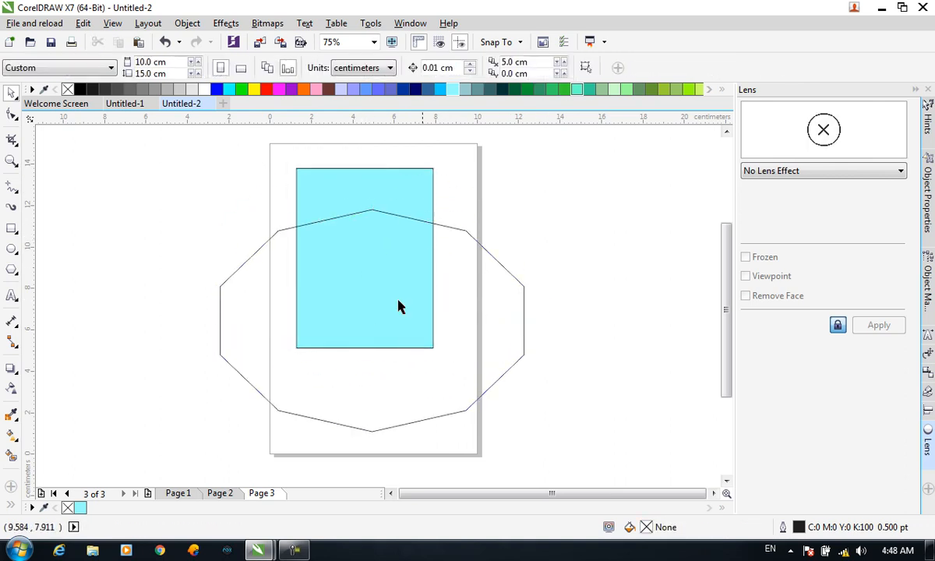
pyautogui.moveTo(368, 295); pyautogui.dragTo(415, 370)
# Select all objects on page 3 and delete them
pyautogui.hotkey('ctrl', 'a')
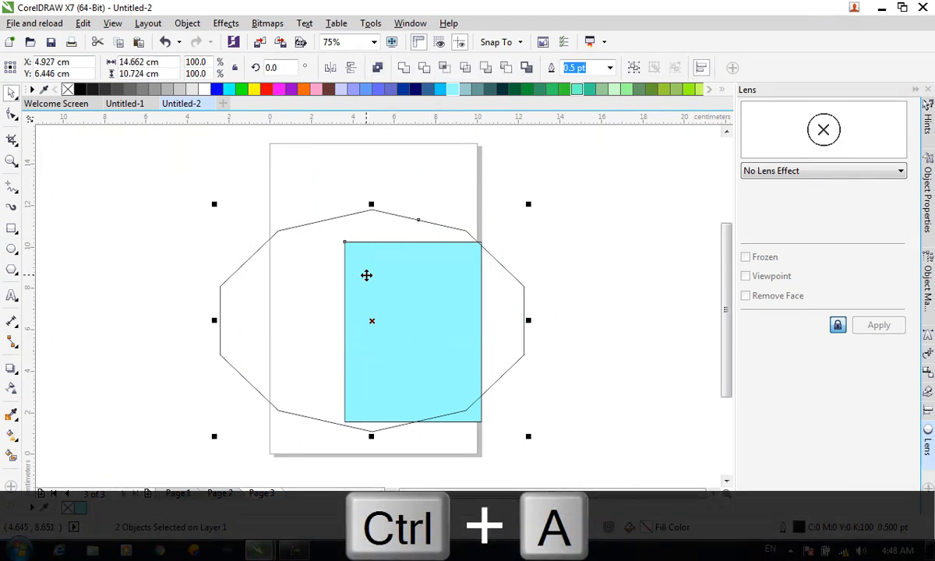
pyautogui.press('Delete')
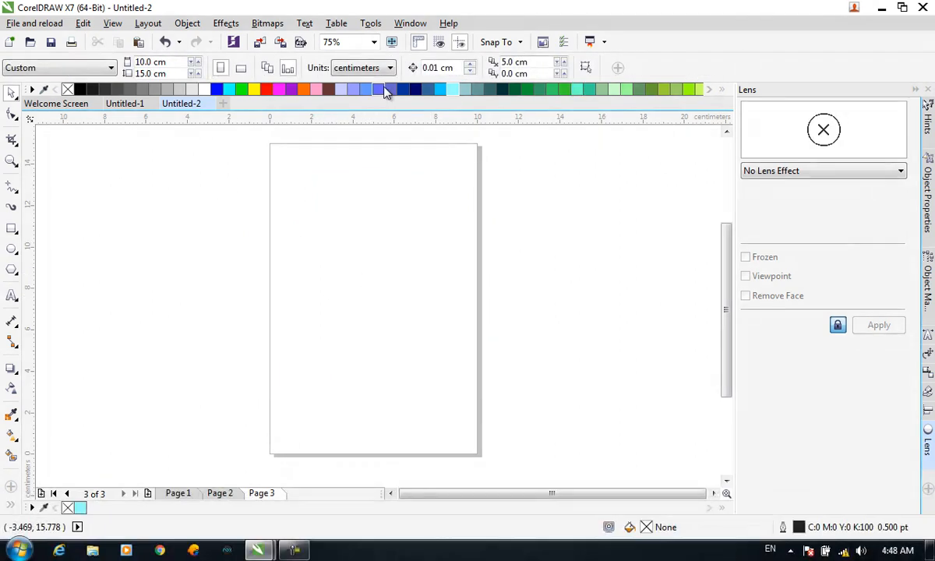
# Start a new document from a template, and disconnect the computer from the Sherzai-Institute wireless network while the templates load
pyautogui.click(43, 24)
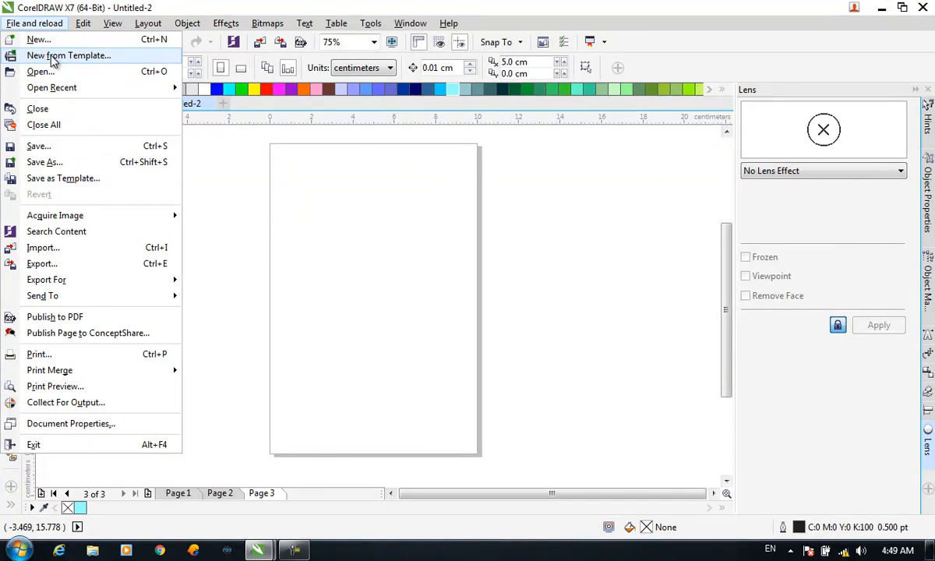
pyautogui.click(52, 56)
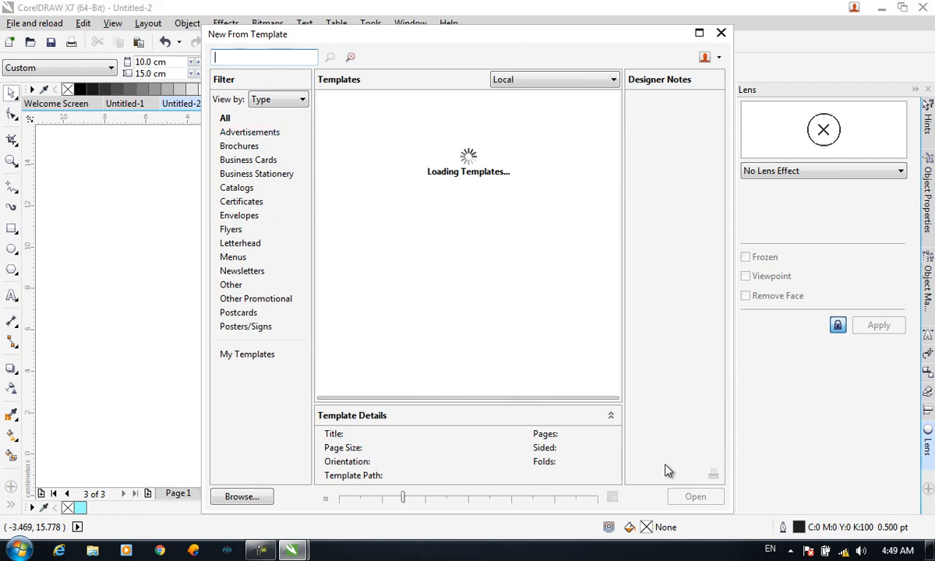
pyautogui.click(843, 551)
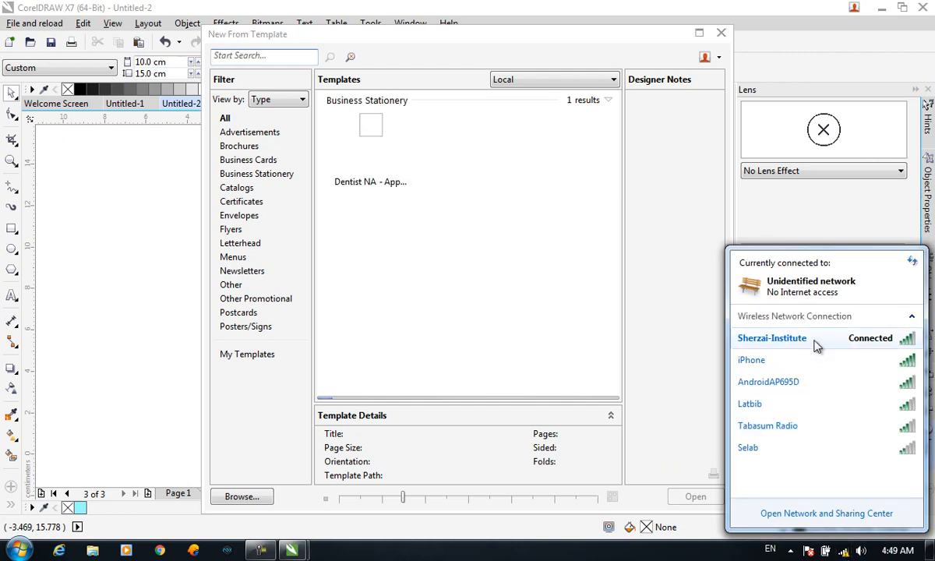
pyautogui.click(817, 343)
pyautogui.click(860, 362)
pyautogui.click(659, 242)
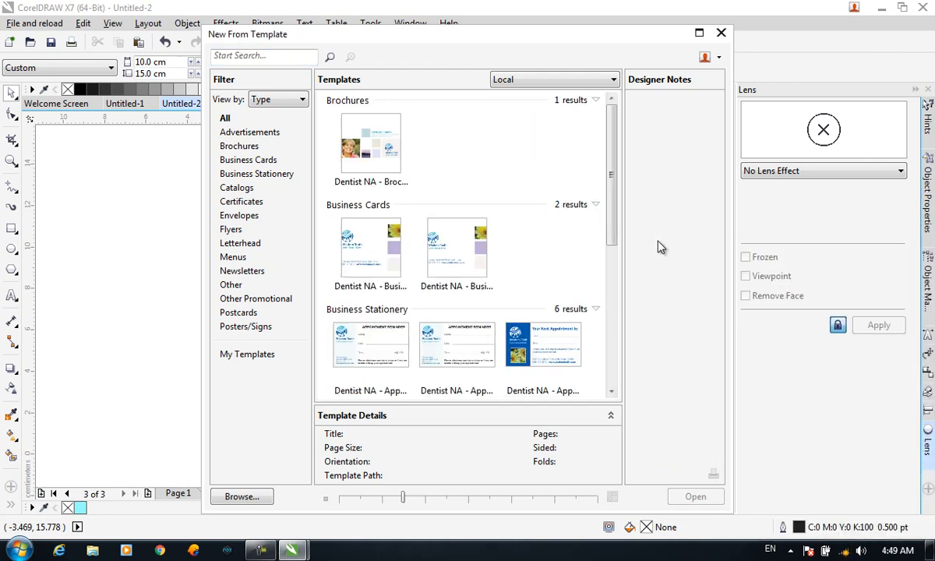
# Create a new document from the Dentist NA - Appointment Card 1 template in the Business Stationery group
pyautogui.moveTo(610, 192)
pyautogui.mouseDown()
pyautogui.moveTo(618, 349)
pyautogui.moveTo(612, 173)
pyautogui.mouseUp()
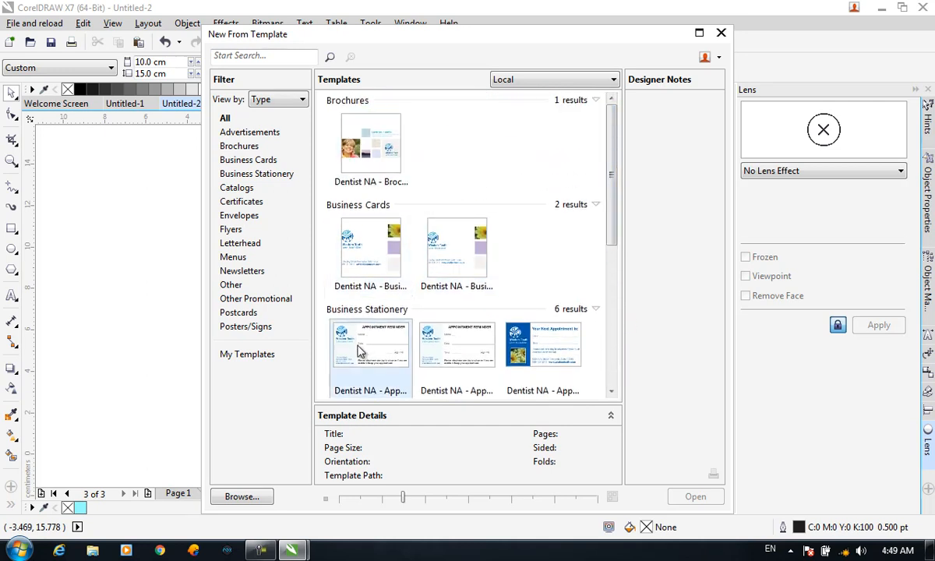
pyautogui.scroll(-1, 393, 334)
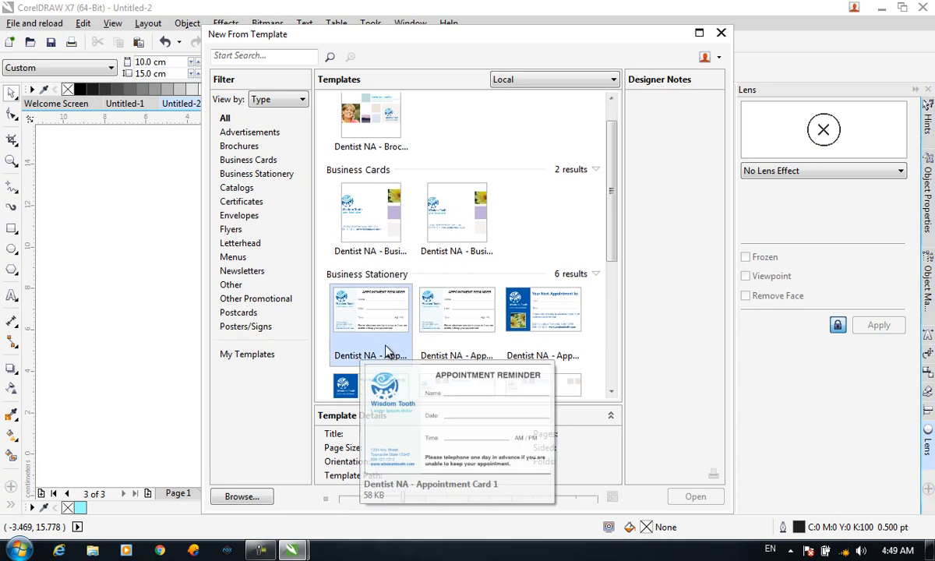
pyautogui.click(392, 333)
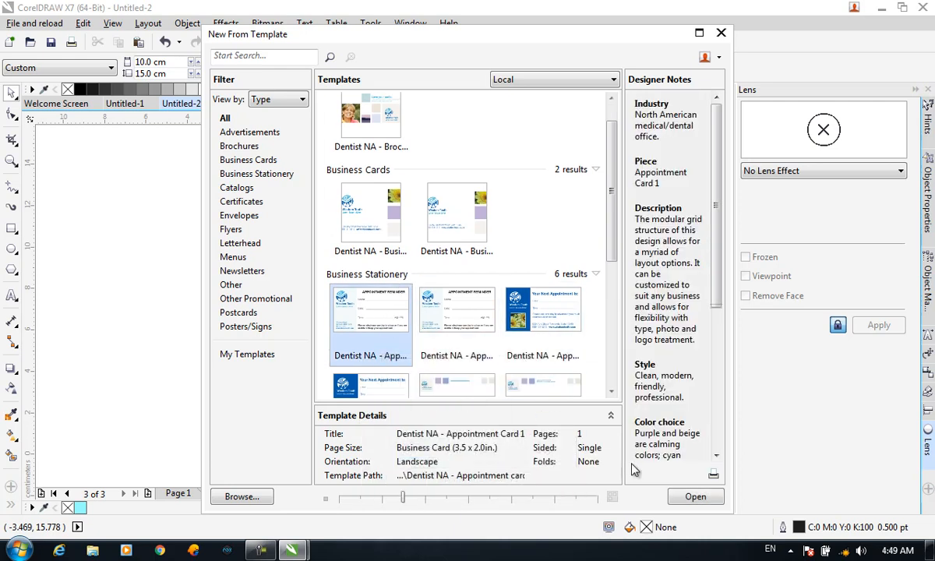
pyautogui.click(678, 491)
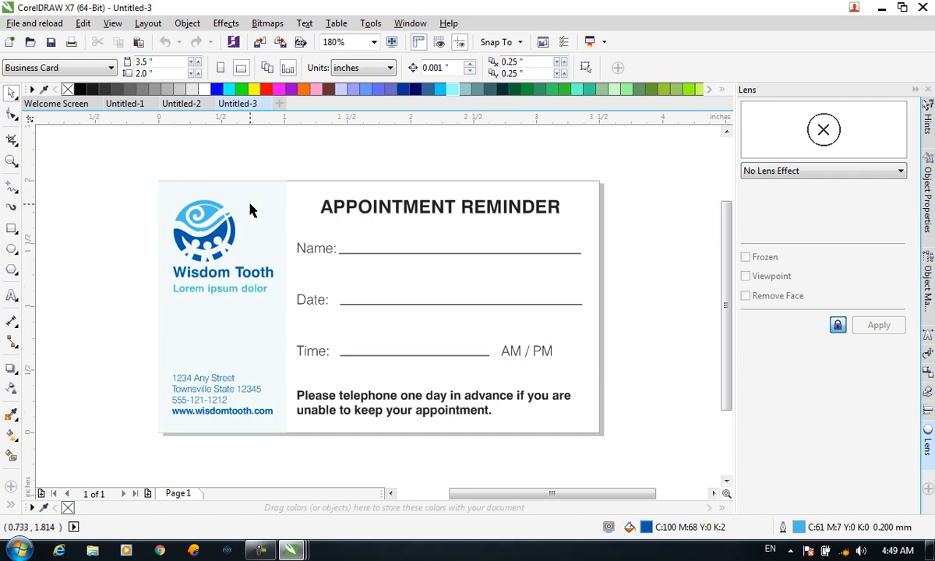
# Select the Wisdom Tooth text on the appointment card to show that it is a separate object, and deselect it
pyautogui.click(364, 201)
pyautogui.click(241, 274)
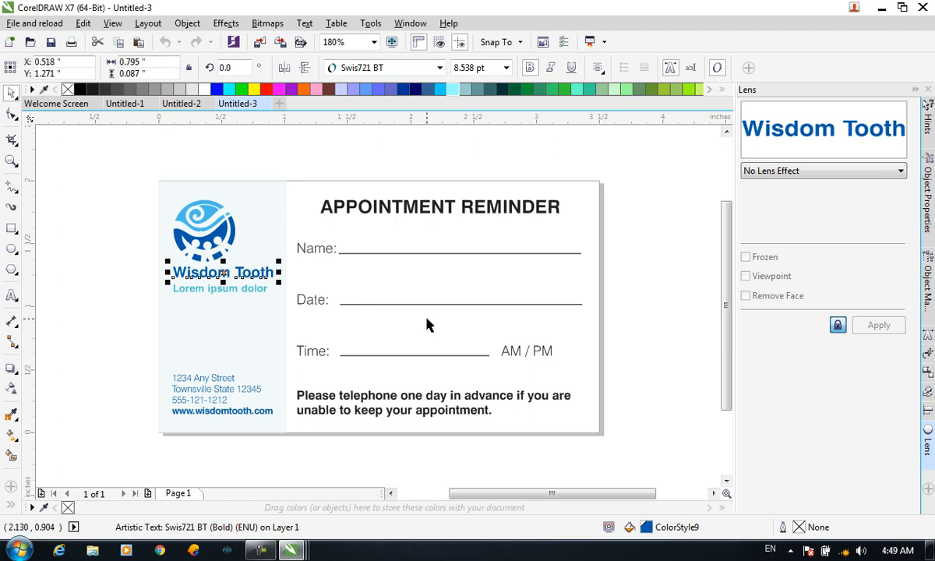
pyautogui.click(675, 303)
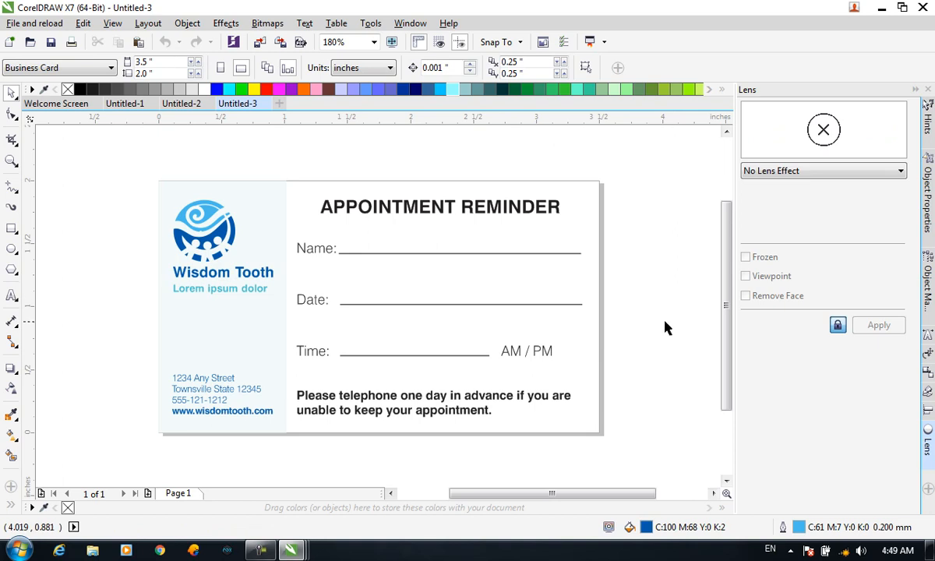
# Open the recently used file Award.cdr from the Documents folder
pyautogui.click(31, 23)
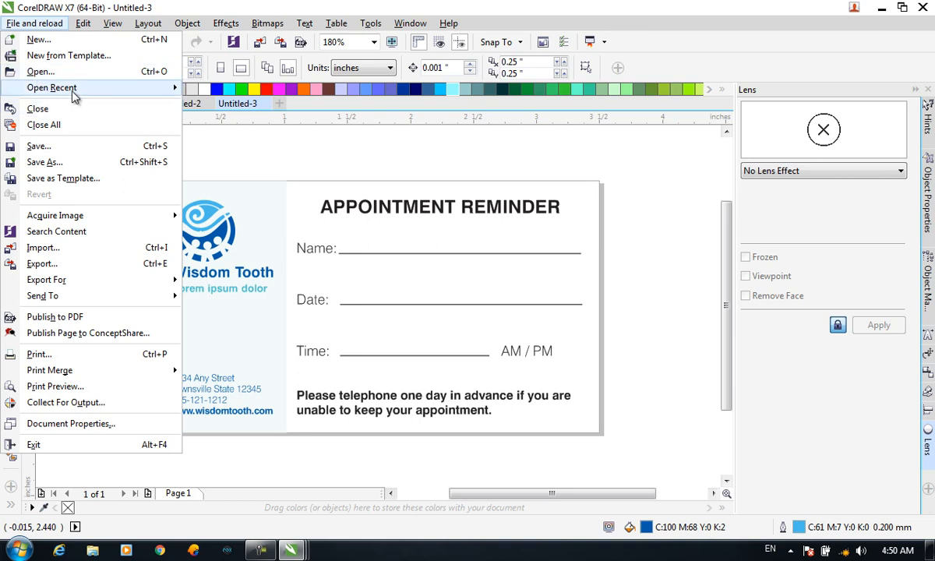
pyautogui.moveTo(74, 94)
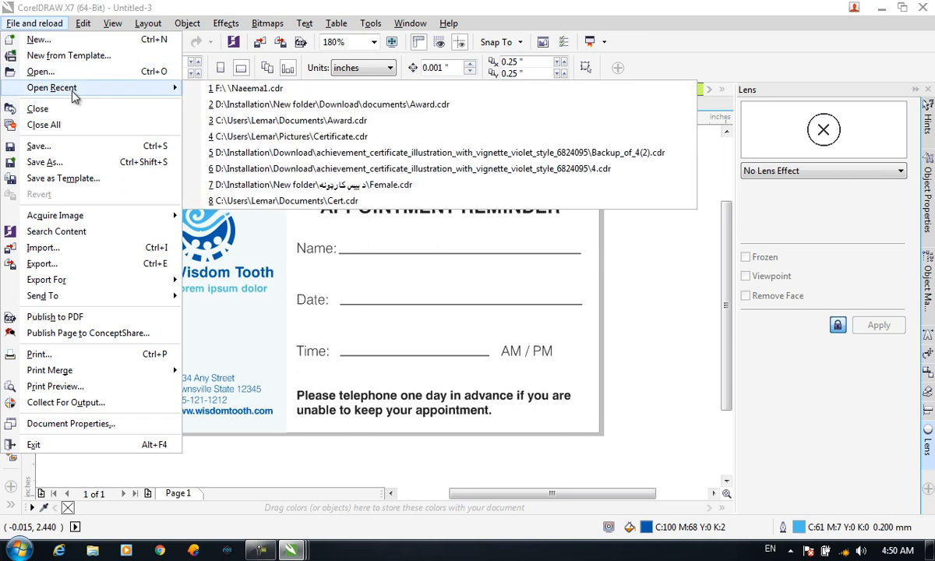
pyautogui.click(368, 121)
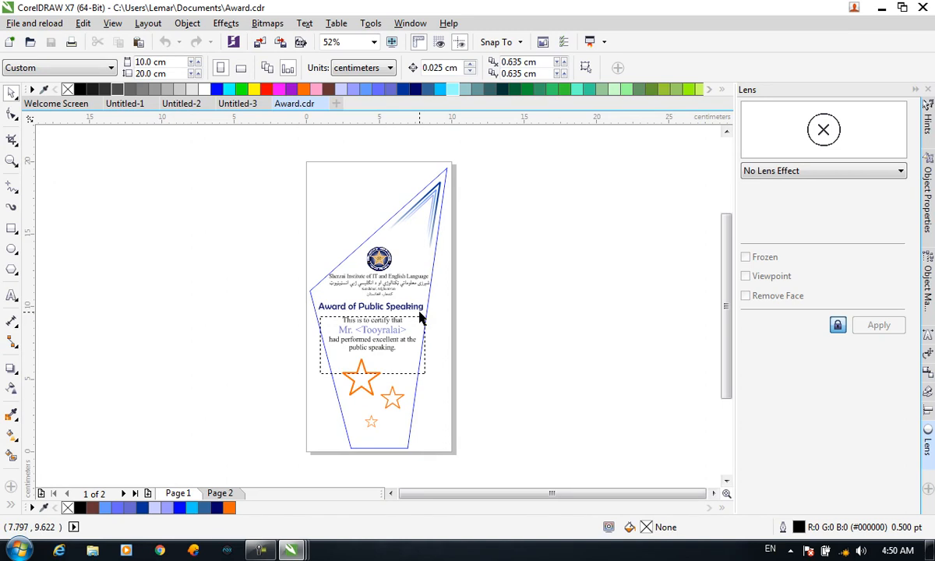
# Close only the Award.cdr document, leaving the other documents open
pyautogui.click(37, 26)
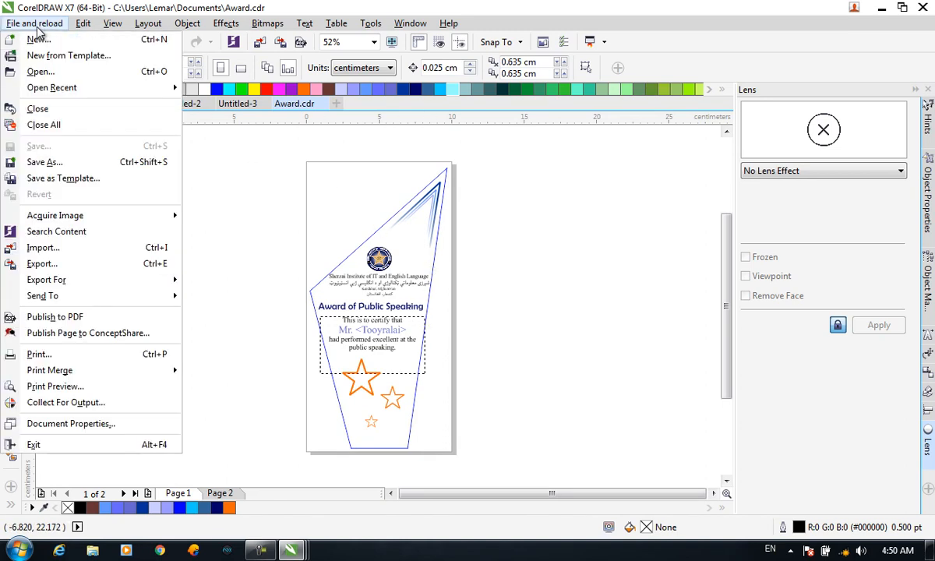
pyautogui.click(211, 177)
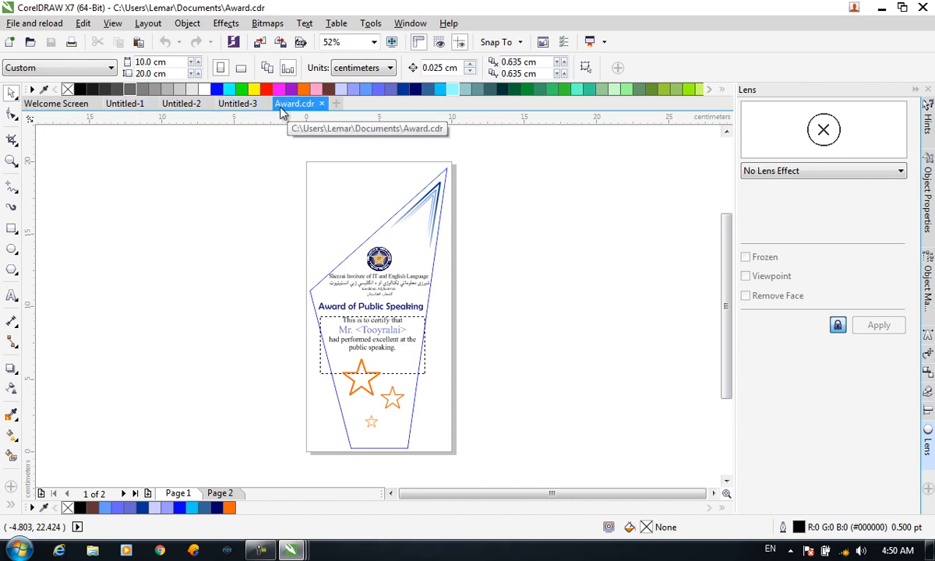
pyautogui.click(53, 22)
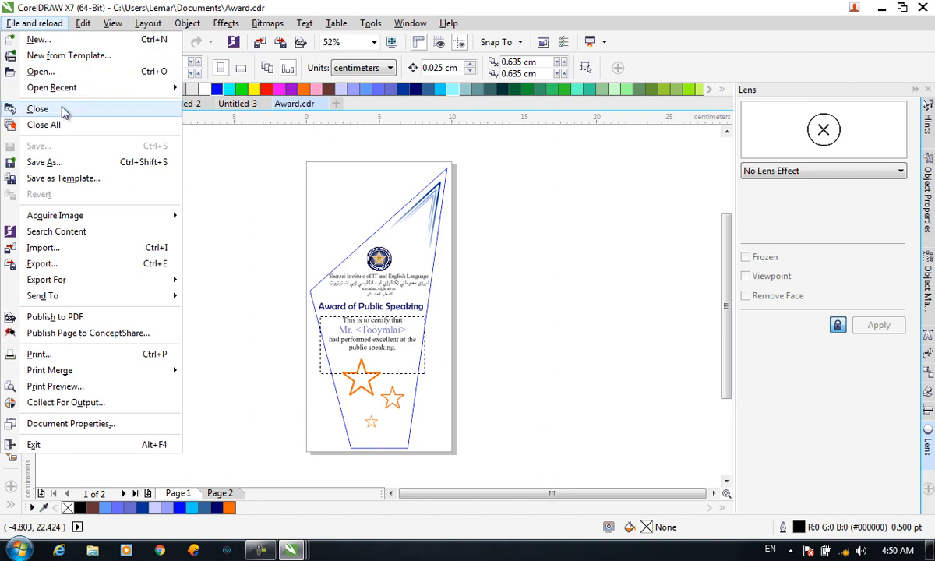
pyautogui.click(37, 110)
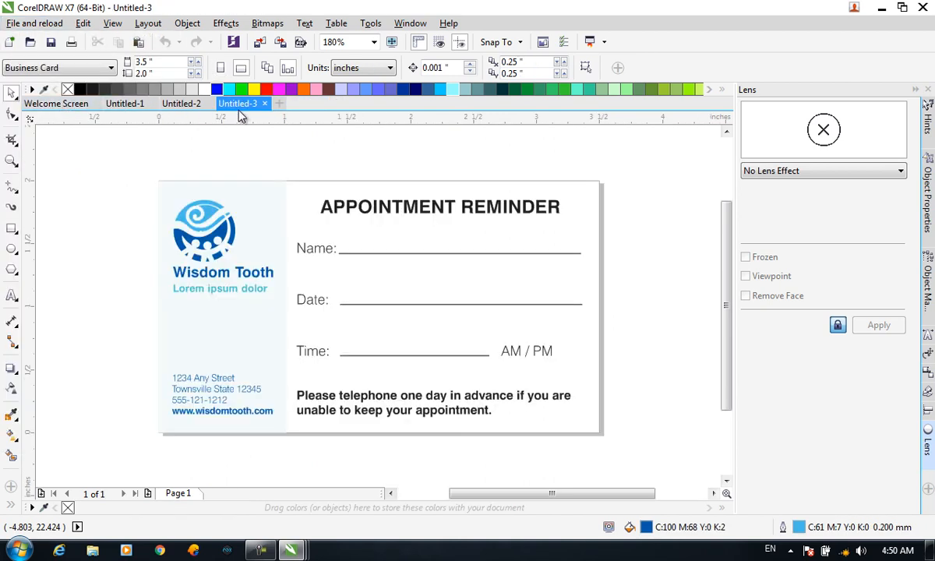
# Close all open documents at once, discarding the changes in the untitled documents
pyautogui.click(34, 22)
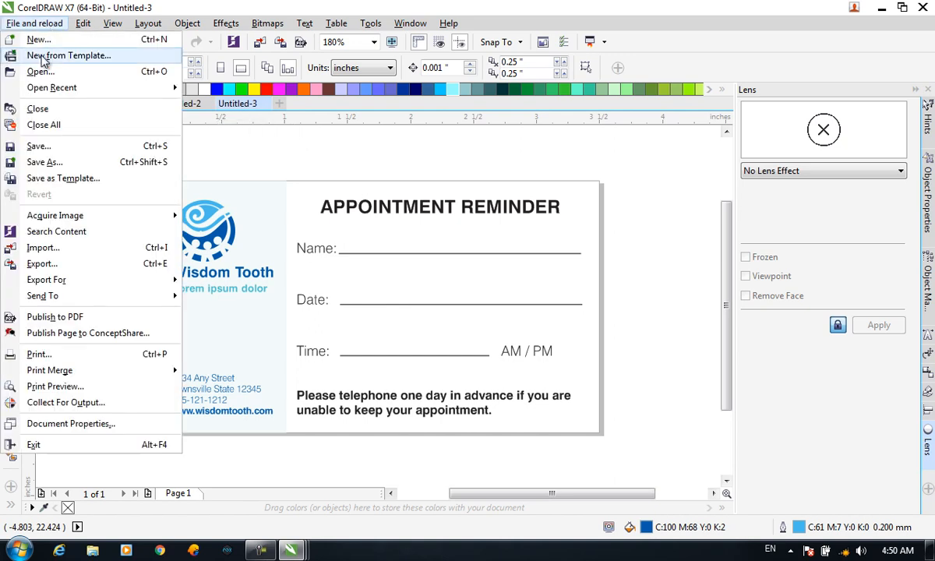
pyautogui.click(44, 125)
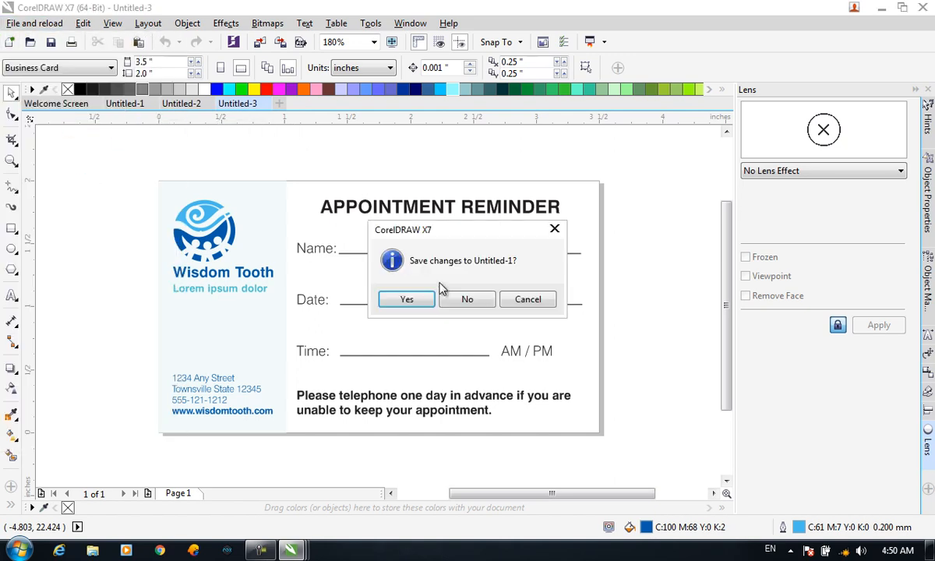
pyautogui.click(453, 303)
pyautogui.click(450, 304)
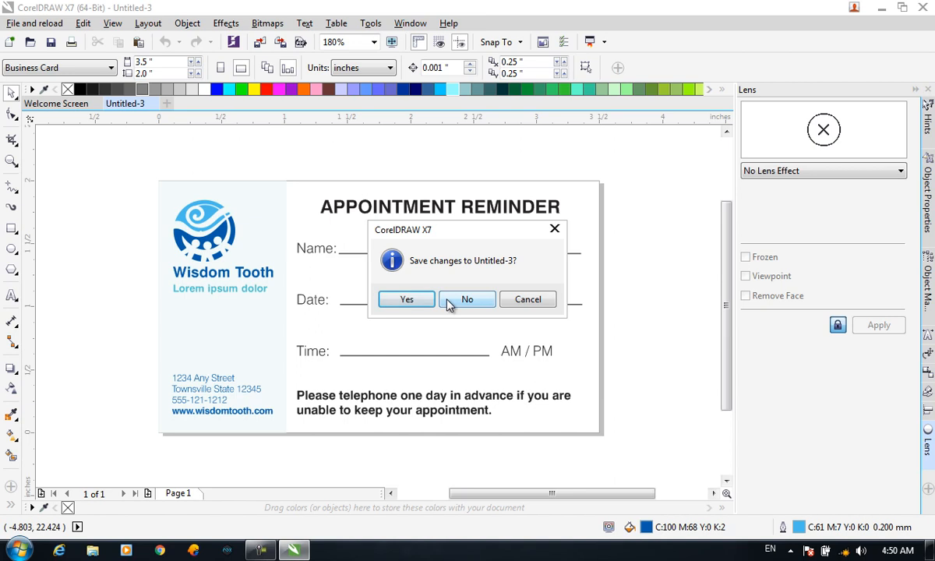
pyautogui.click(450, 304)
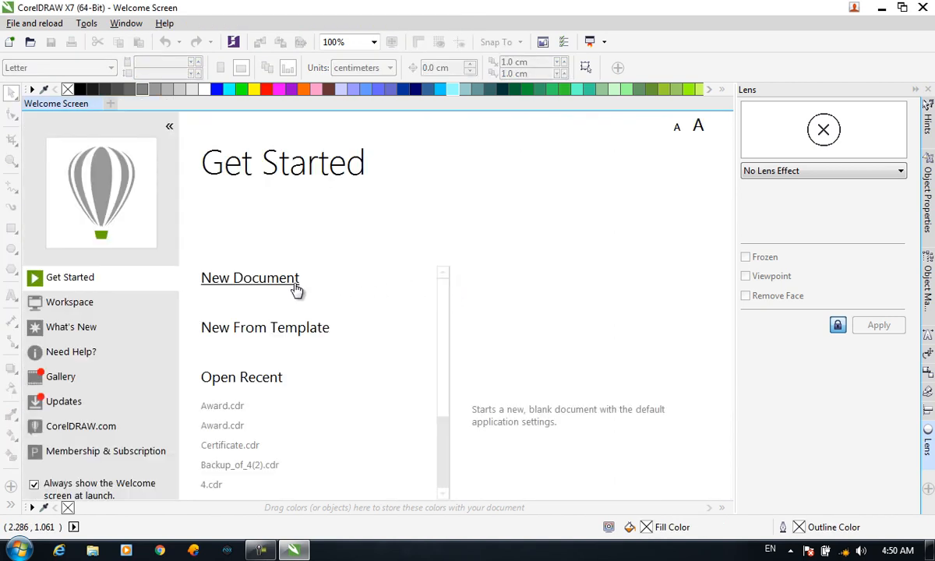
# Reopen the recent file Award.cdr from the Welcome Screen, and check whether Save is available for the unmodified document
pyautogui.click(219, 406)
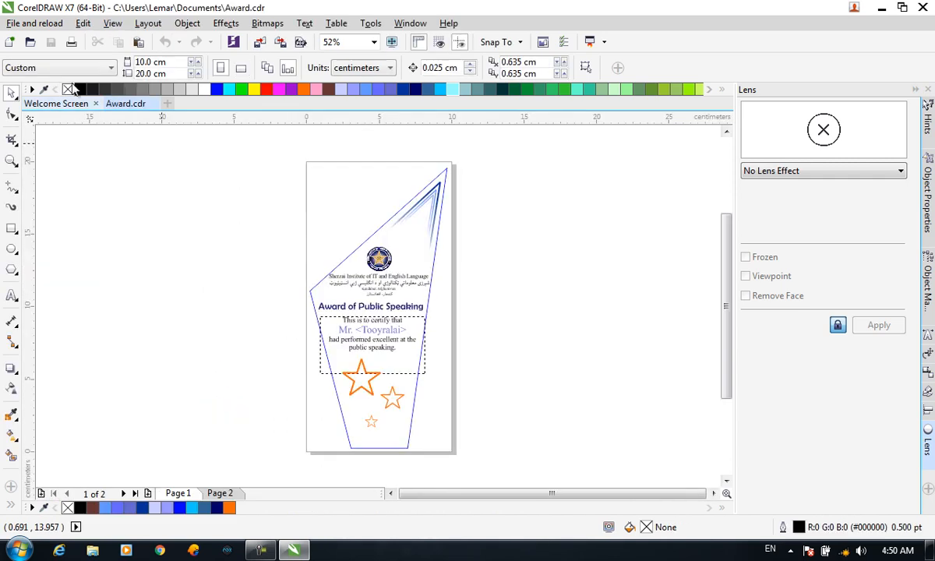
pyautogui.click(19, 23)
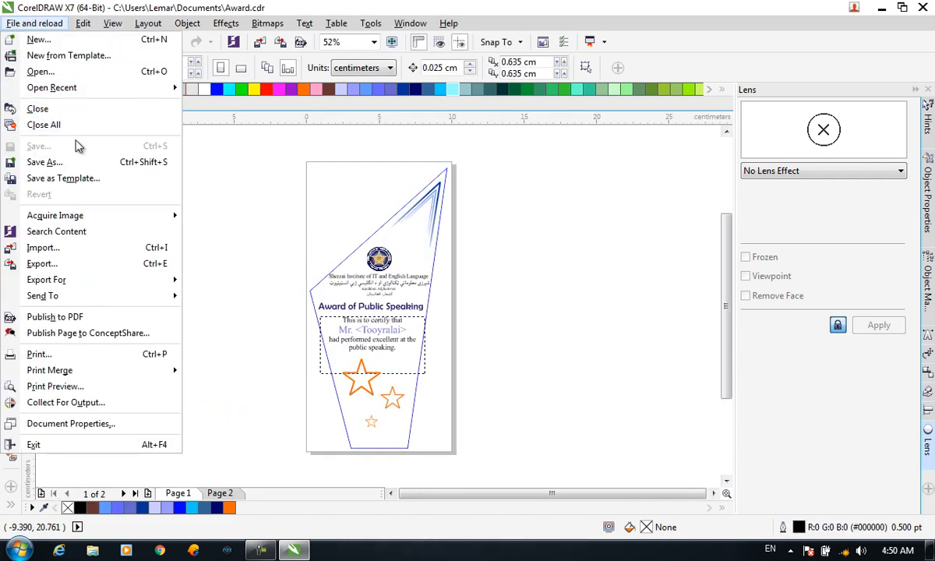
pyautogui.click(200, 230)
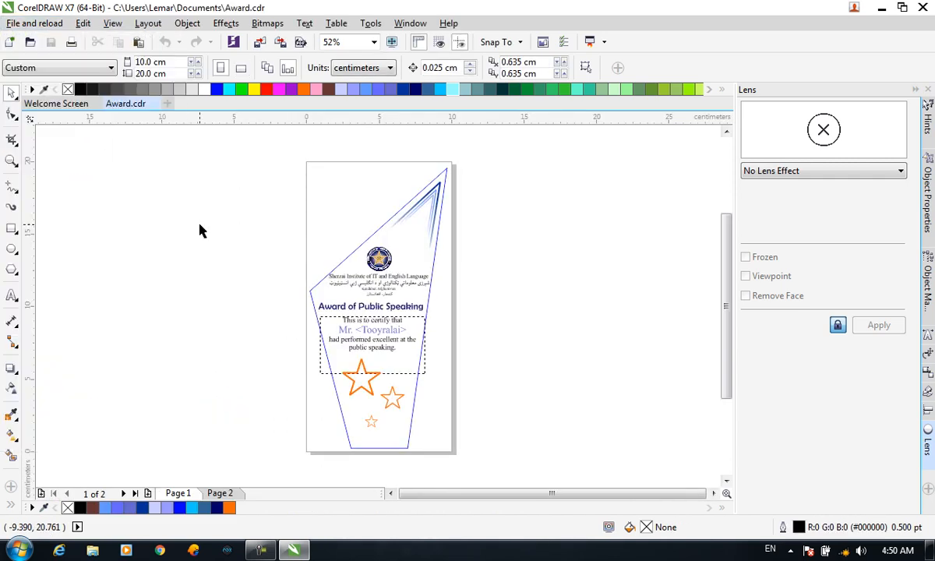
# Draw a rectangle about 3.6 by 3.3 cm in the award page's upper-left corner, check the availability of Save, and deselect the rectangle
pyautogui.click(6, 227)
pyautogui.moveTo(316, 173); pyautogui.dragTo(369, 222)
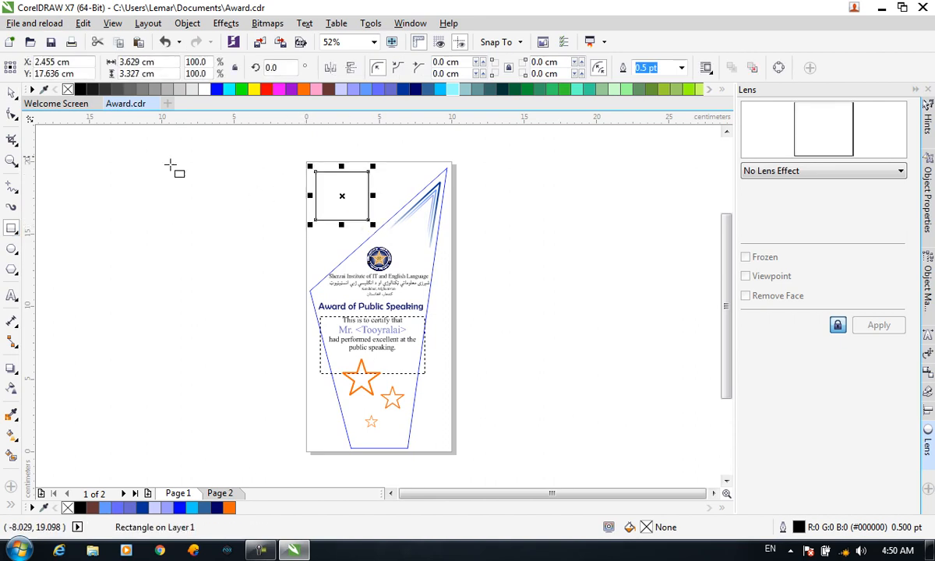
pyautogui.click(24, 23)
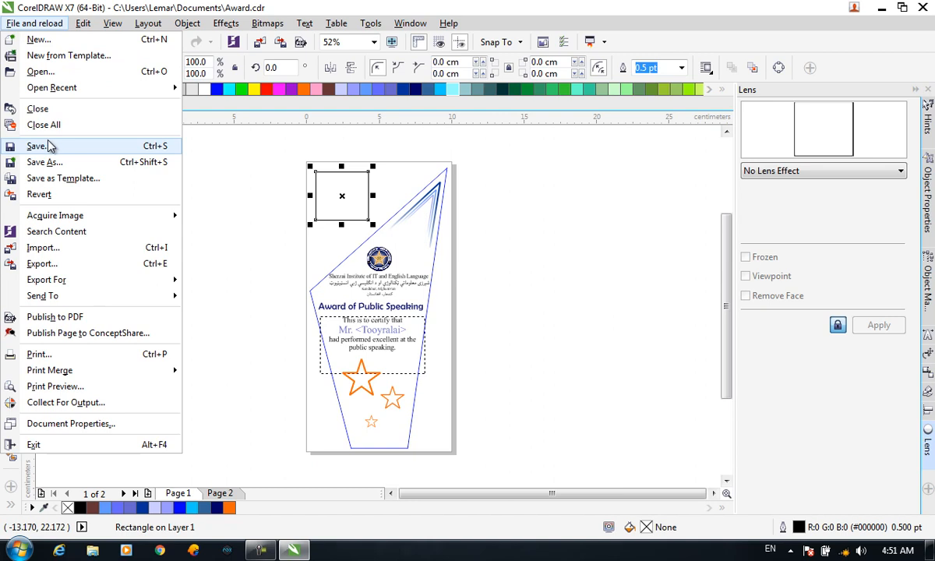
pyautogui.click(563, 267)
pyautogui.click(11, 92)
pyautogui.click(467, 215)
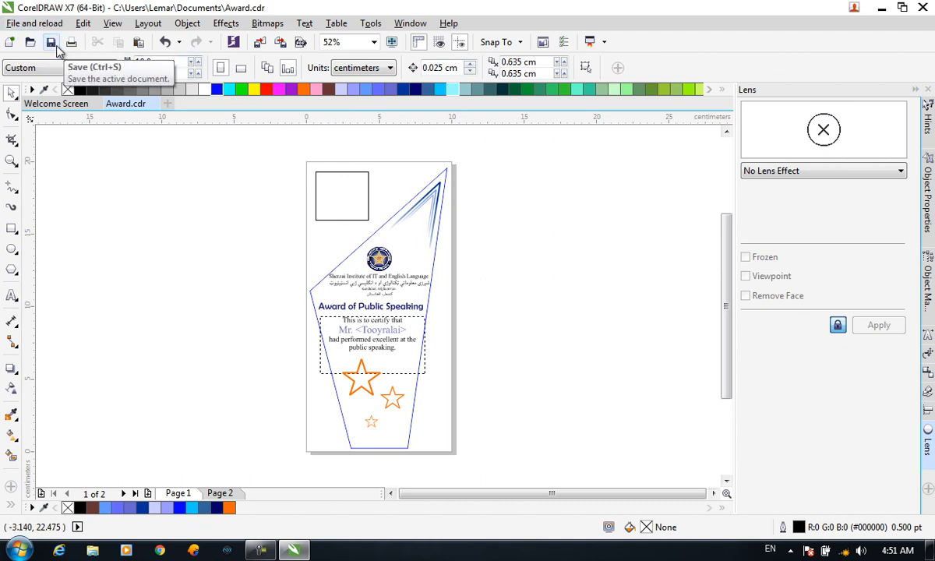
# Open Save As for the award with the Desktop as location, review the available file types, and cancel without saving
pyautogui.click(11, 28)
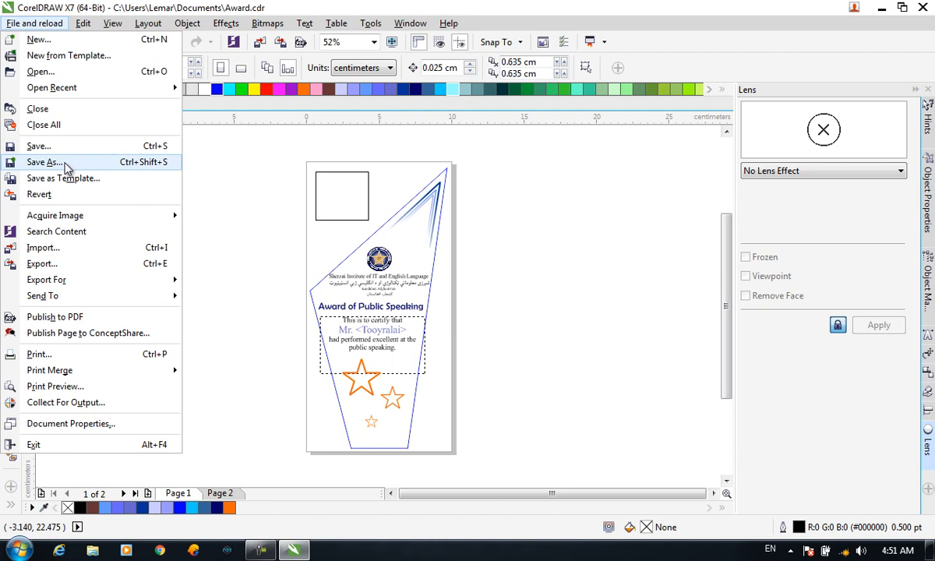
pyautogui.press('Escape')
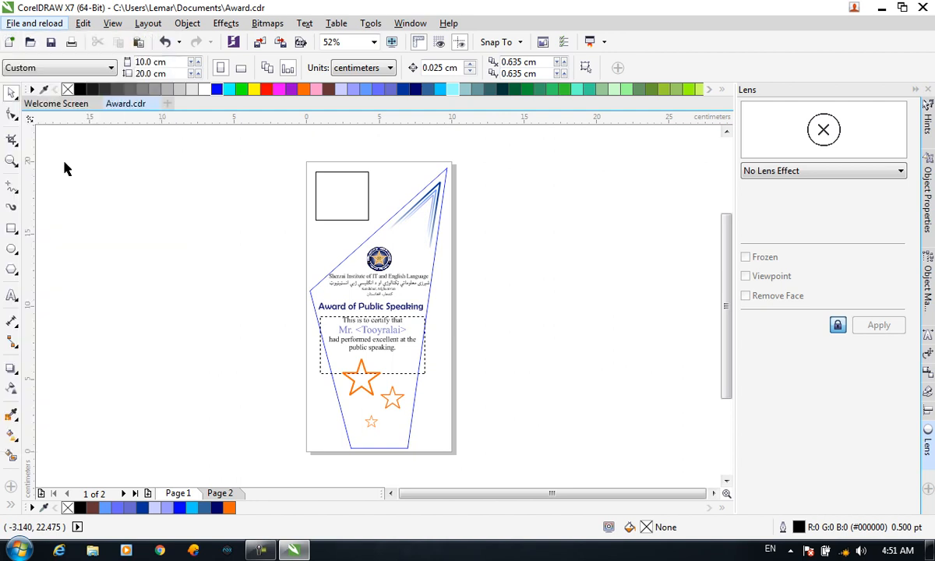
pyautogui.click(283, 183)
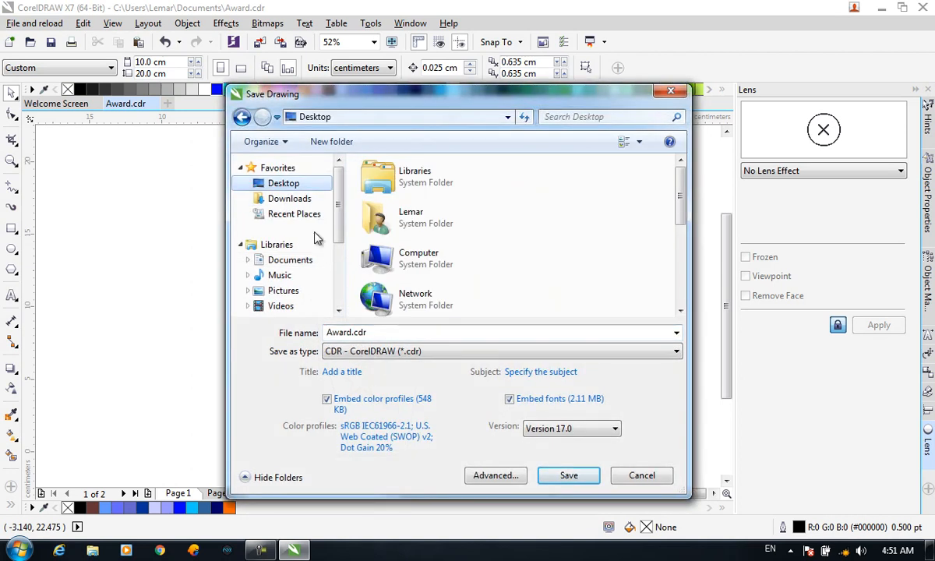
pyautogui.click(406, 351)
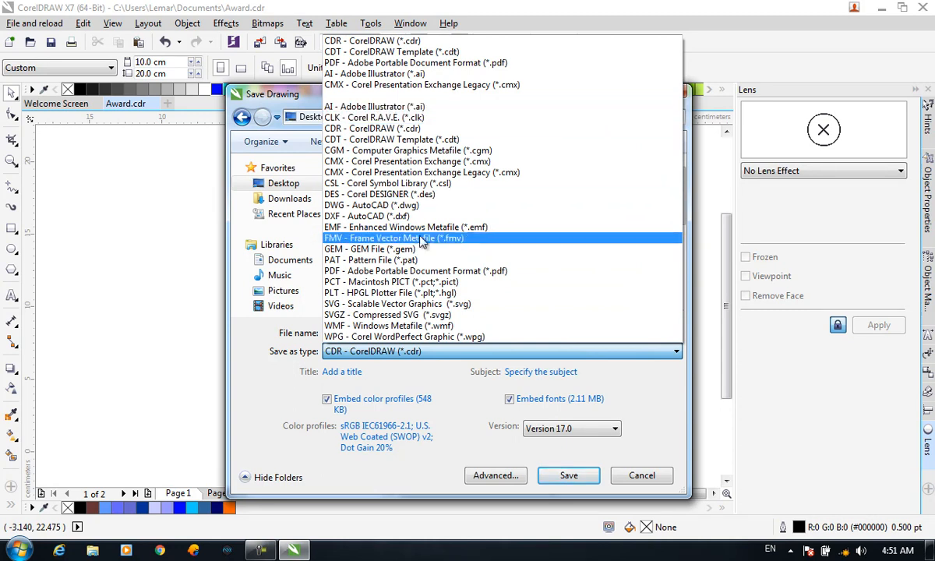
pyautogui.click(258, 381)
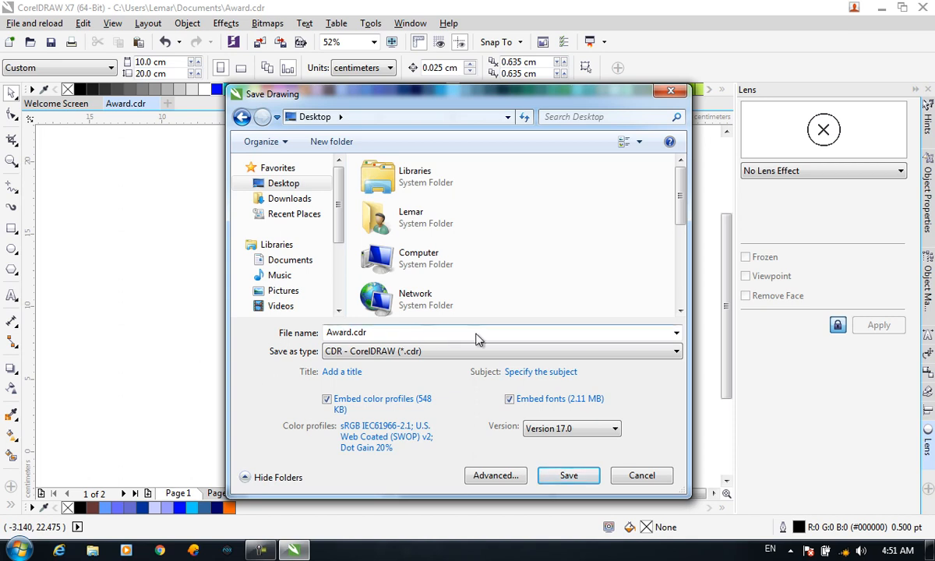
pyautogui.click(633, 476)
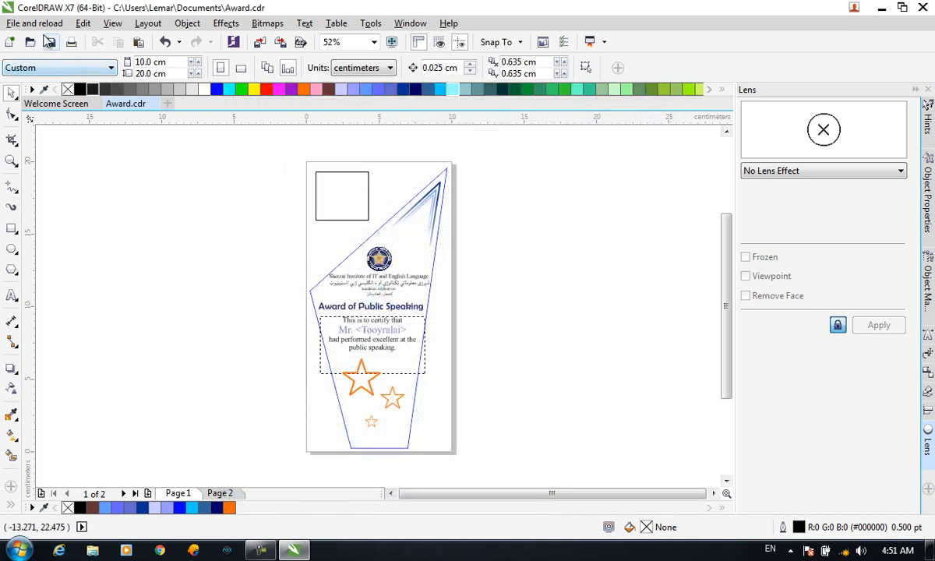
# Open Save as Template for the award, choose the Desktop as location, and cancel without saving
pyautogui.click(35, 23)
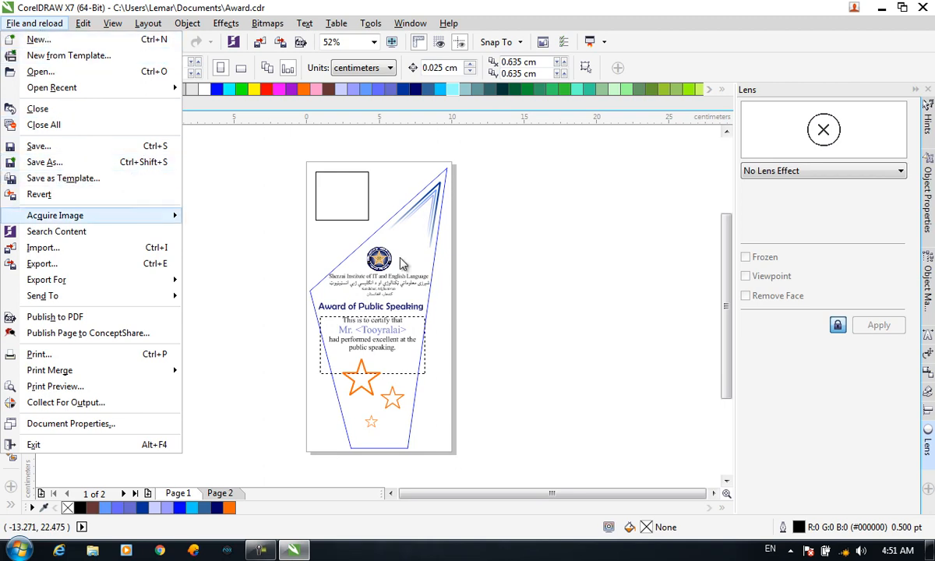
pyautogui.moveTo(70, 215)
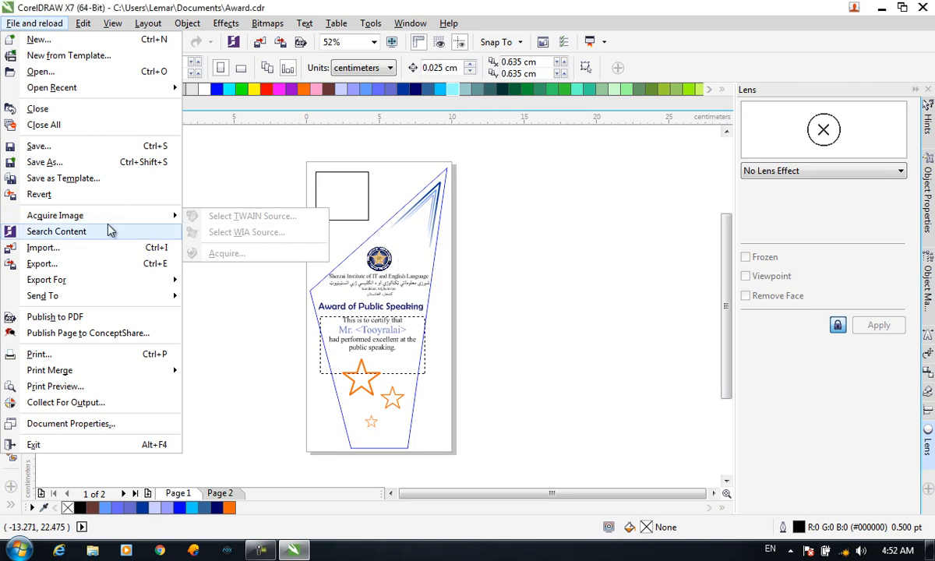
pyautogui.click(88, 181)
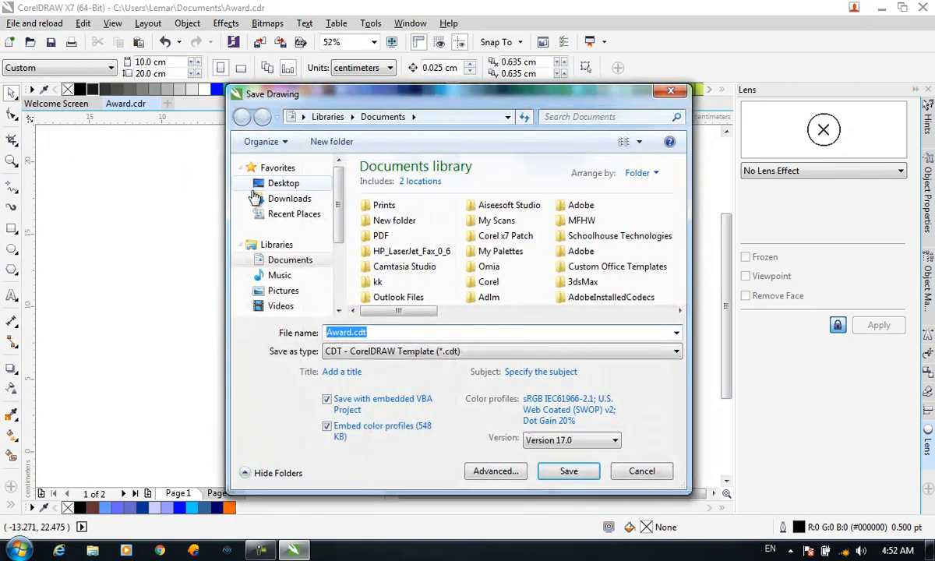
pyautogui.click(285, 184)
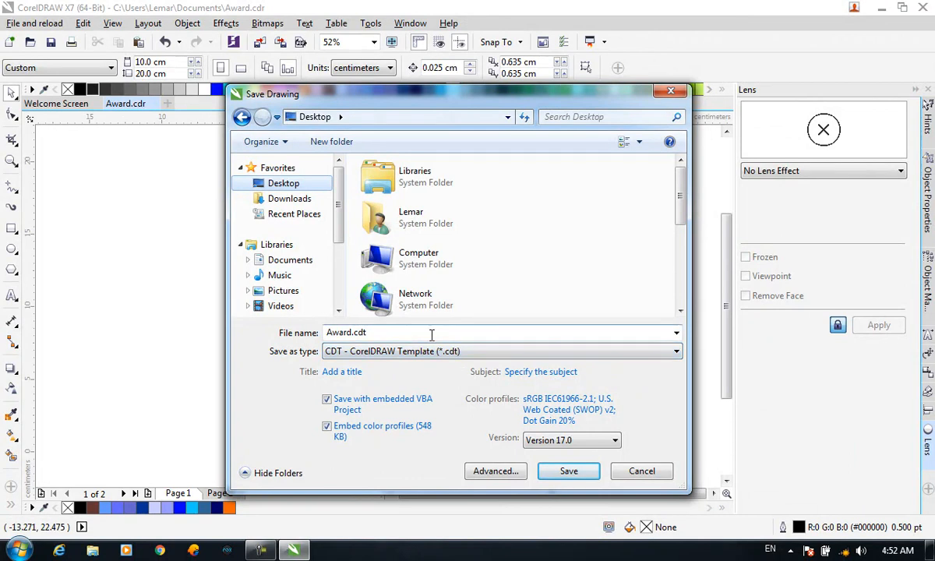
pyautogui.click(645, 471)
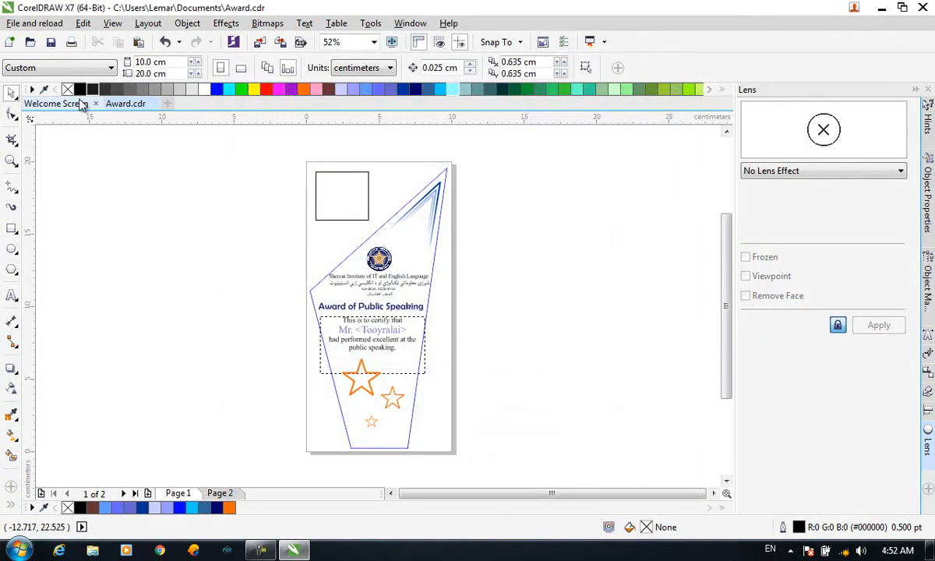
# Draw five rectangles of various sizes over and beside the award page, and a 10-sided polygon about 4.3 by 4.7 cm over its text
pyautogui.click(34, 23)
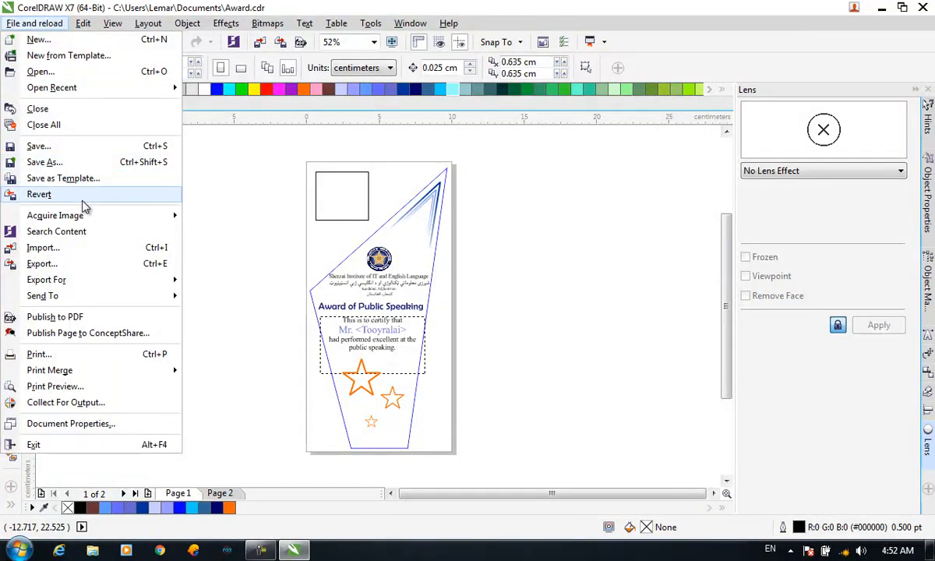
pyautogui.click(216, 243)
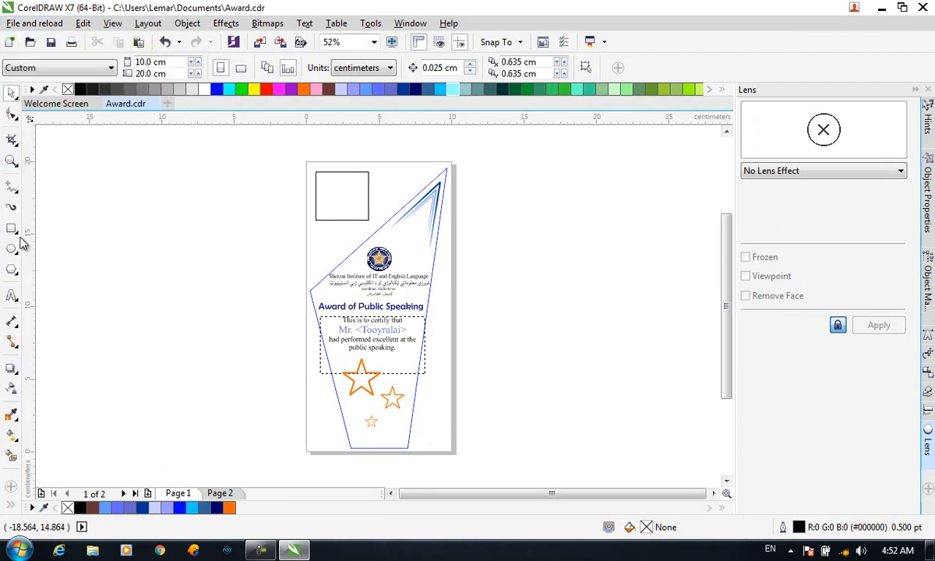
pyautogui.click(12, 228)
pyautogui.moveTo(534, 294); pyautogui.dragTo(467, 448)
pyautogui.moveTo(291, 327); pyautogui.dragTo(428, 443)
pyautogui.moveTo(264, 231); pyautogui.dragTo(351, 287)
pyautogui.moveTo(458, 186); pyautogui.dragTo(586, 281)
pyautogui.moveTo(260, 165); pyautogui.dragTo(439, 341)
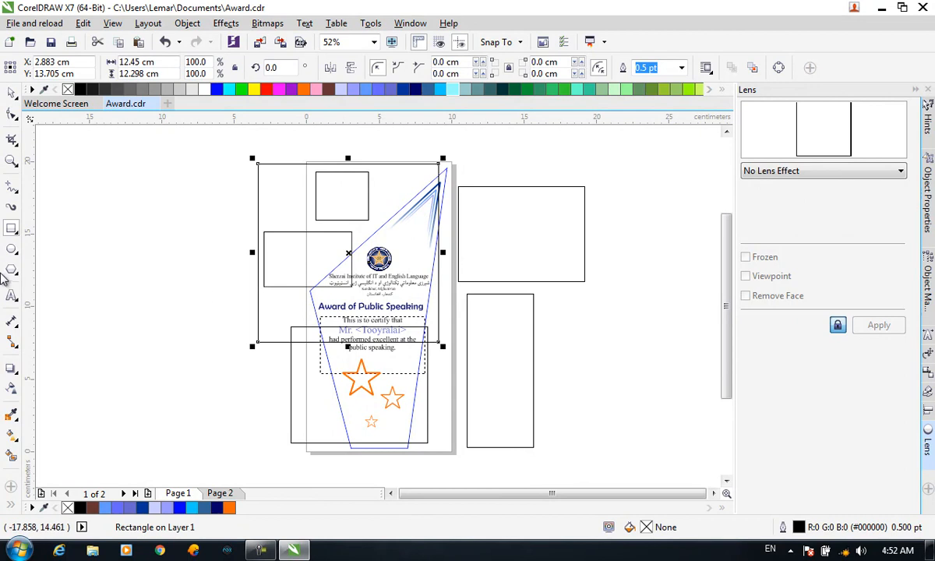
pyautogui.click(11, 269)
pyautogui.moveTo(371, 275); pyautogui.dragTo(444, 355)
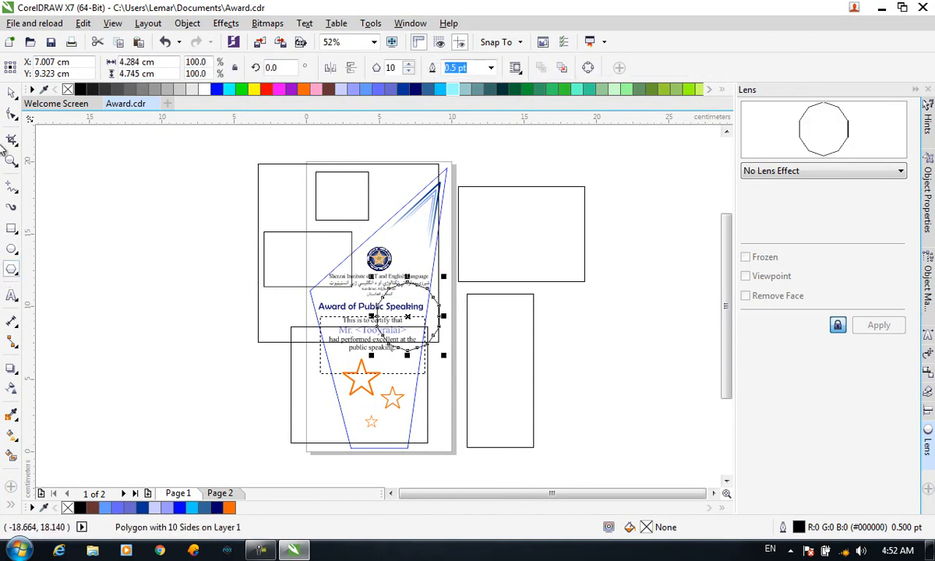
# Revert Award.cdr to its last saved version, discarding all current changes
pyautogui.click(15, 24)
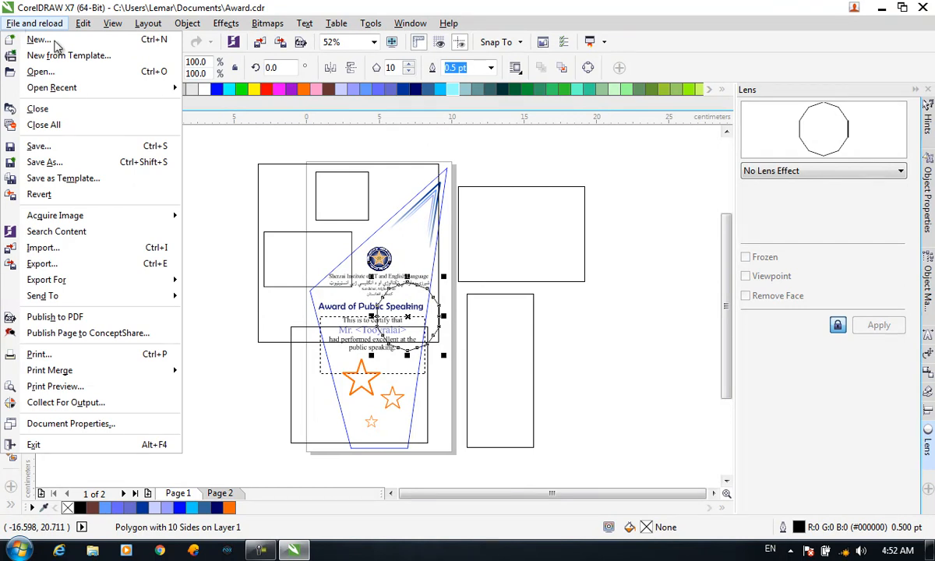
pyautogui.click(579, 313)
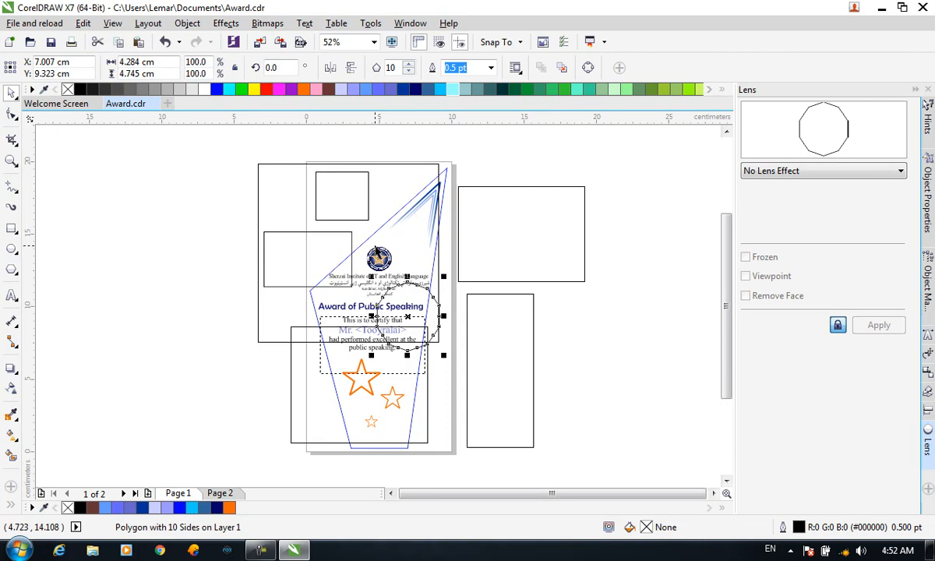
pyautogui.click(31, 23)
pyautogui.click(39, 194)
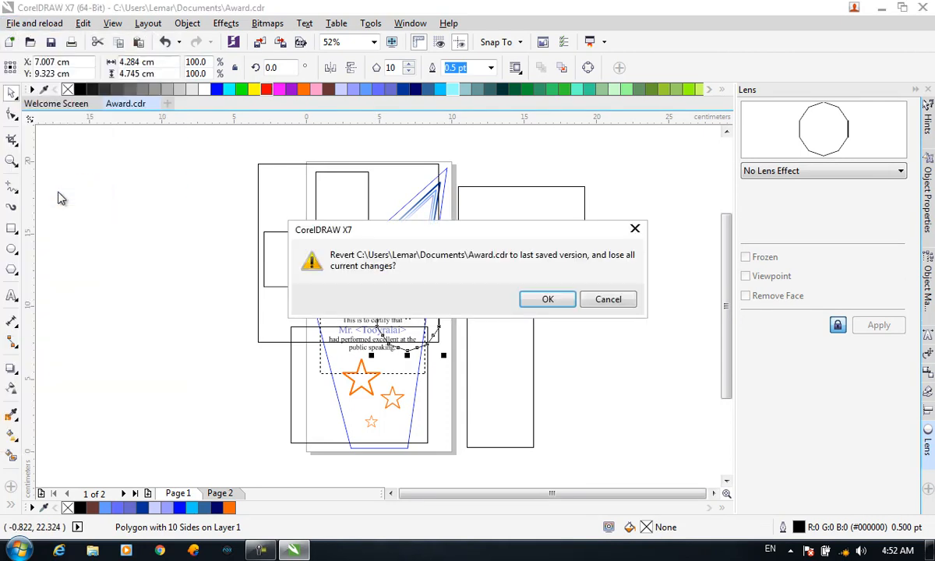
pyautogui.click(536, 298)
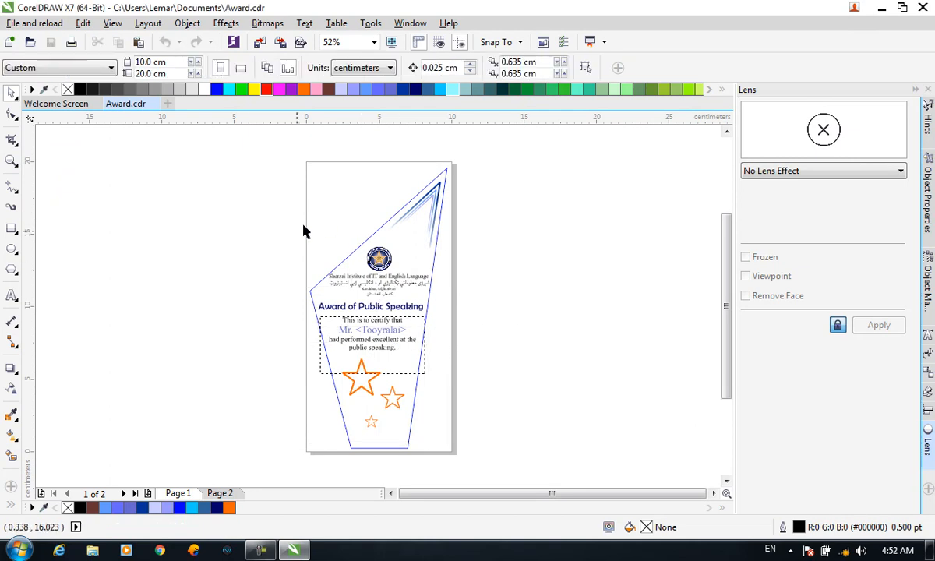
# Open Search Content, list the contents of the Documents folder, and open its kk subfolder
pyautogui.click(43, 22)
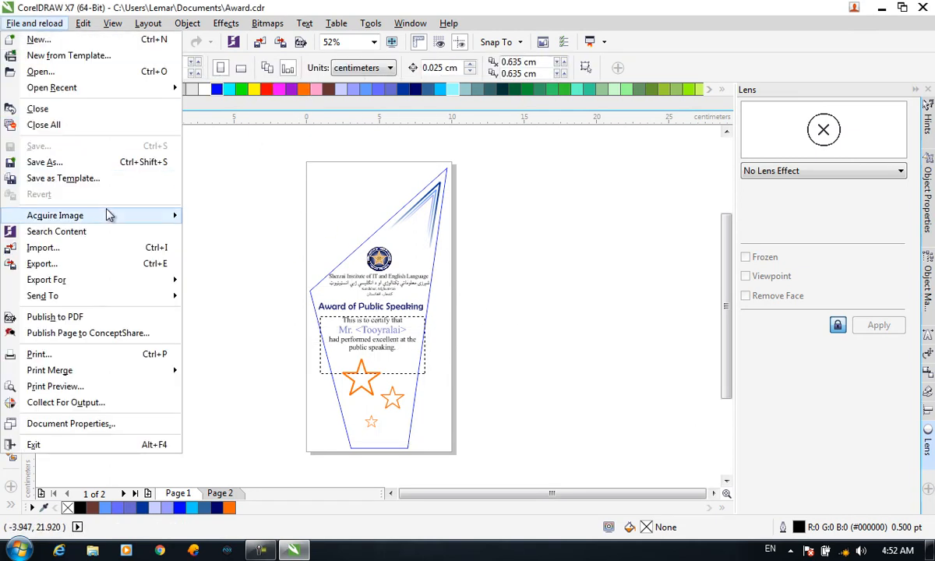
pyautogui.moveTo(109, 215)
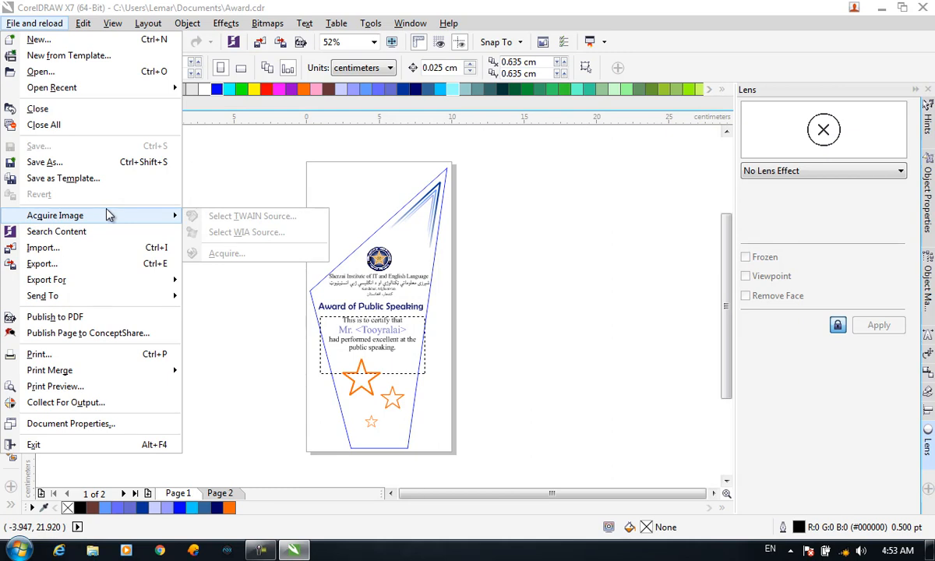
pyautogui.click(74, 232)
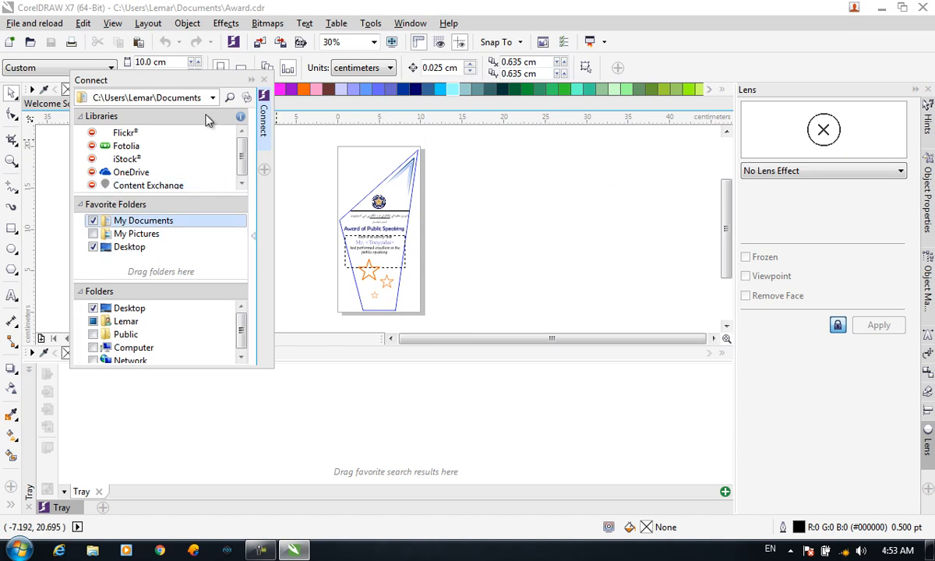
pyautogui.click(229, 98)
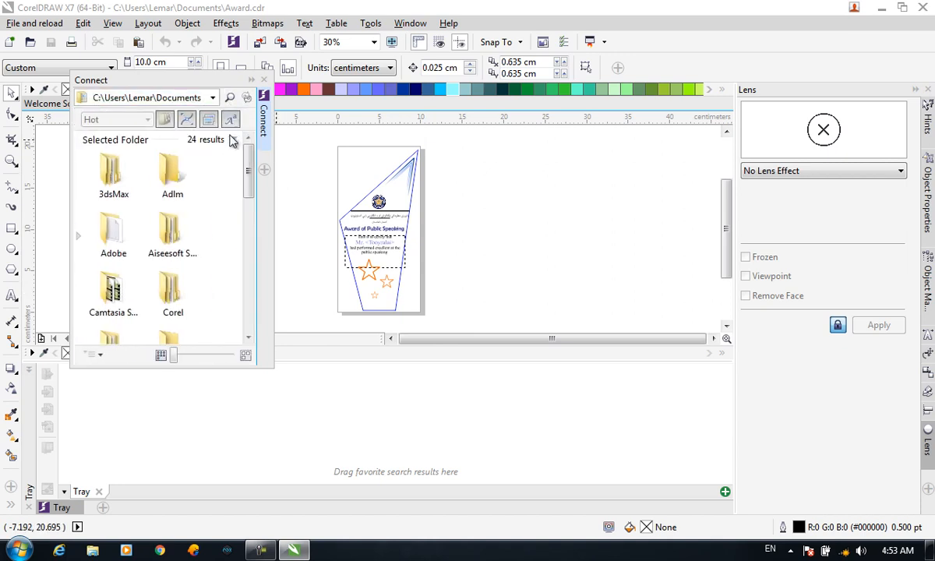
pyautogui.scroll(-5, 203, 222)
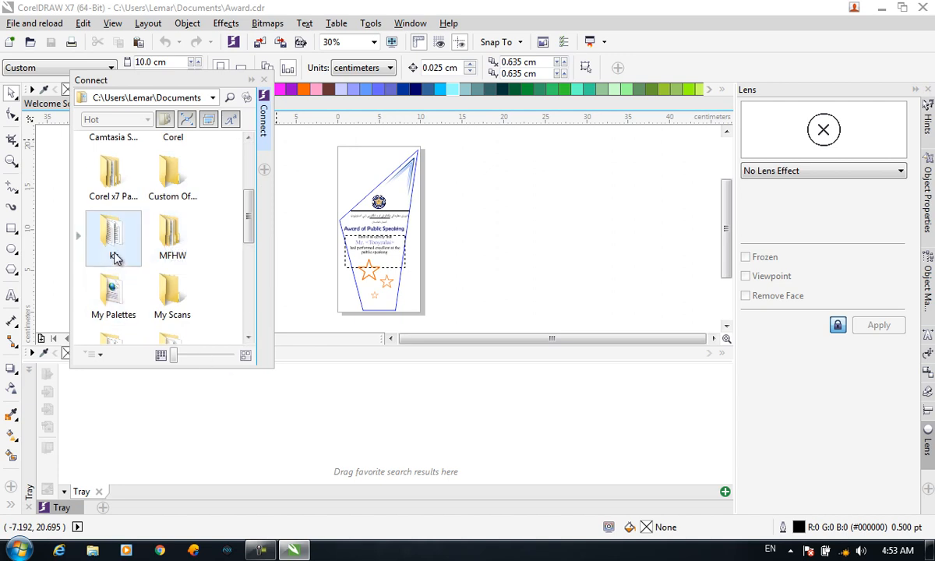
pyautogui.doubleClick(127, 253)
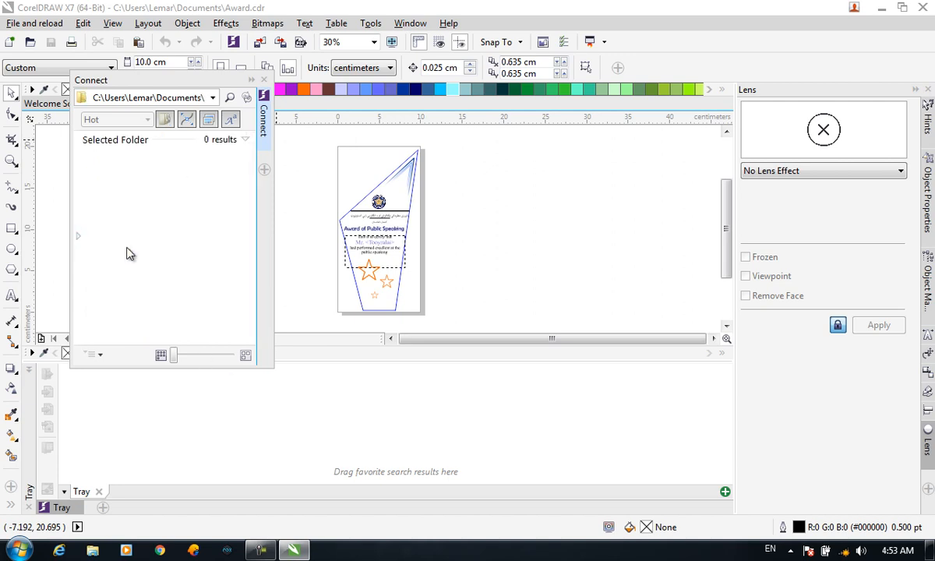
# Turn off the folder filter and clear the location list in Connect, then close Connect and collapse the Tray
pyautogui.click(165, 122)
pyautogui.click(214, 98)
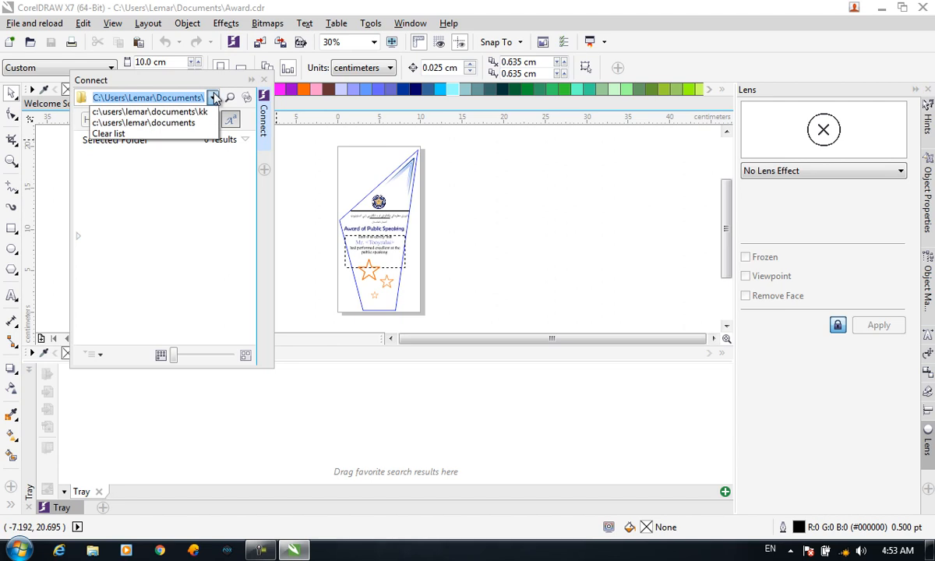
pyautogui.click(167, 134)
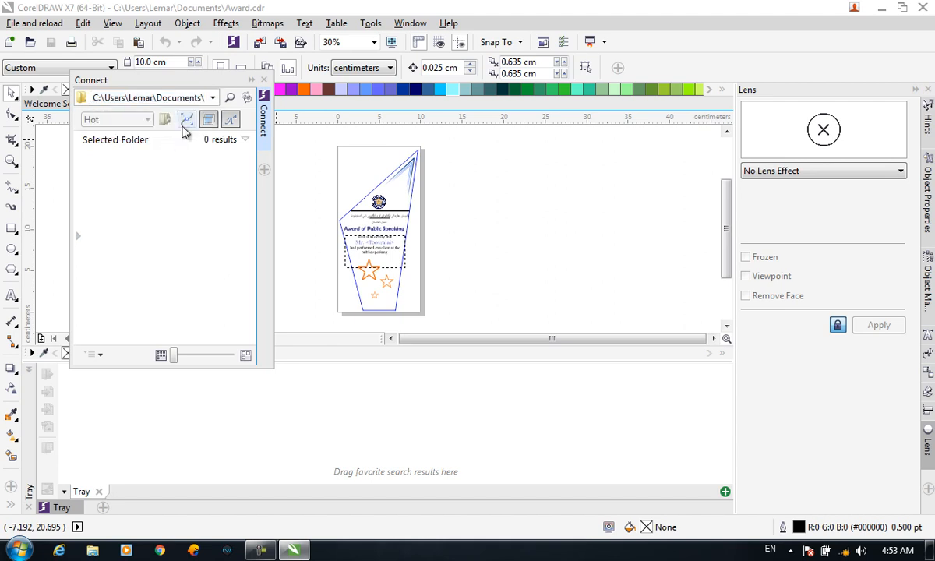
pyautogui.click(265, 81)
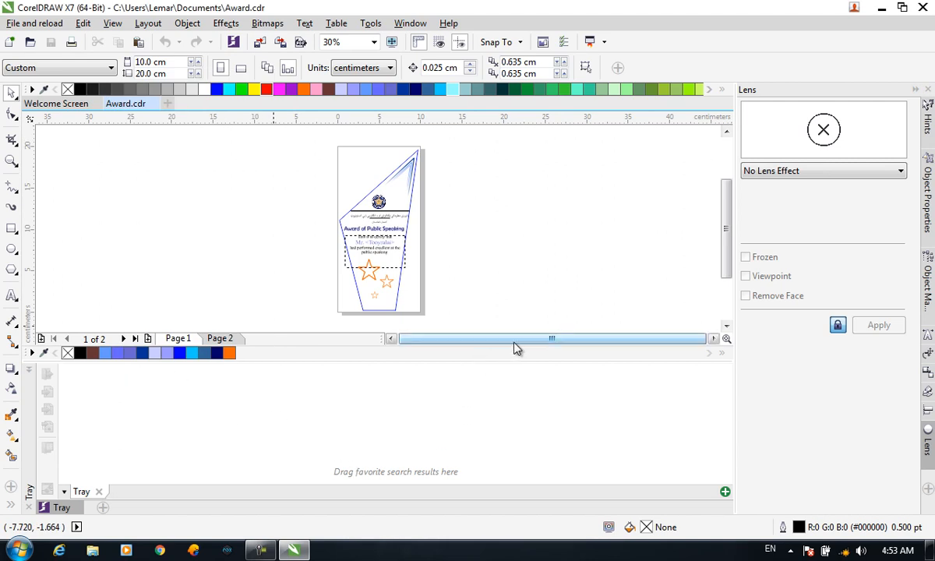
pyautogui.click(29, 370)
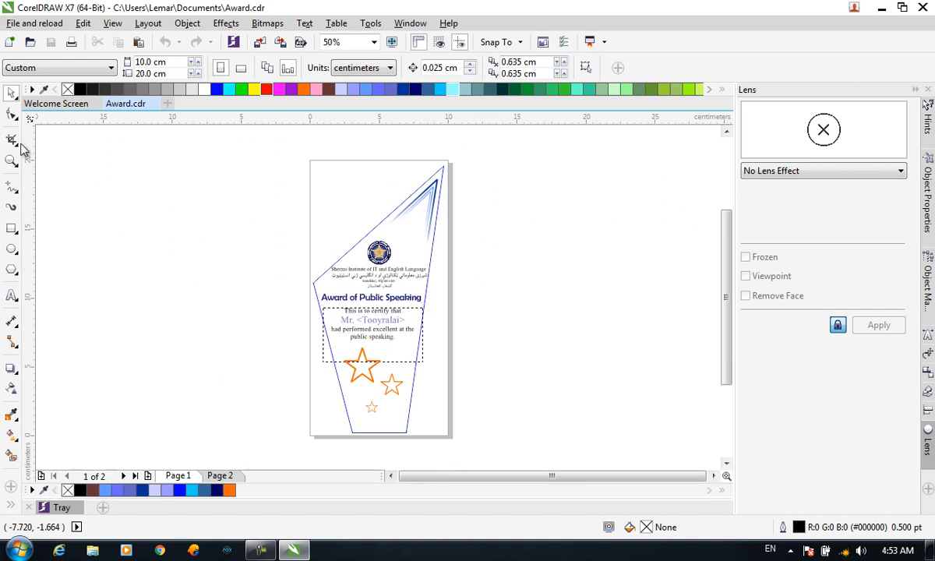
# Start importing a file and examine the list of importable file formats
pyautogui.click(11, 25)
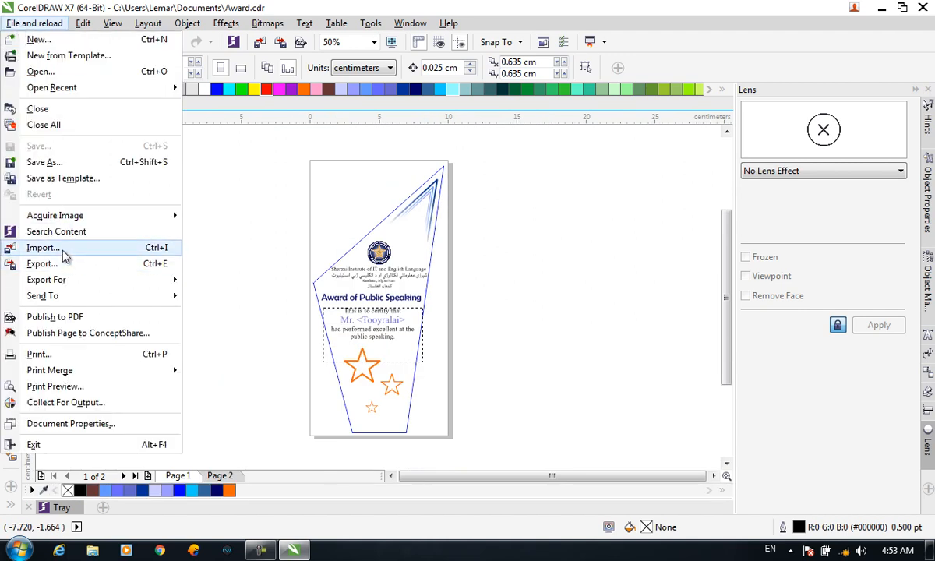
pyautogui.click(227, 255)
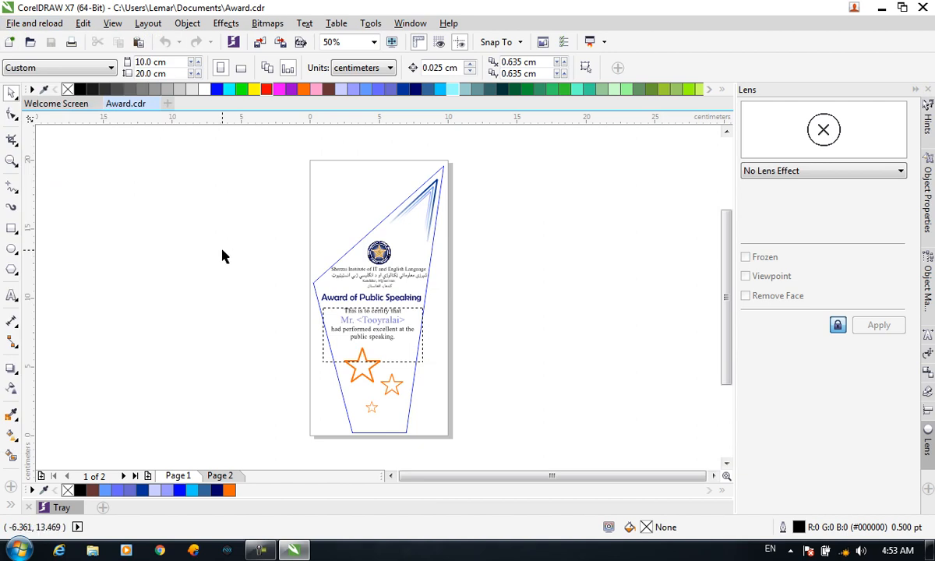
pyautogui.click(28, 25)
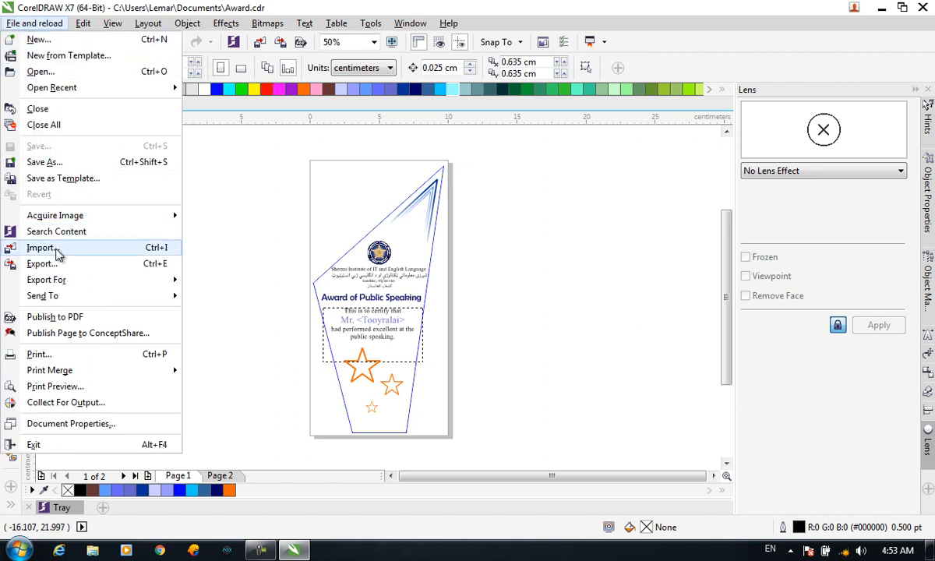
pyautogui.click(56, 249)
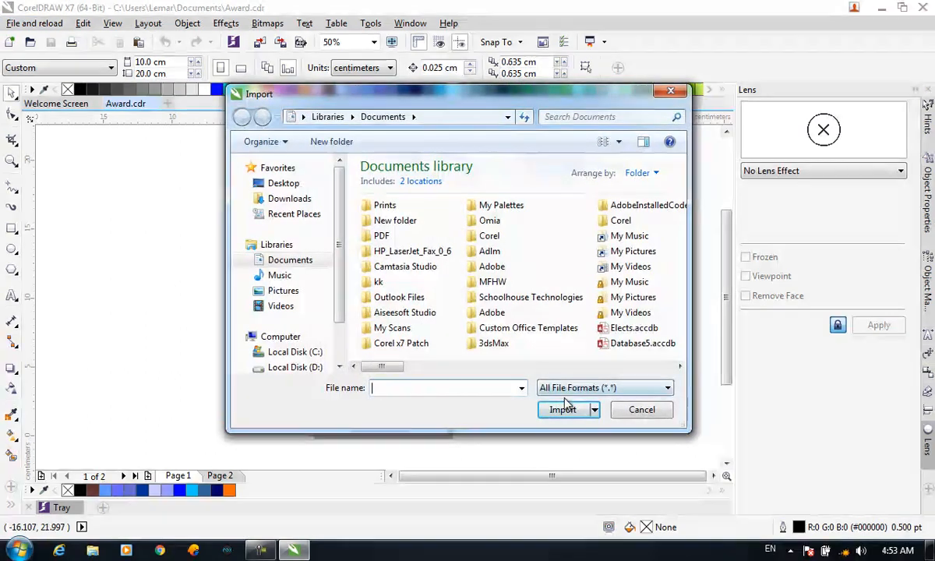
pyautogui.click(563, 388)
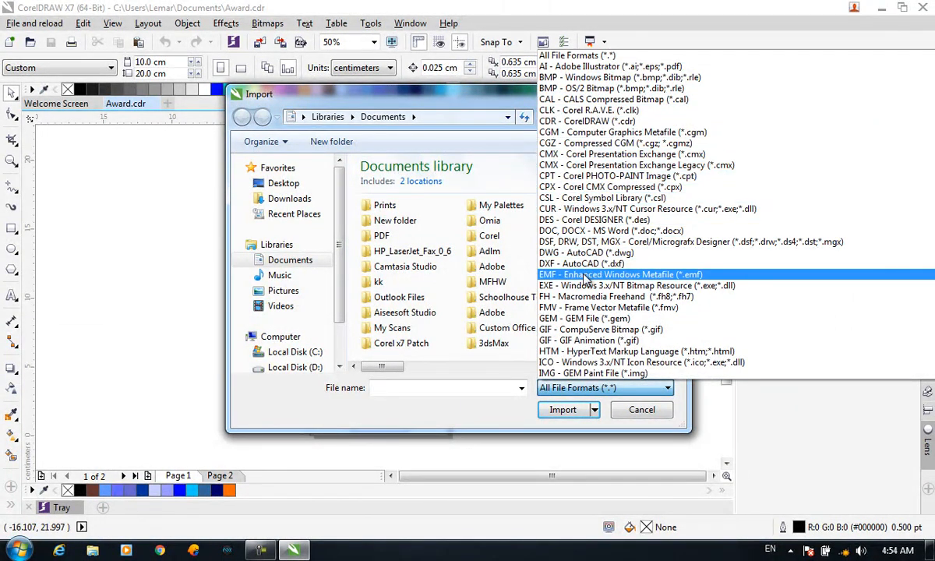
pyautogui.scroll(-3, 584, 289)
pyautogui.scroll(-10, 587, 304)
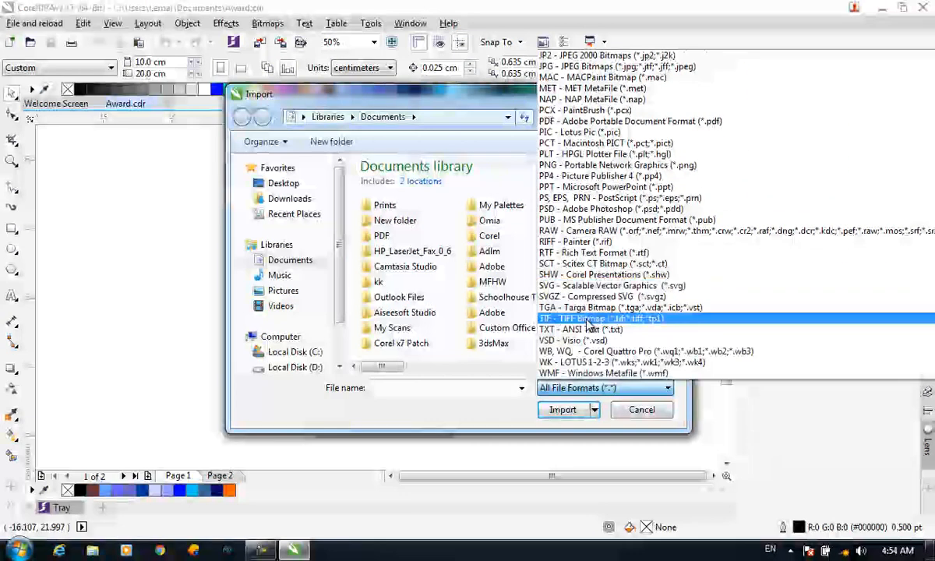
pyautogui.scroll(1, 586, 339)
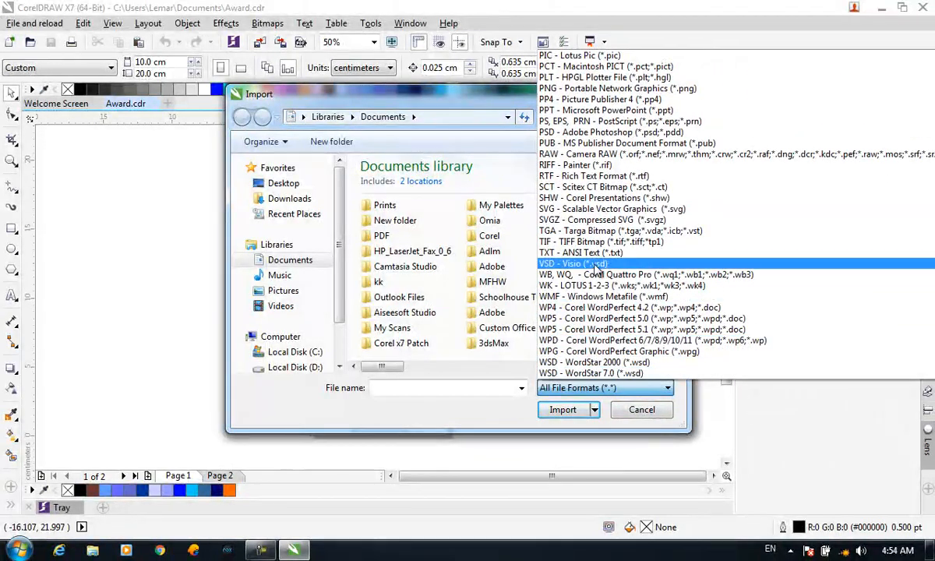
pyautogui.scroll(-1, 594, 272)
pyautogui.scroll(1, 592, 292)
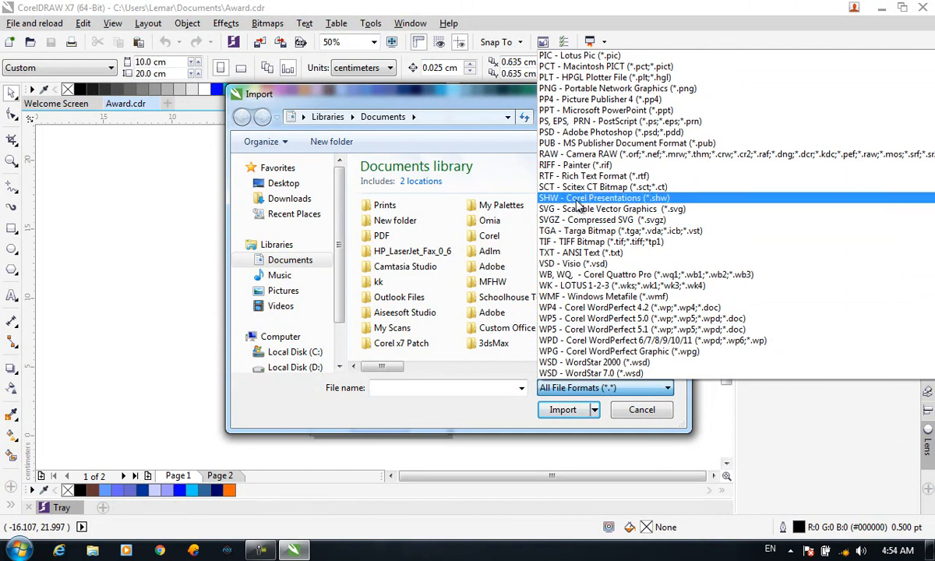
pyautogui.scroll(2, 644, 302)
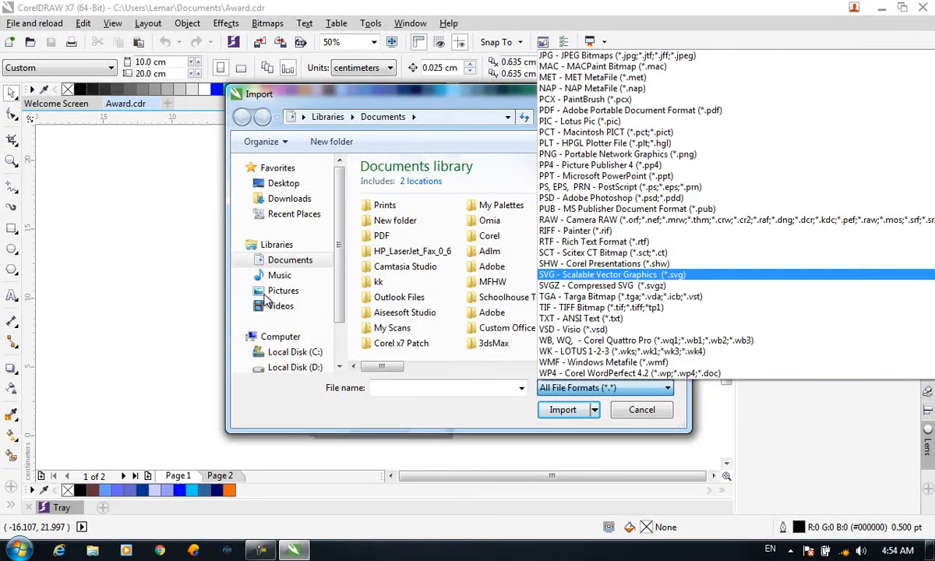
# Import ahmadshah-baba.jpg from the Pictures library at about 16 by 12 cm and move it over the award page's left edge
pyautogui.click(273, 298)
pyautogui.click(273, 298)
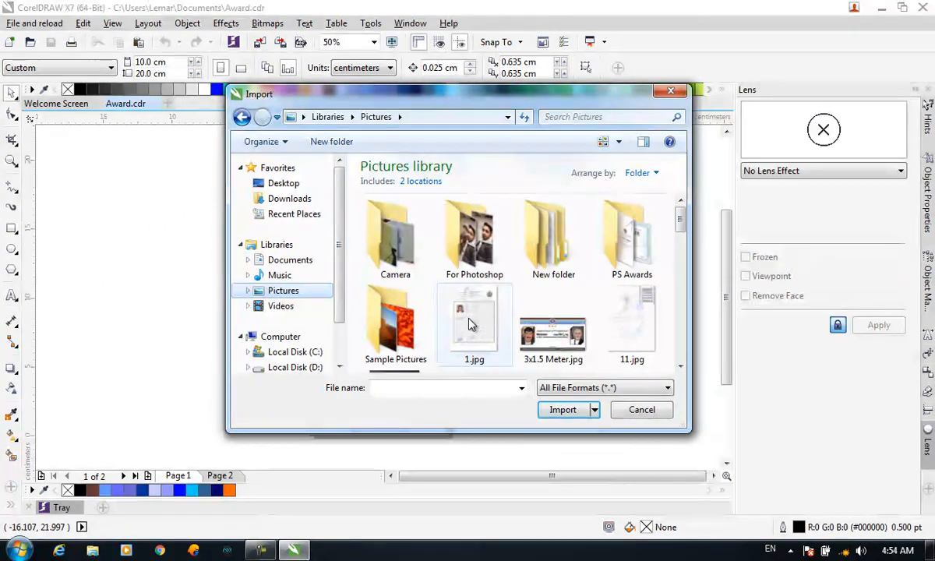
pyautogui.scroll(-1, 393, 343)
pyautogui.click(543, 339)
pyautogui.scroll(-2, 538, 340)
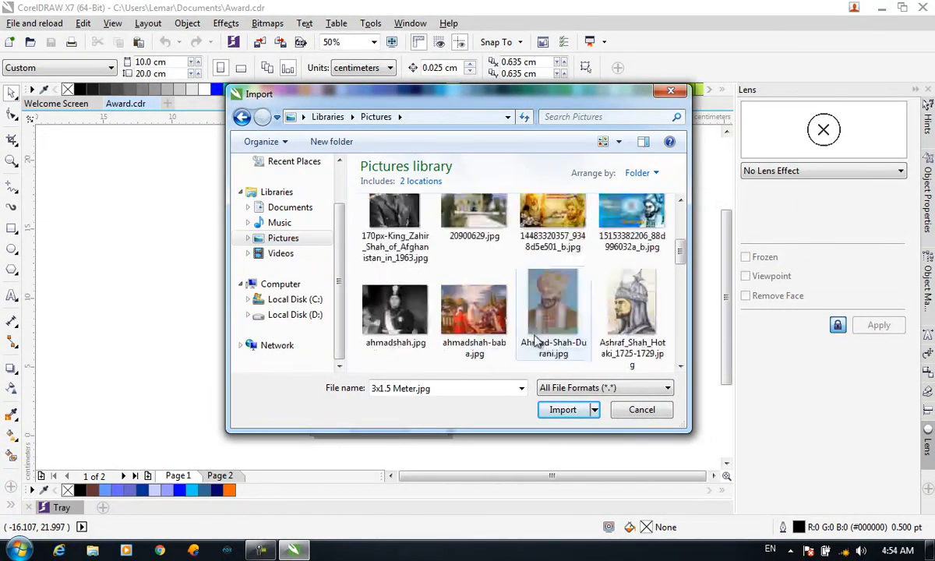
pyautogui.doubleClick(476, 338)
pyautogui.press('F9')
pyautogui.moveTo(64, 165); pyautogui.dragTo(351, 328)
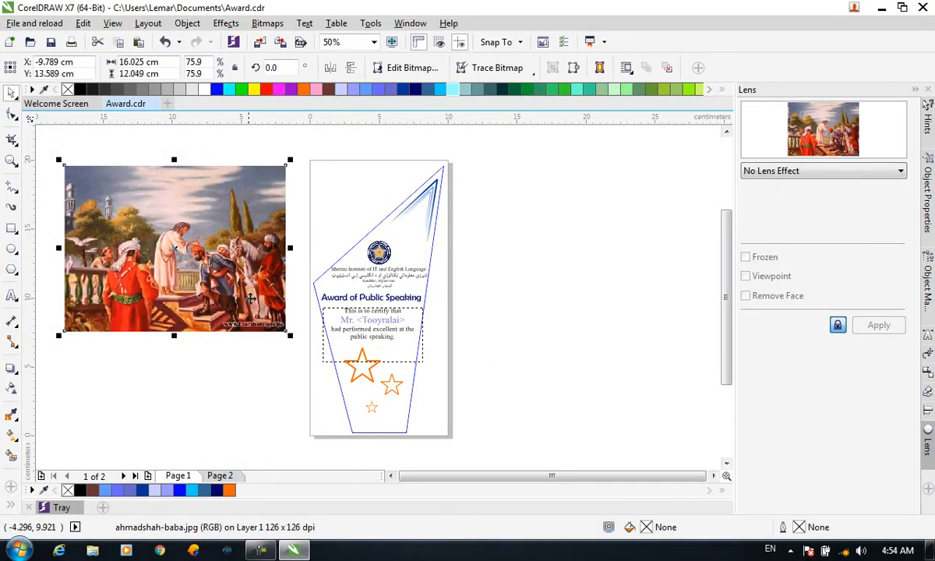
pyautogui.moveTo(226, 283); pyautogui.dragTo(249, 266)
# Try to import all pages of allpc1397-en.pdf from the Desktop, with its text imported as text
pyautogui.click(24, 24)
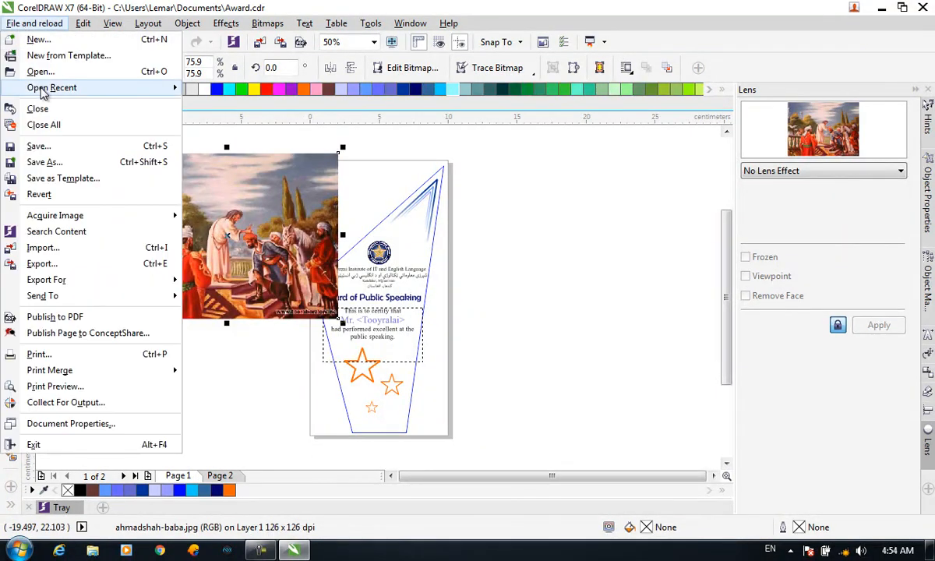
pyautogui.click(74, 248)
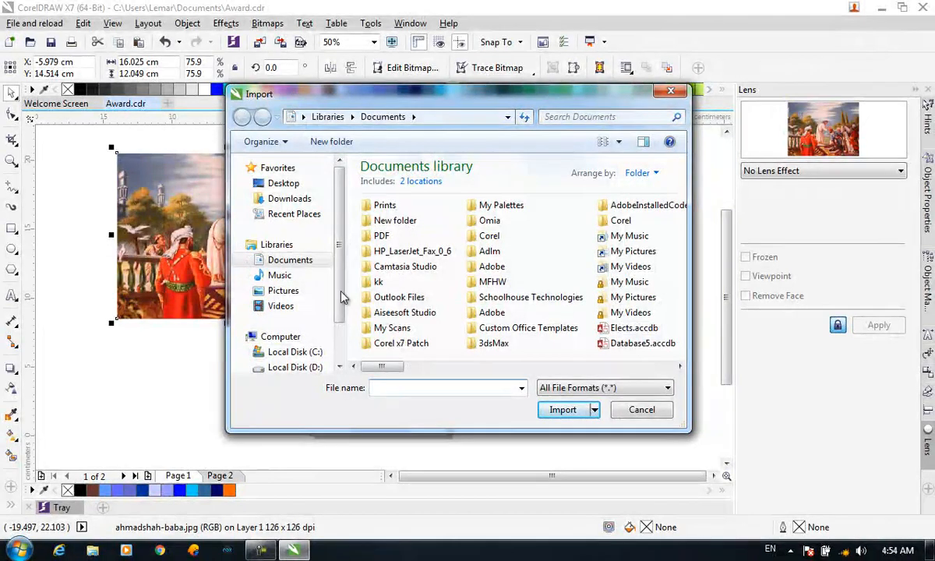
pyautogui.click(281, 184)
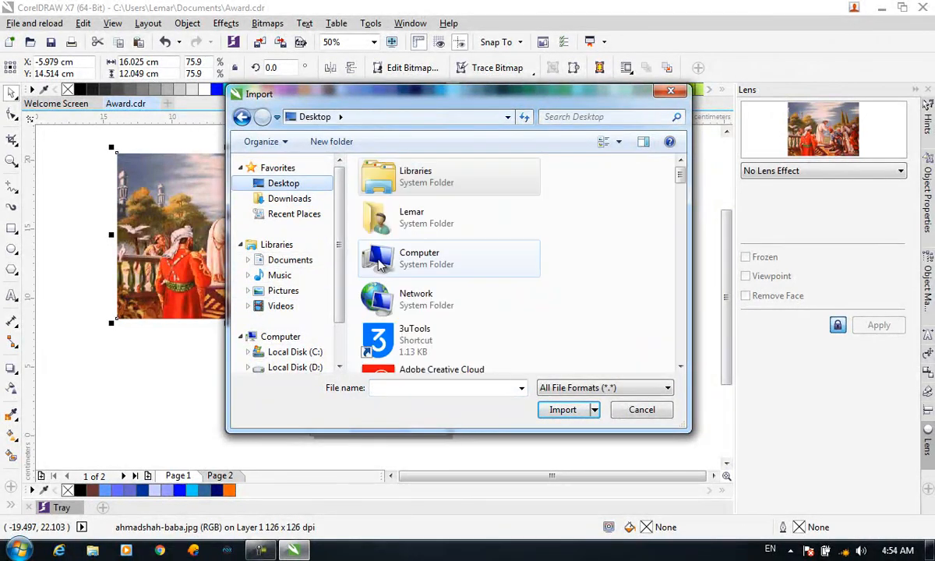
pyautogui.scroll(-5, 435, 311)
pyautogui.scroll(-10, 437, 314)
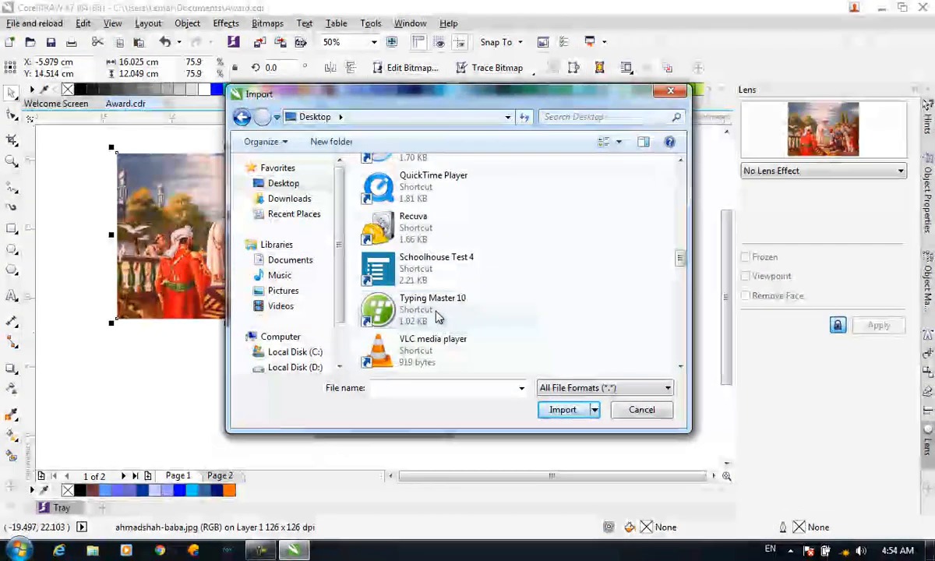
pyautogui.scroll(-5, 437, 315)
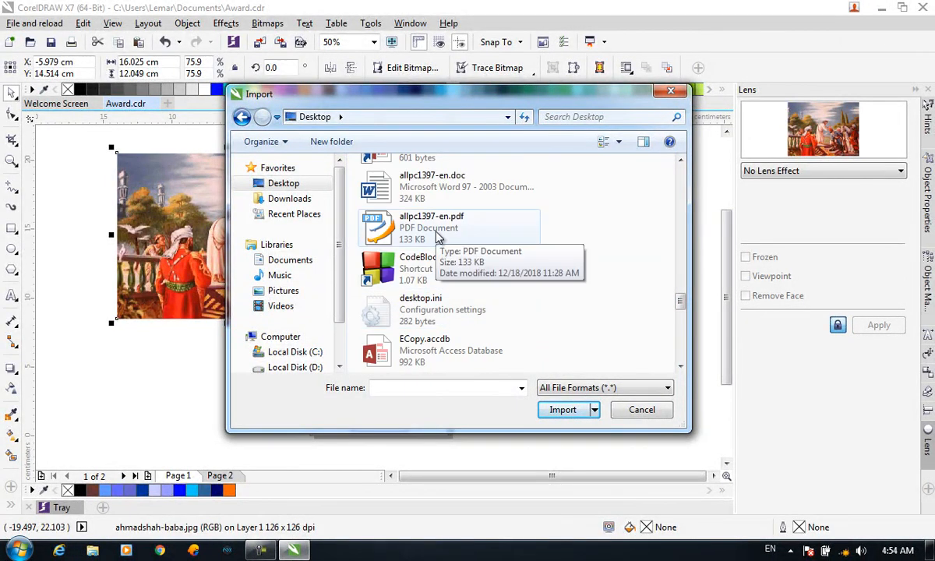
pyautogui.doubleClick(436, 236)
pyautogui.click(348, 284)
pyautogui.moveTo(384, 305); pyautogui.dragTo(341, 304)
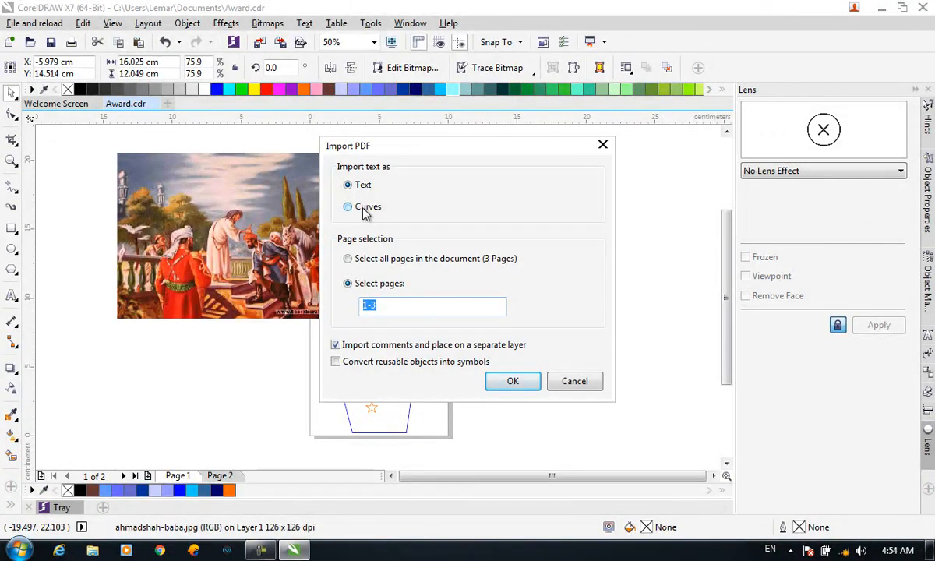
pyautogui.click(388, 268)
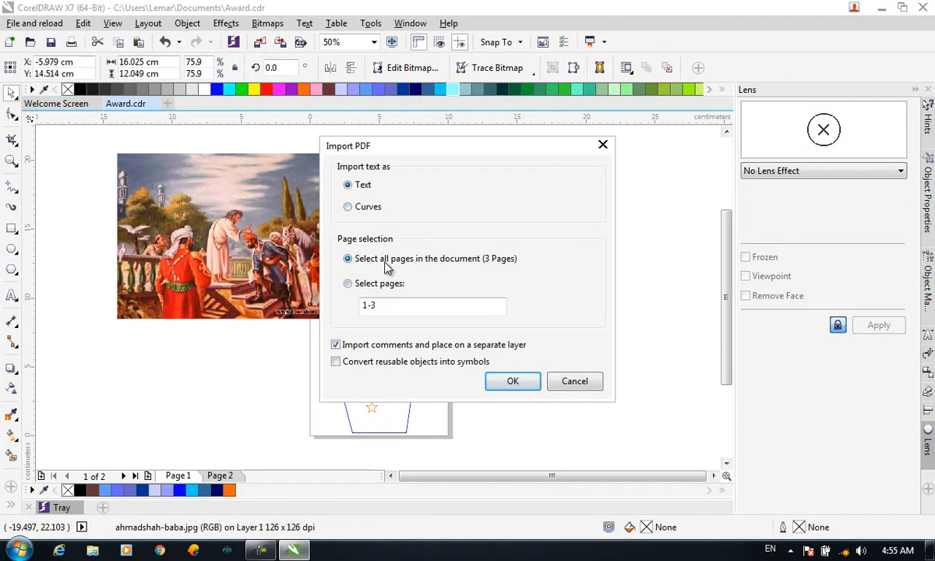
pyautogui.click(515, 381)
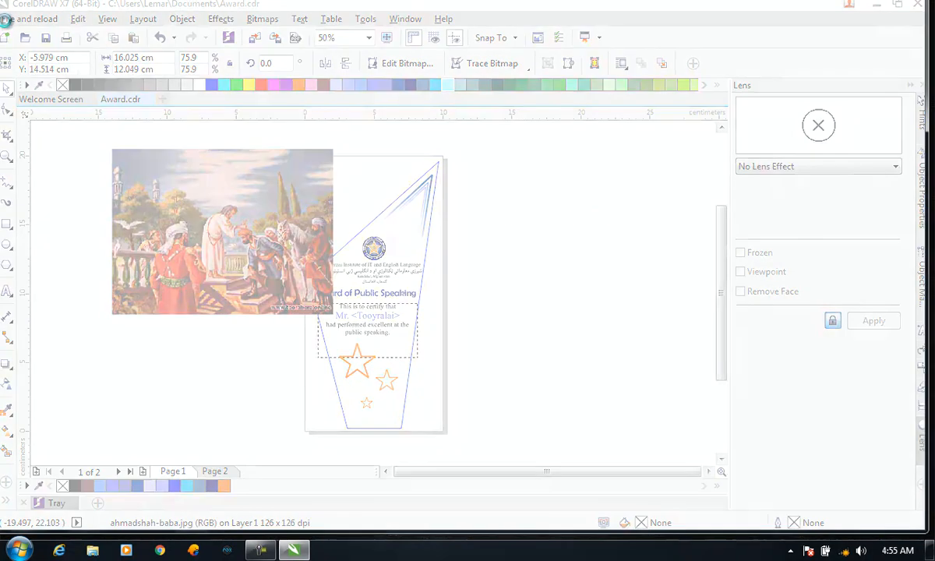
# Relaunch CorelDRAW X7, dismissing the Viewer Mode notice, and create a new blank document
pyautogui.click(399, 282)
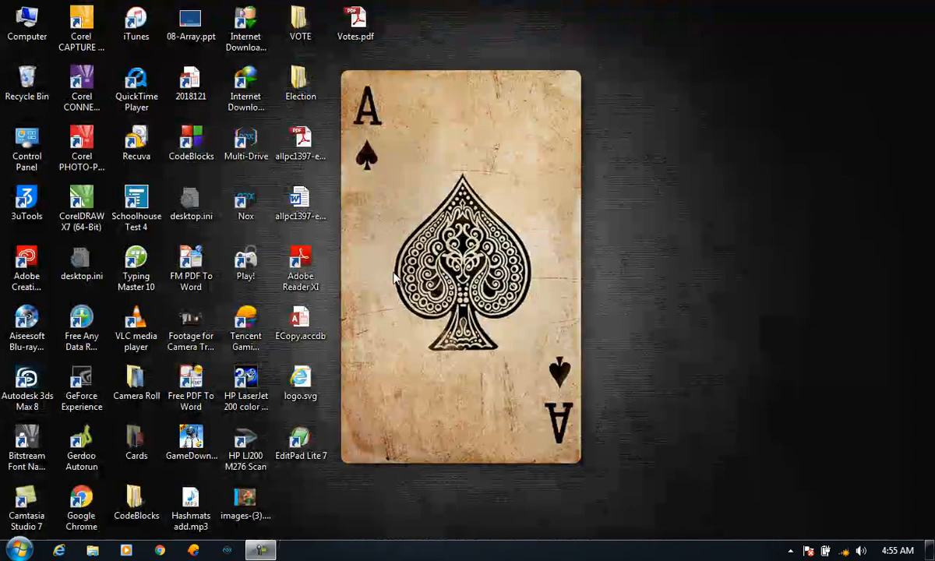
pyautogui.doubleClick(100, 204)
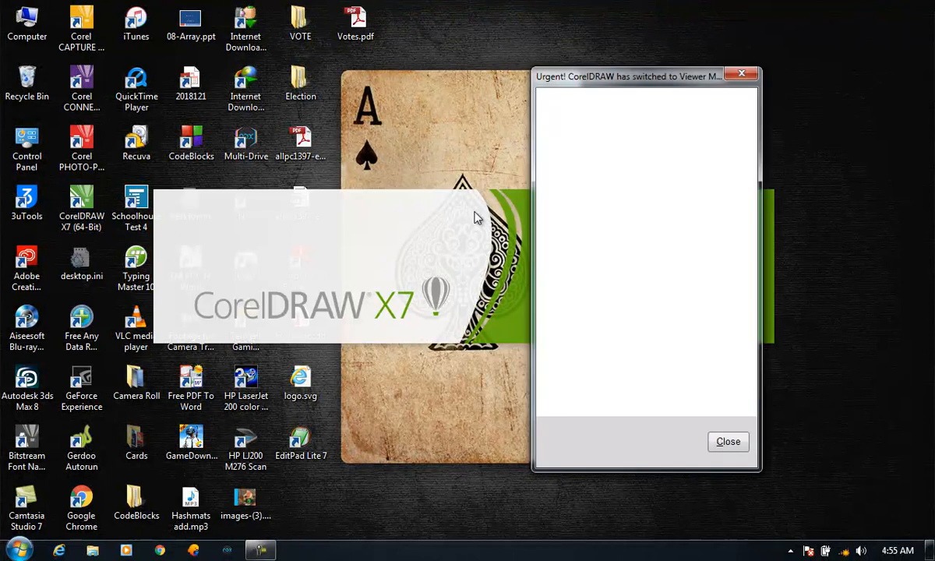
pyautogui.click(730, 442)
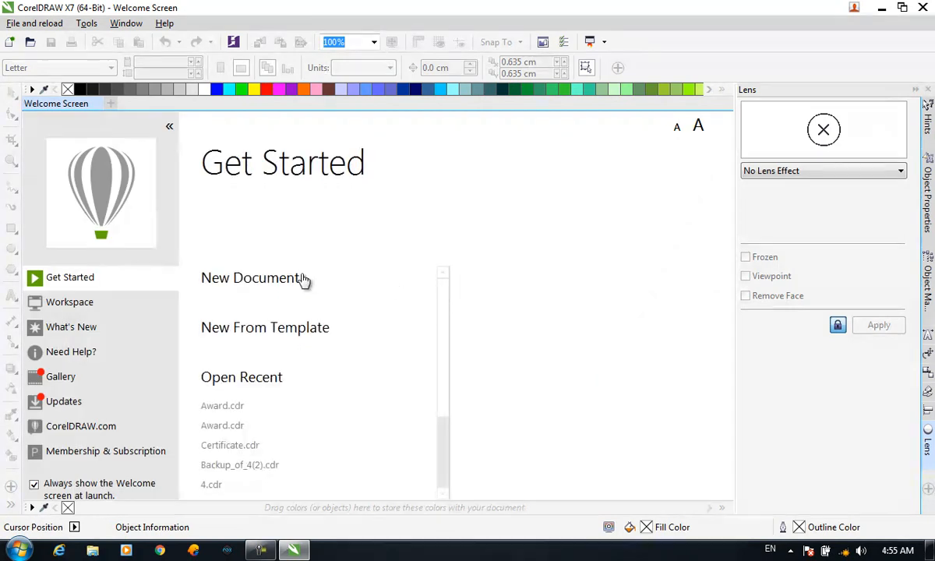
pyautogui.click(277, 278)
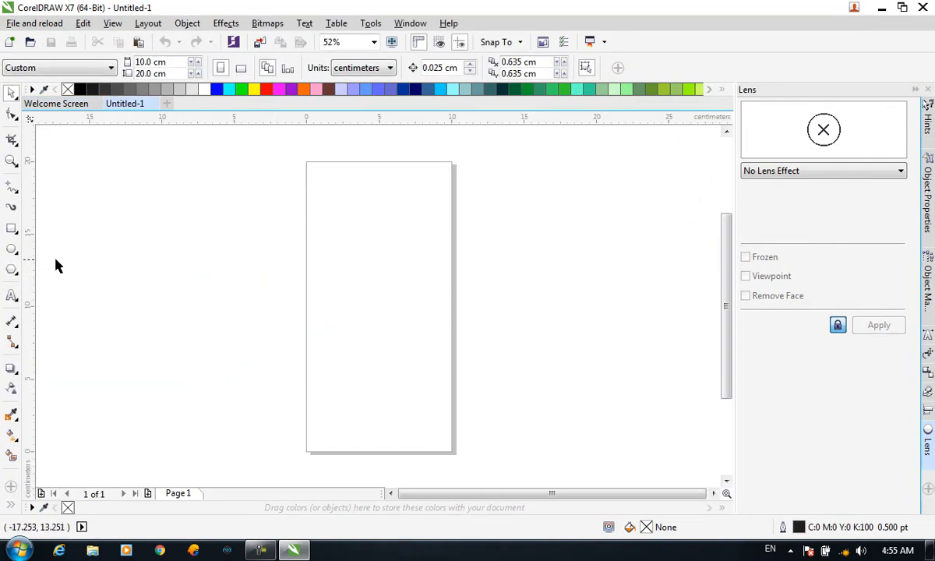
# Draw three 10-sided polygons: one in the page's upper part, one about 4.3 by 6.3 cm below it, and one about 1.2 by 1.9 cm beside them
pyautogui.click(12, 269)
pyautogui.moveTo(349, 194); pyautogui.dragTo(400, 253)
pyautogui.moveTo(359, 292); pyautogui.dragTo(423, 382)
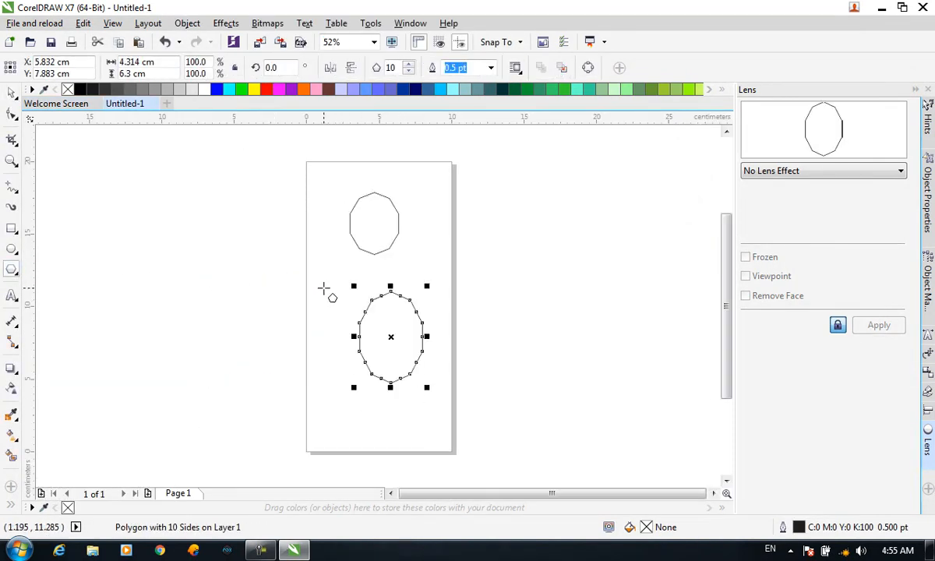
pyautogui.moveTo(317, 282); pyautogui.dragTo(347, 320)
# Export the drawing to the Desktop as Untitled-1.png in PNG format, then close the exported image and return to CorelDRAW
pyautogui.click(23, 24)
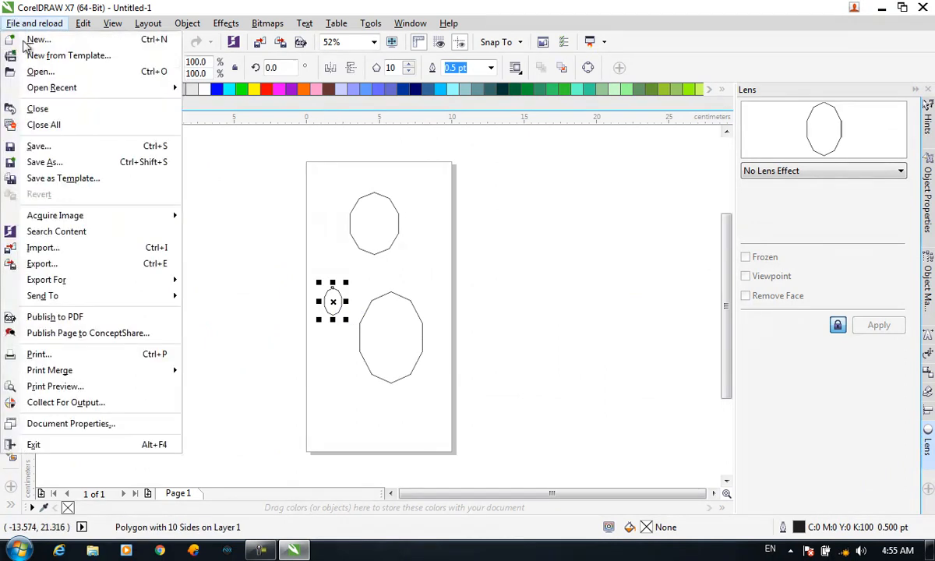
pyautogui.click(70, 267)
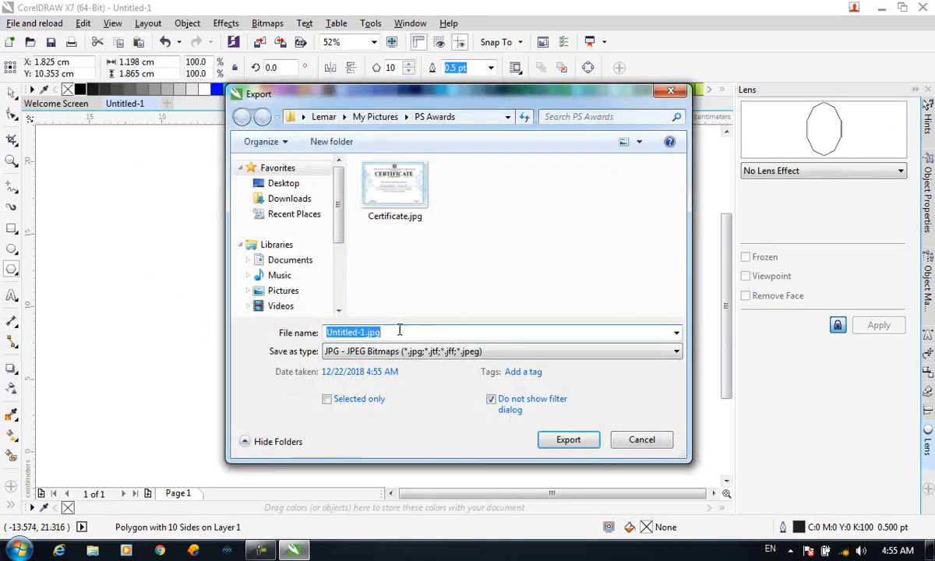
pyautogui.click(363, 350)
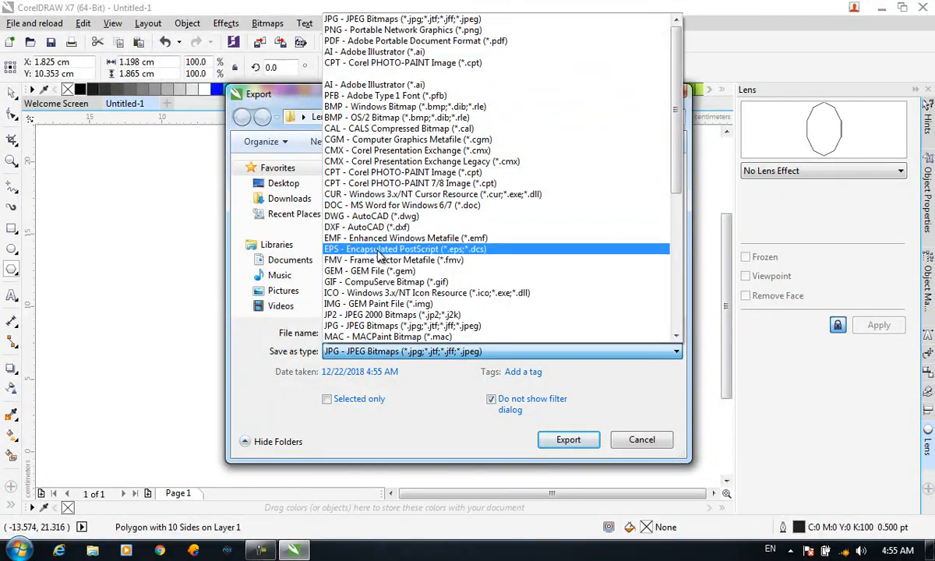
pyautogui.scroll(-6, 382, 284)
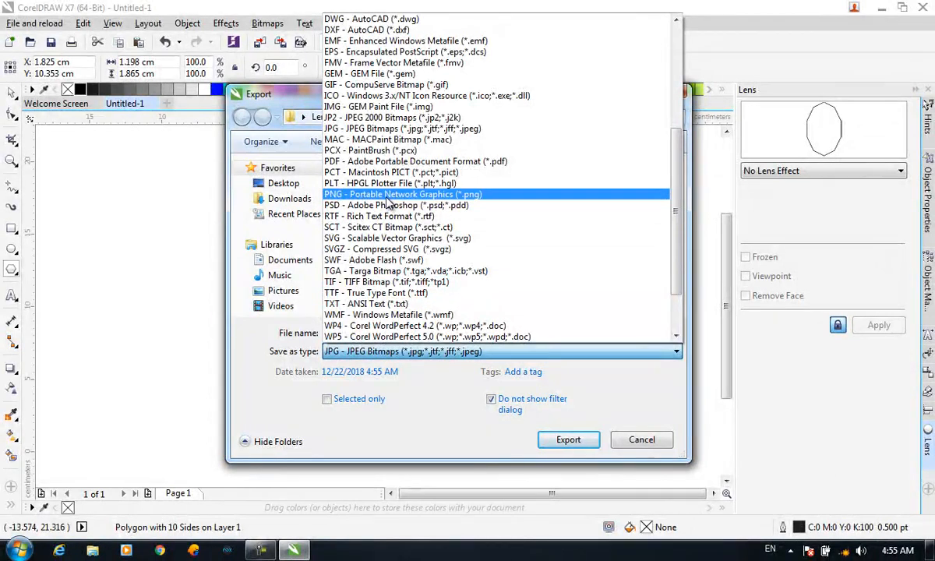
pyautogui.click(388, 202)
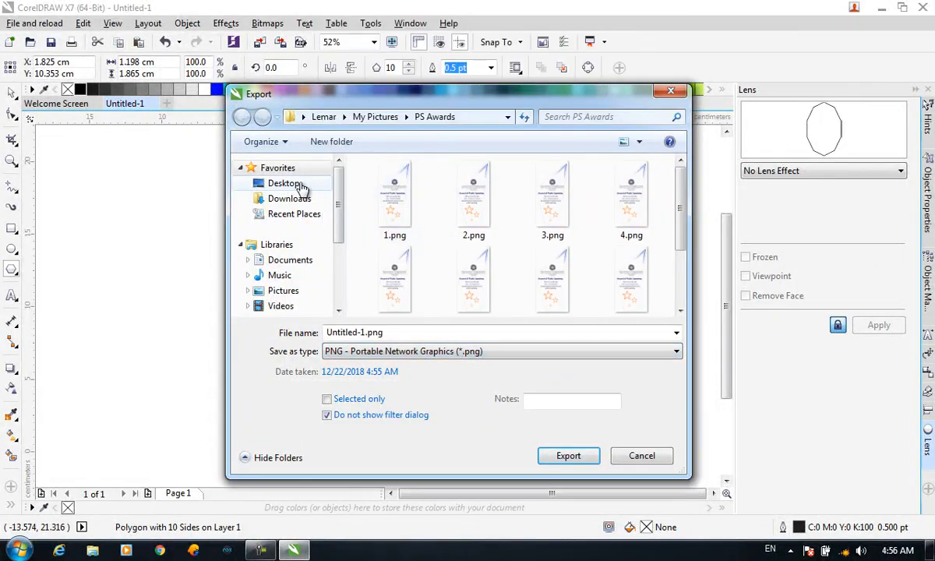
pyautogui.click(304, 185)
pyautogui.click(568, 457)
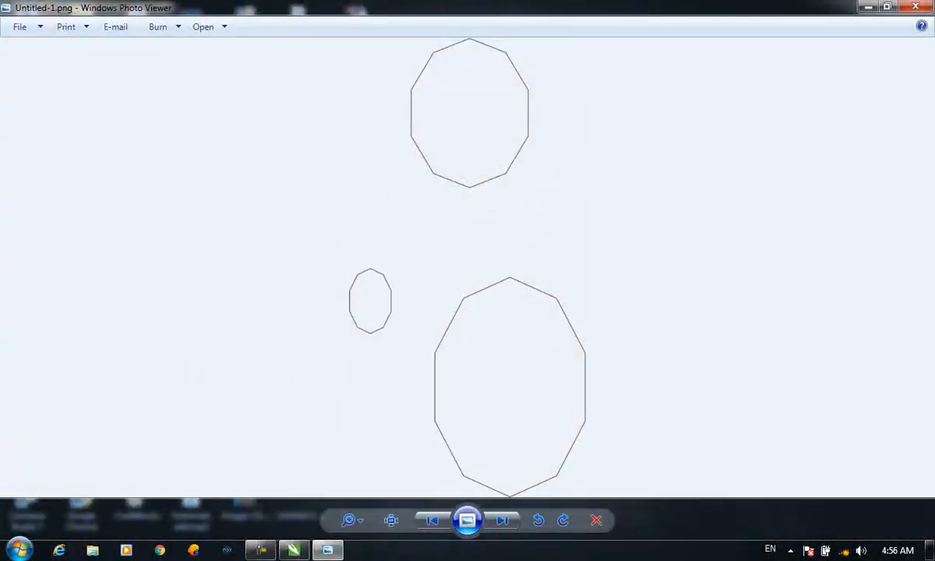
pyautogui.hotkey('alt', 'F4')
pyautogui.click(295, 551)
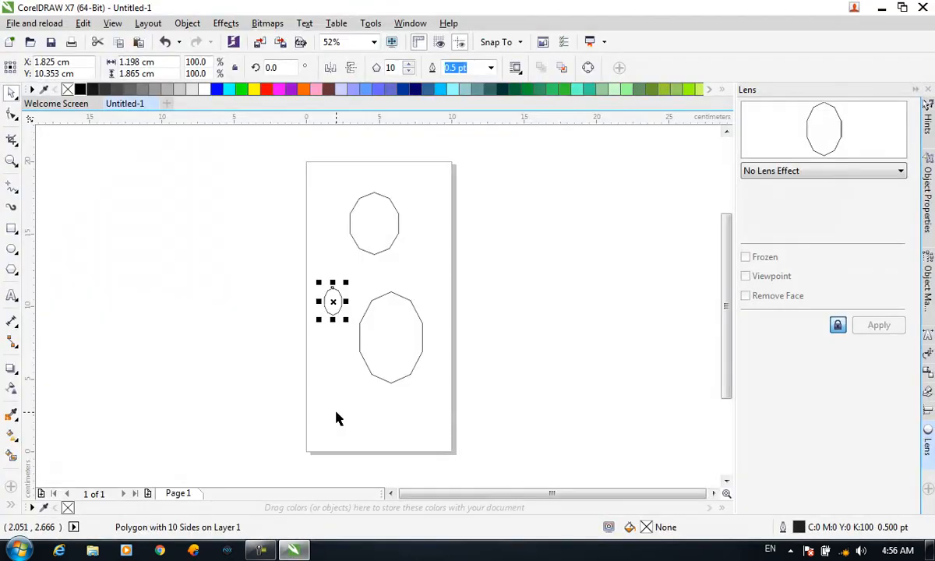
# Review the export options for Office, Web and HTML, and try to publish the page to ConceptShare
pyautogui.click(32, 23)
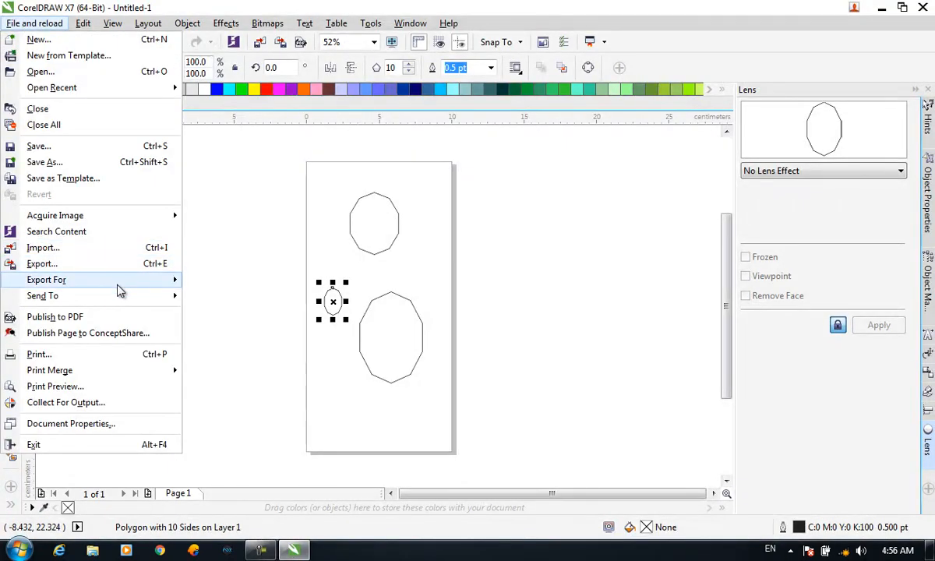
pyautogui.moveTo(119, 285)
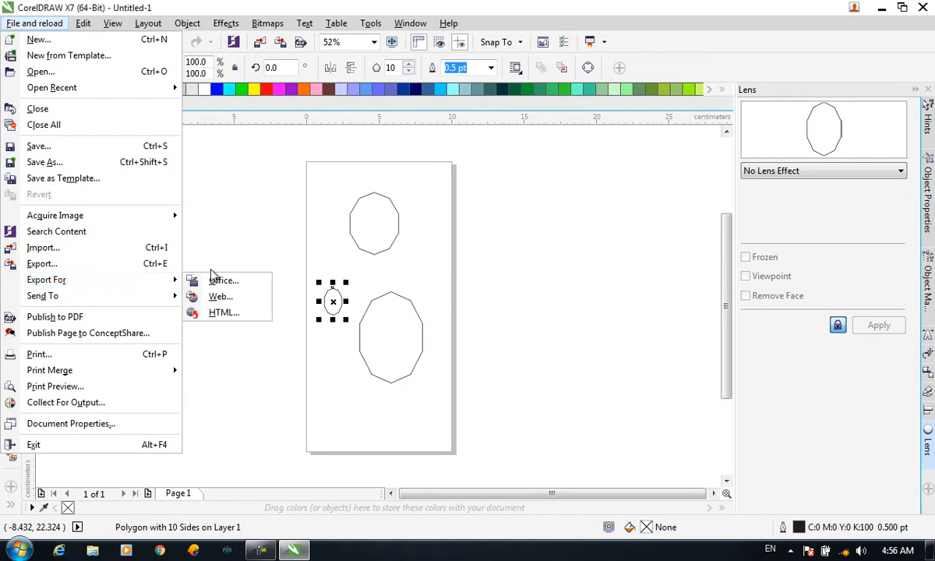
pyautogui.moveTo(176, 283)
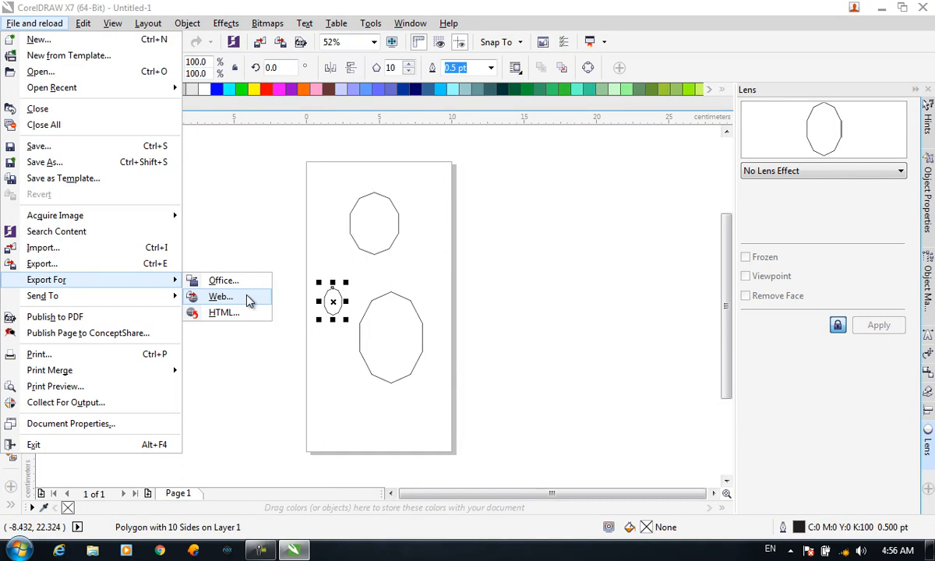
pyautogui.moveTo(173, 306)
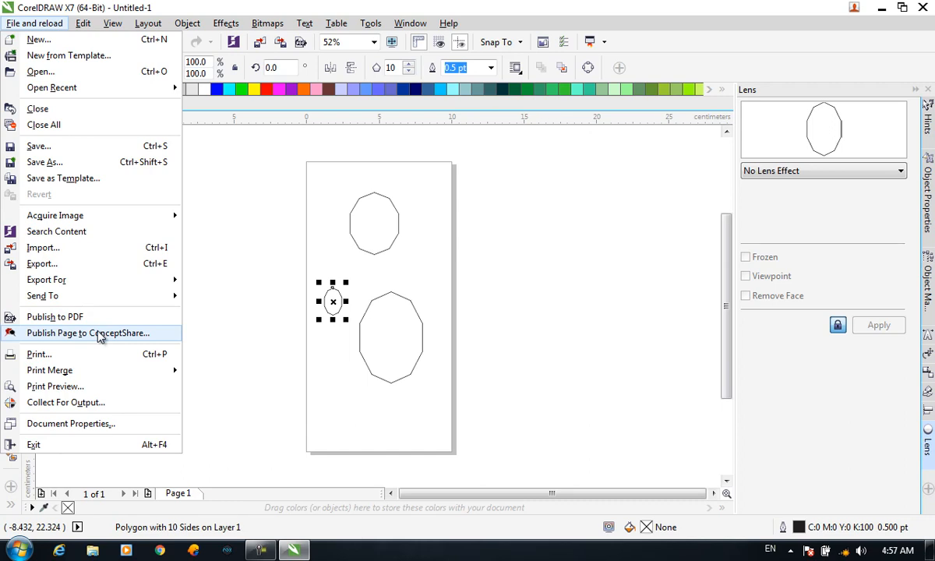
pyautogui.click(100, 333)
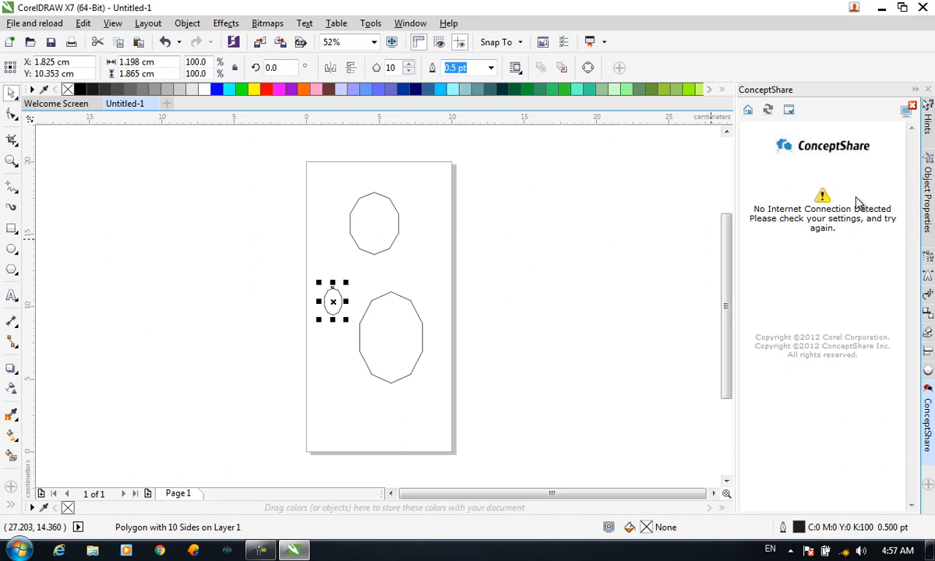
# Examine the available Print Merge commands
pyautogui.click(34, 22)
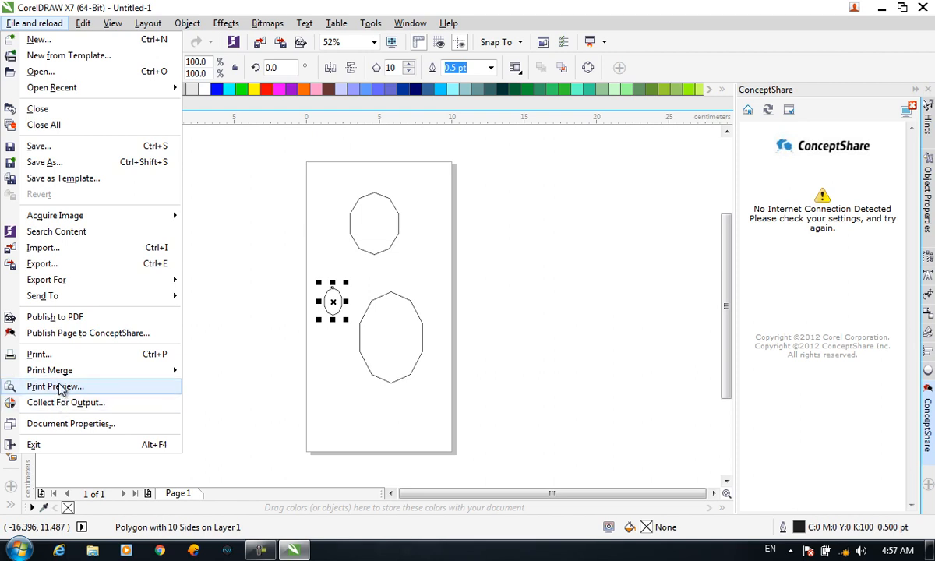
pyautogui.moveTo(64, 375)
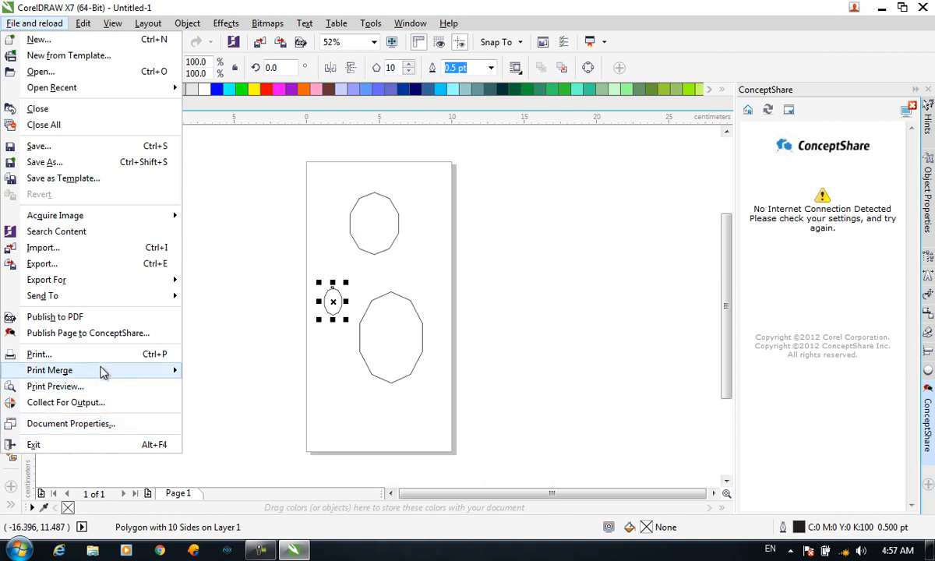
pyautogui.moveTo(103, 372)
pyautogui.moveTo(138, 378)
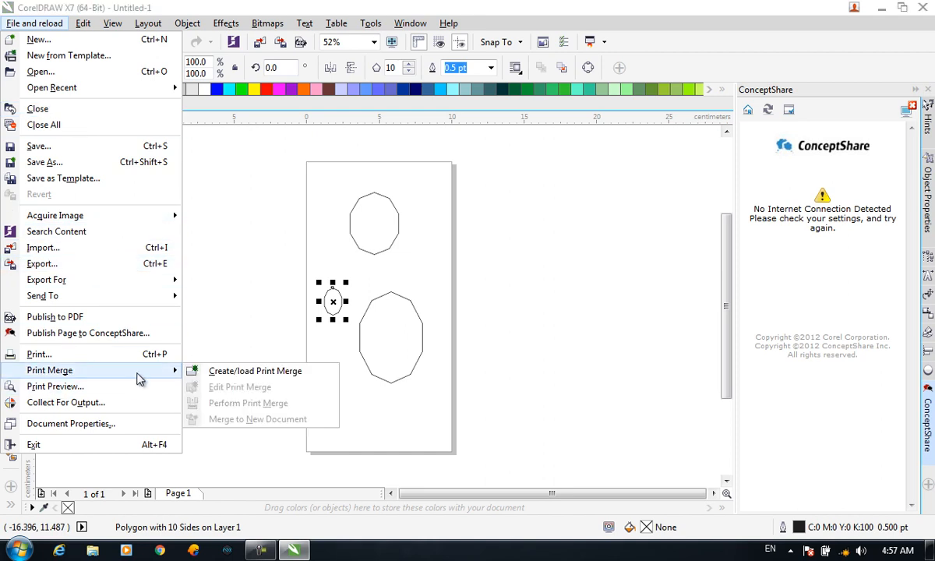